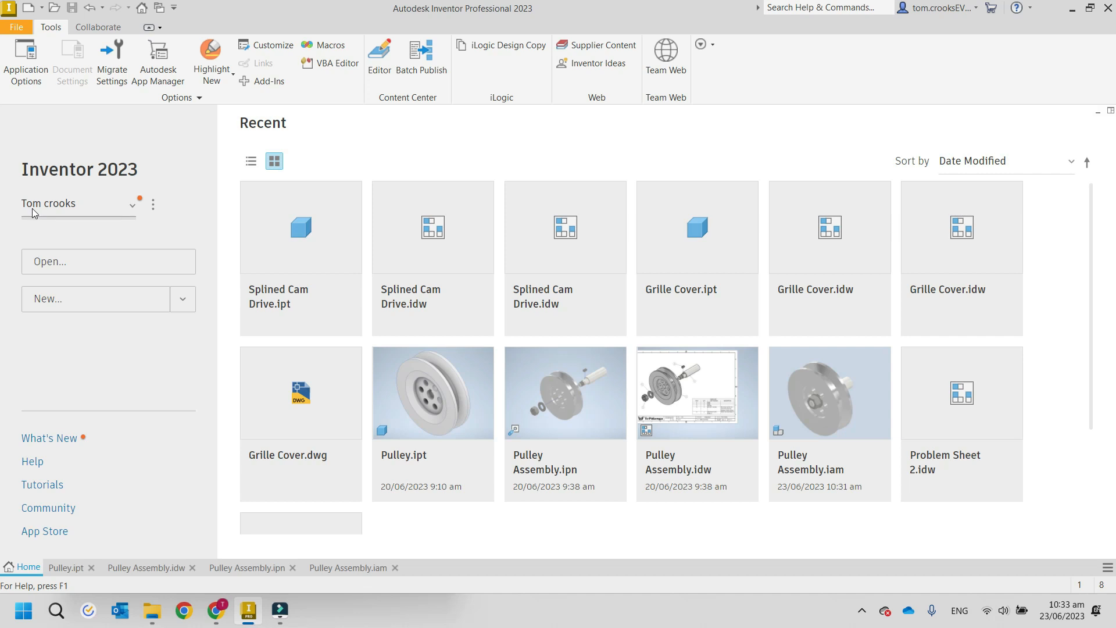
# Examine the active project's settings and browse for available project files without changing the project.
pyautogui.click(134, 207)
pyautogui.click(133, 208)
pyautogui.click(154, 207)
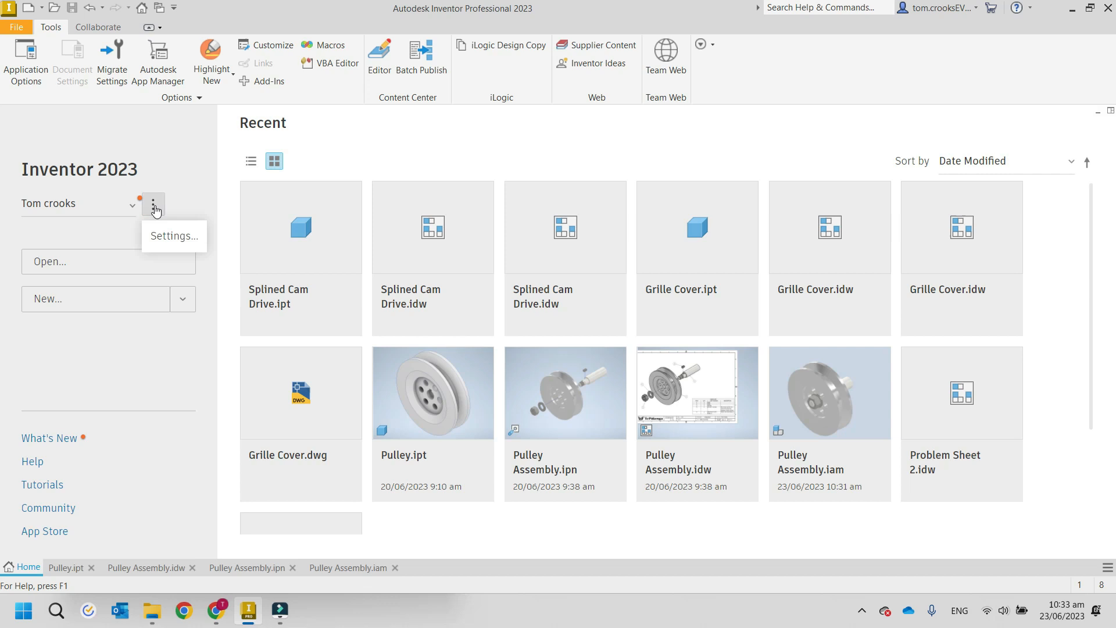
pyautogui.click(166, 235)
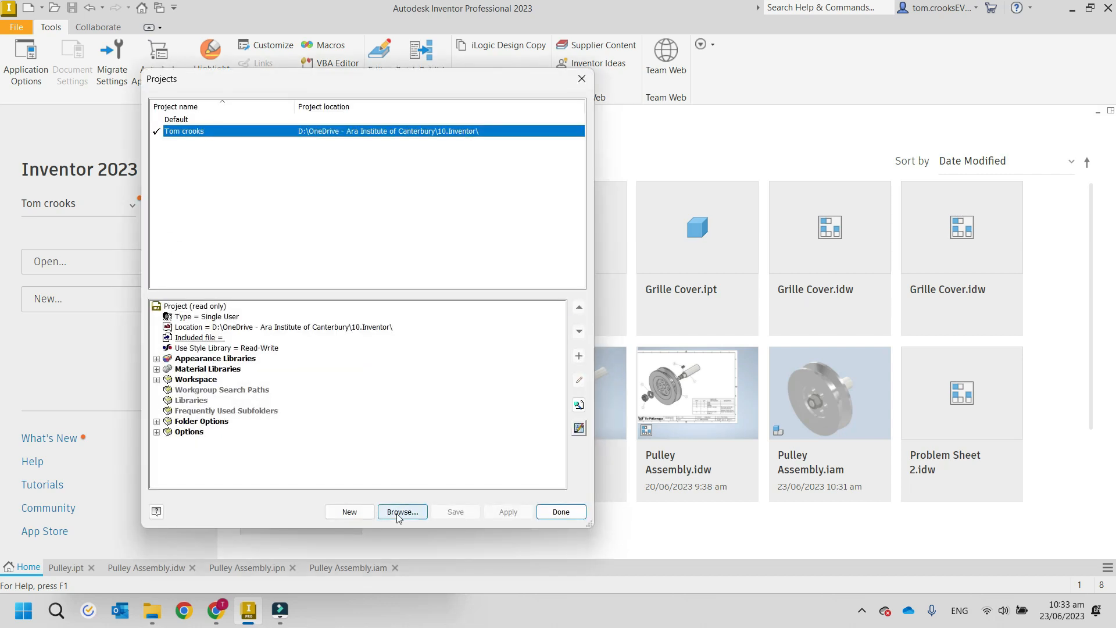
pyautogui.click(400, 511)
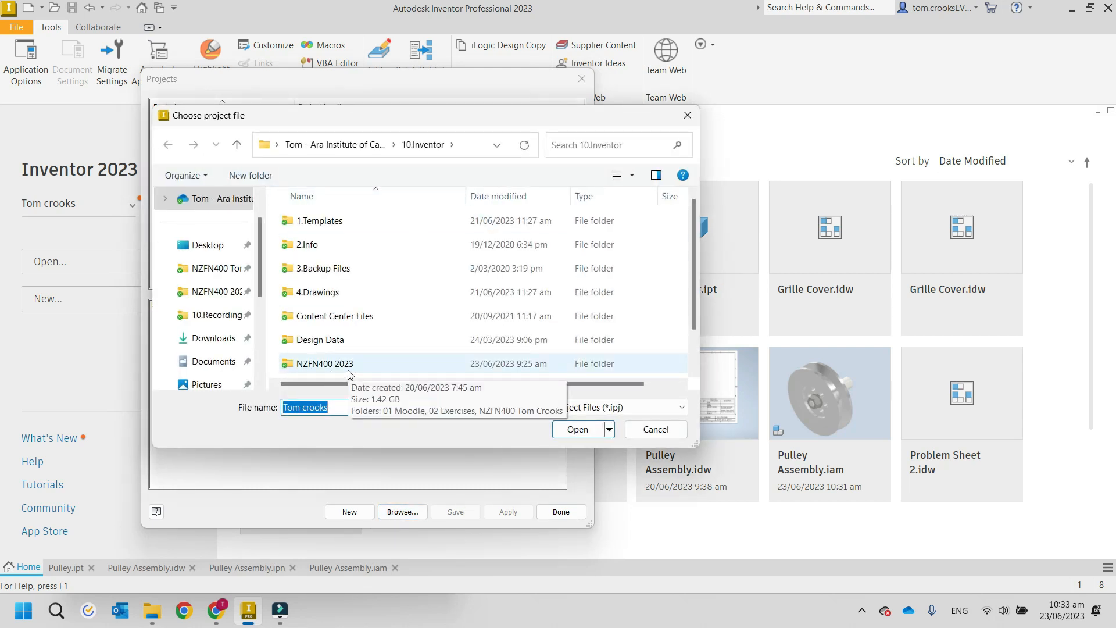
pyautogui.click(689, 119)
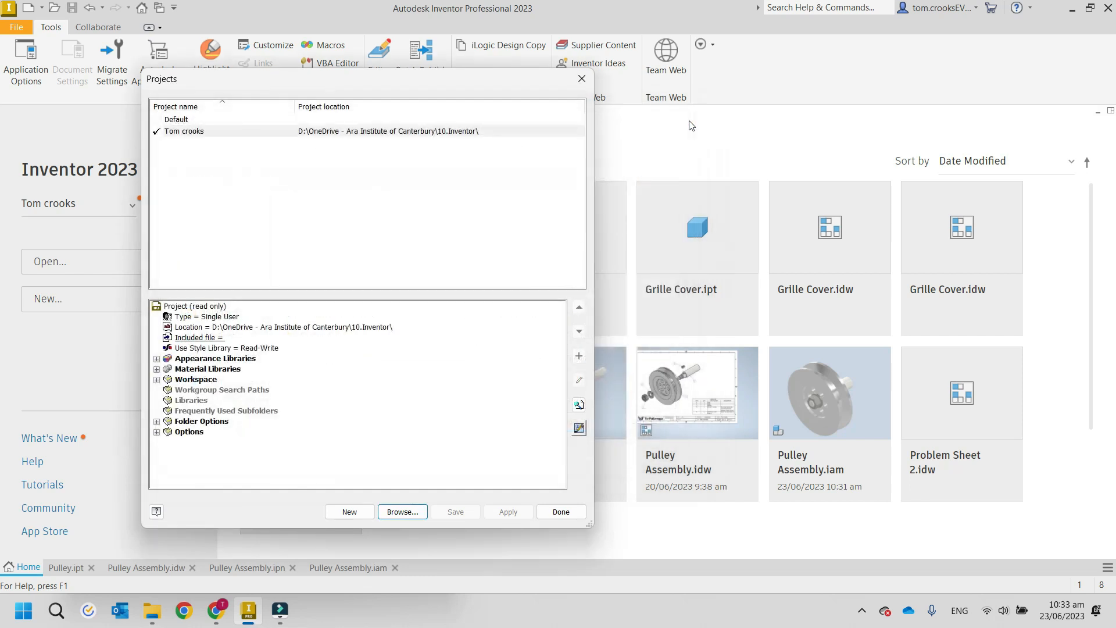
pyautogui.click(582, 79)
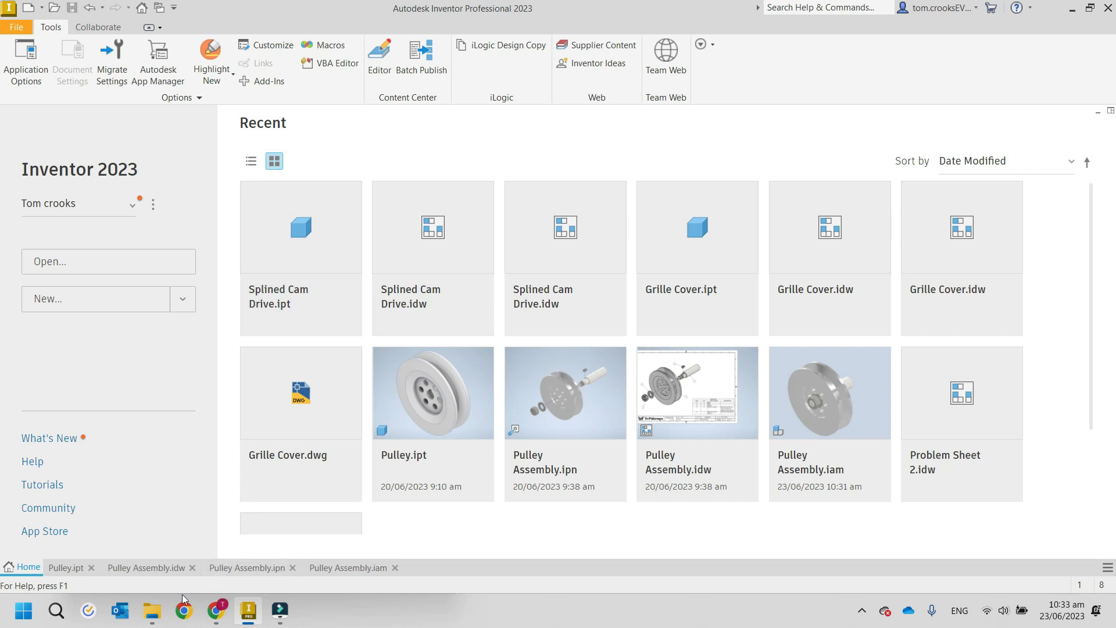
# Switch to File Explorer, maximize the Pulley Assembly folder window and widen the Type column to fit the full file type names.
pyautogui.click(152, 609)
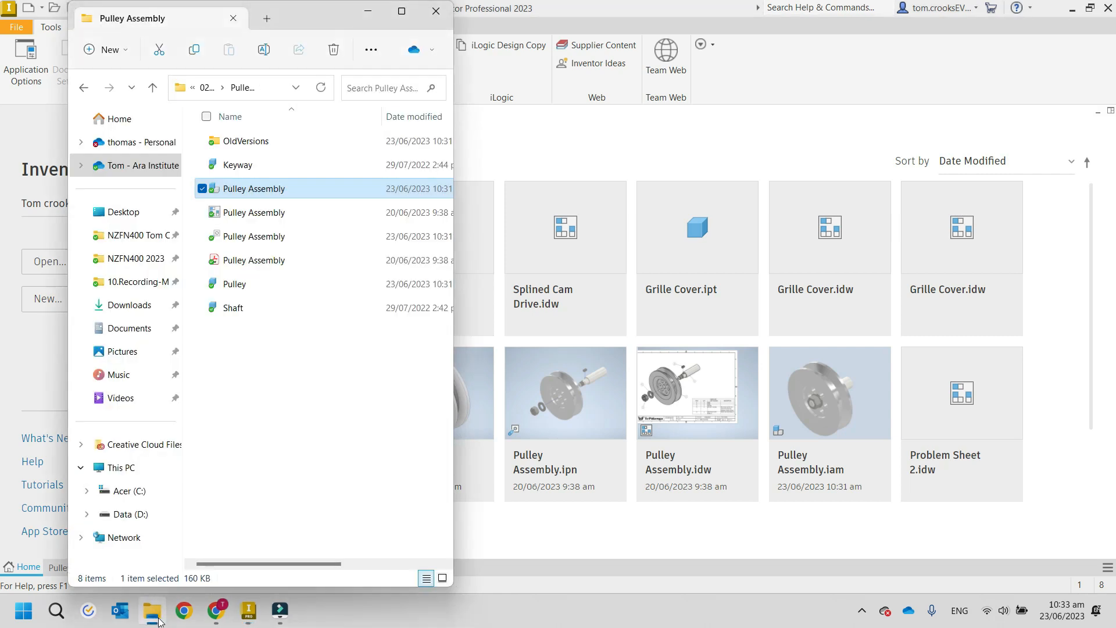
pyautogui.click(401, 10)
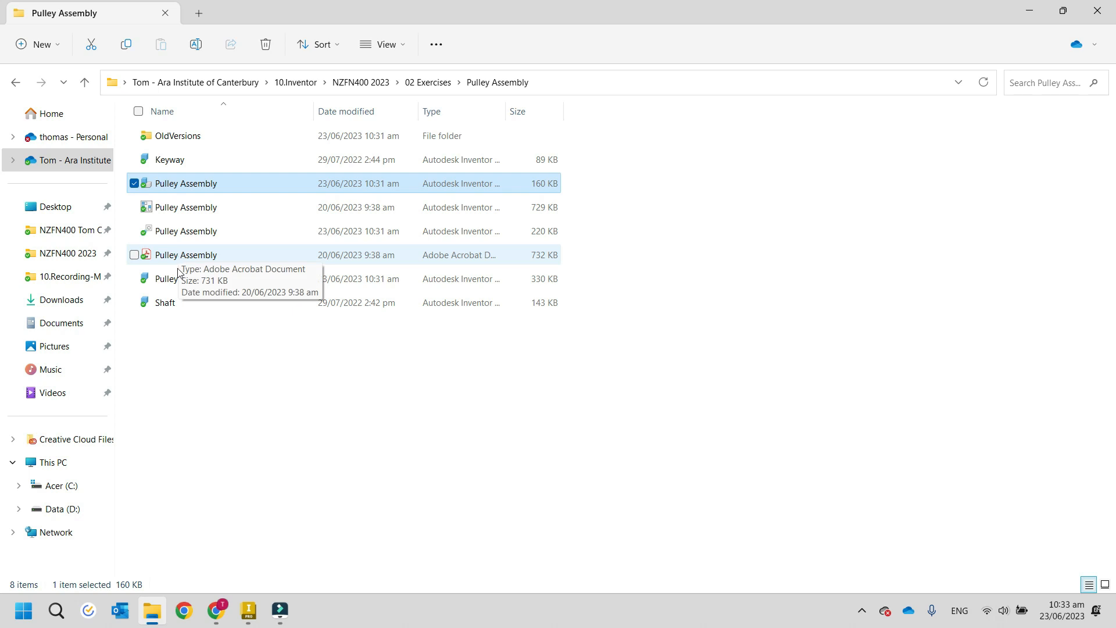
pyautogui.click(192, 166)
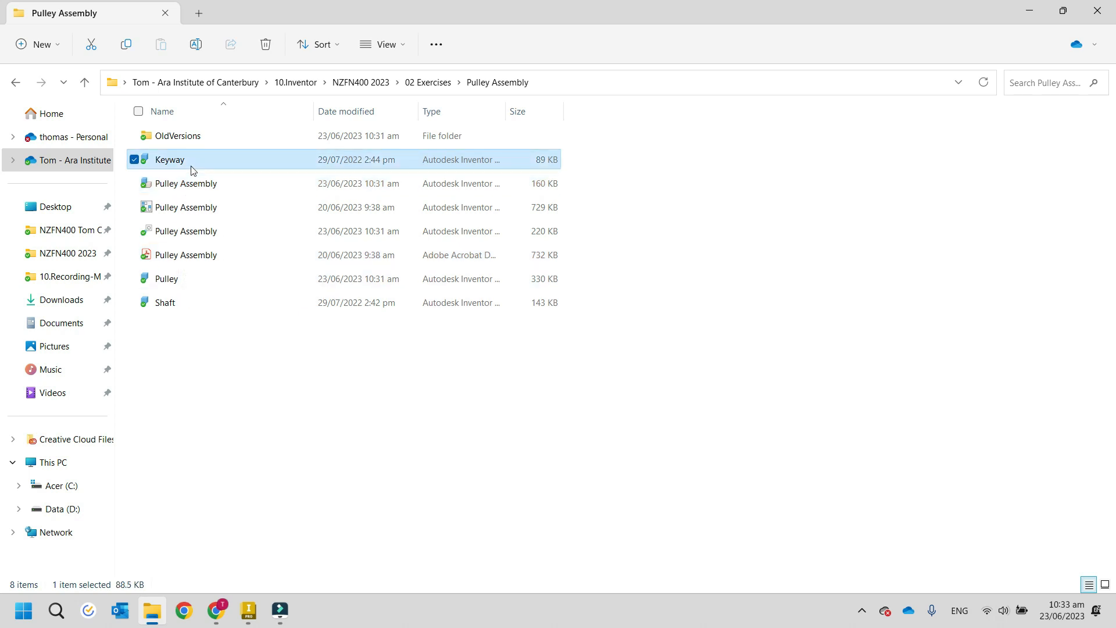
pyautogui.moveTo(506, 113); pyautogui.dragTo(600, 123)
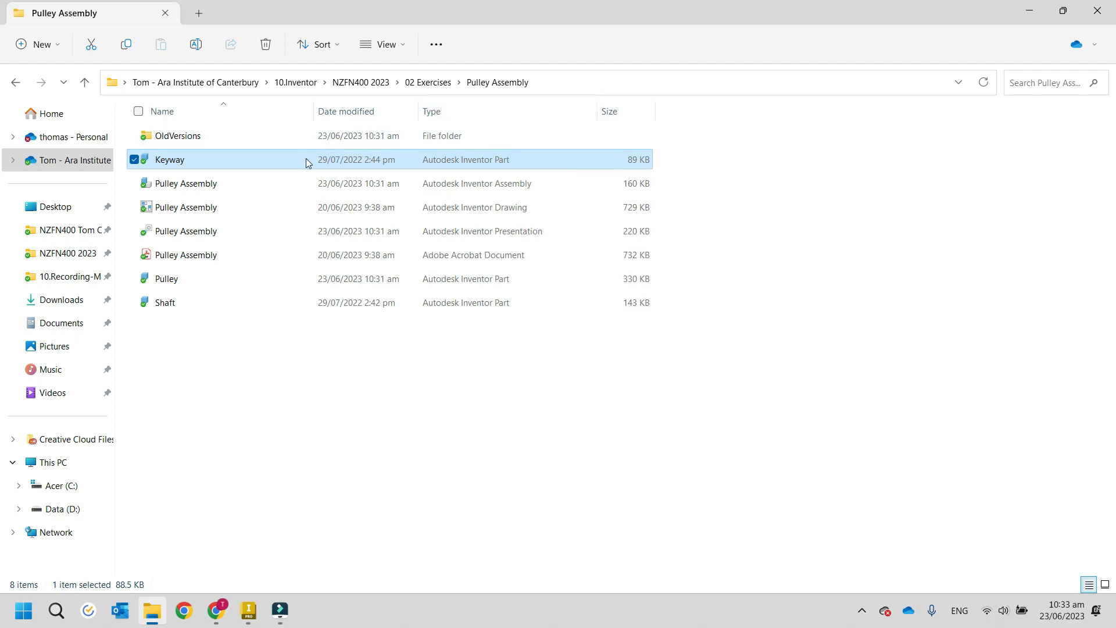
# Examine the part, assembly, drawing and presentation file types in the Pulley Assembly folder.
pyautogui.moveTo(306, 160)
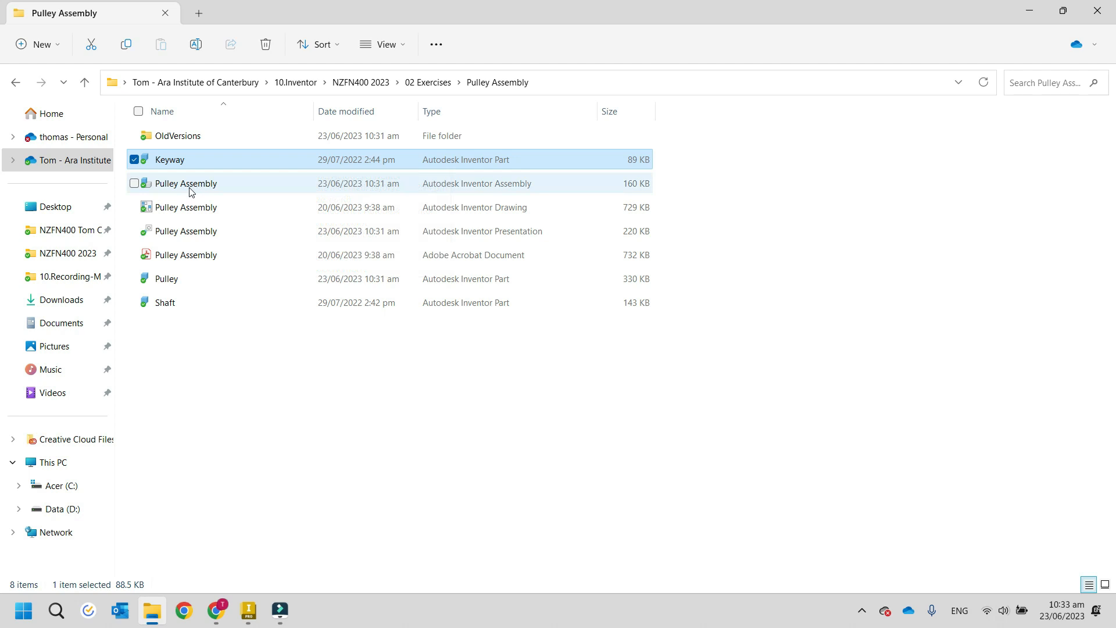
pyautogui.moveTo(191, 192)
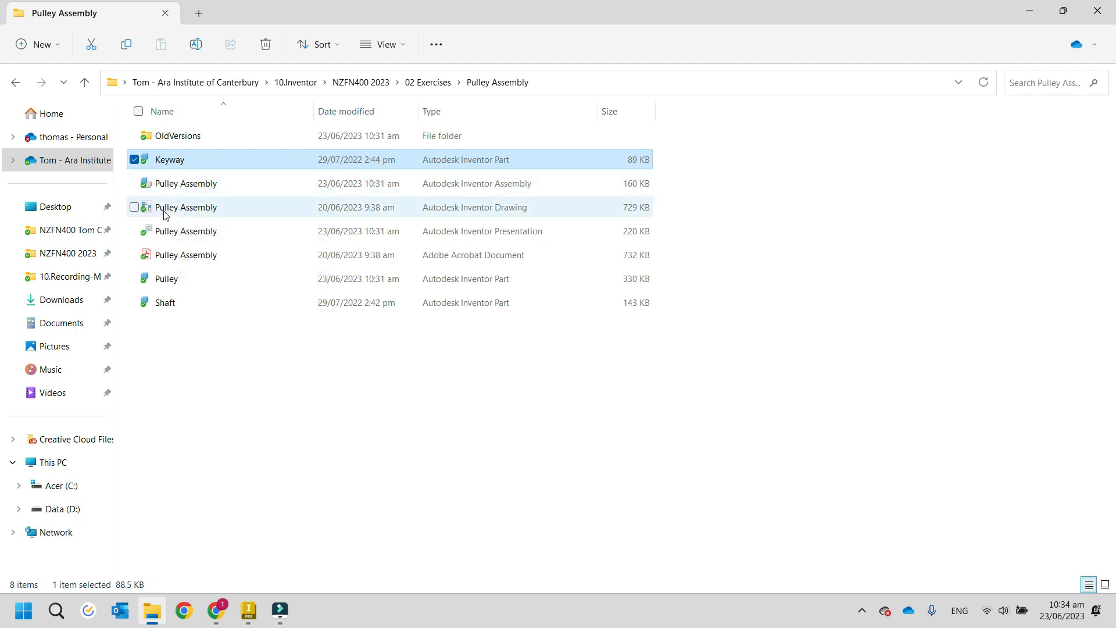
pyautogui.moveTo(165, 215)
pyautogui.click(197, 209)
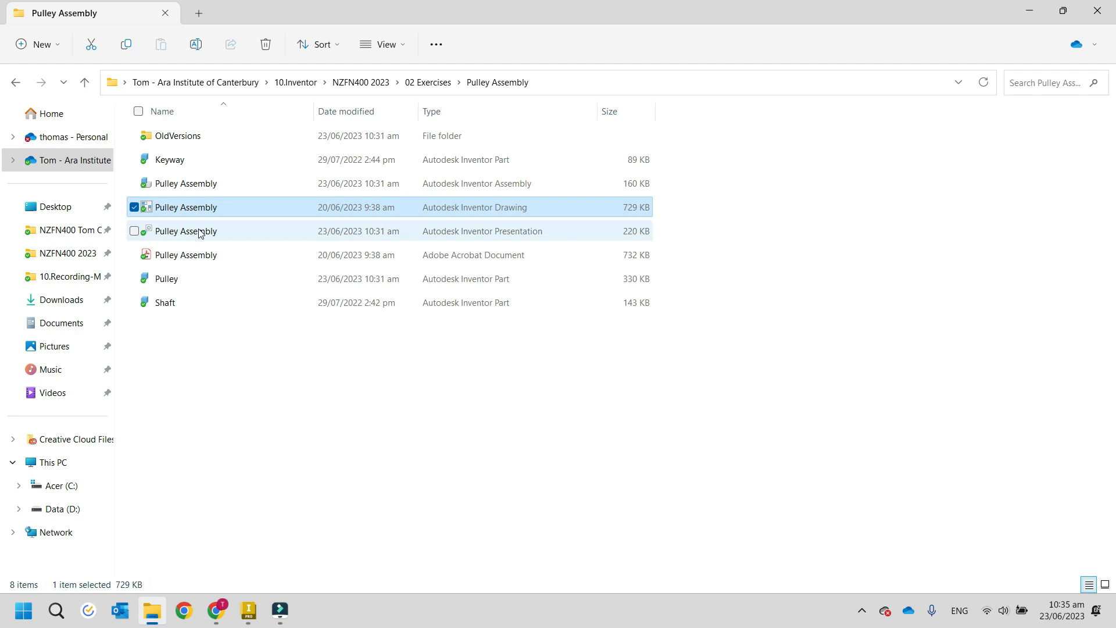
pyautogui.click(202, 233)
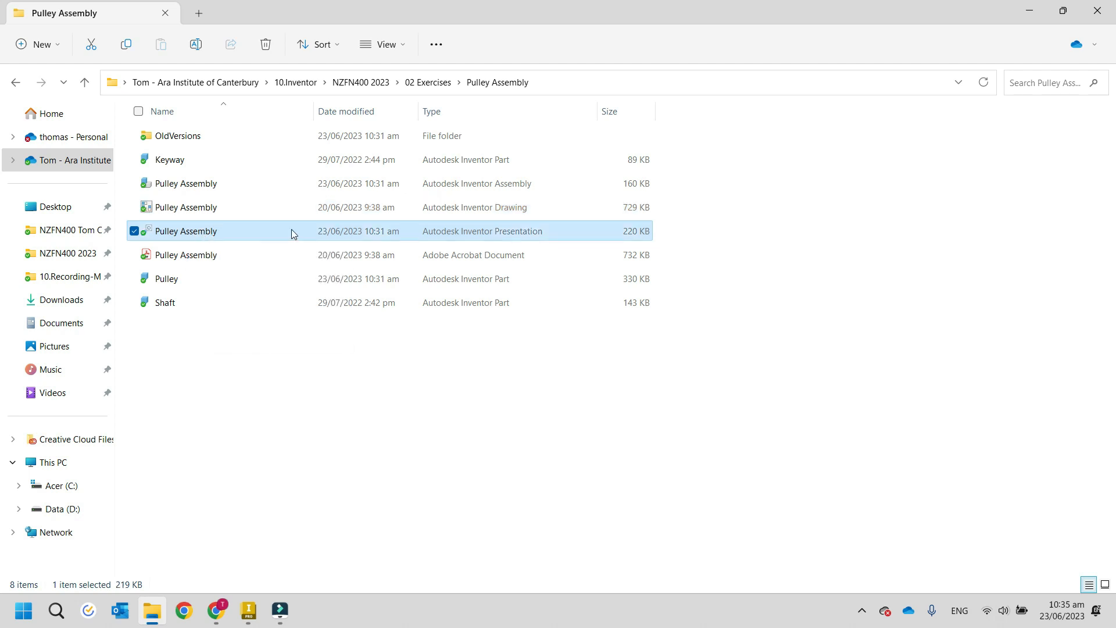
pyautogui.moveTo(291, 233)
# Switch to Inventor, bring up the Pulley part and review the templates offered for creating a new file.
pyautogui.click(248, 617)
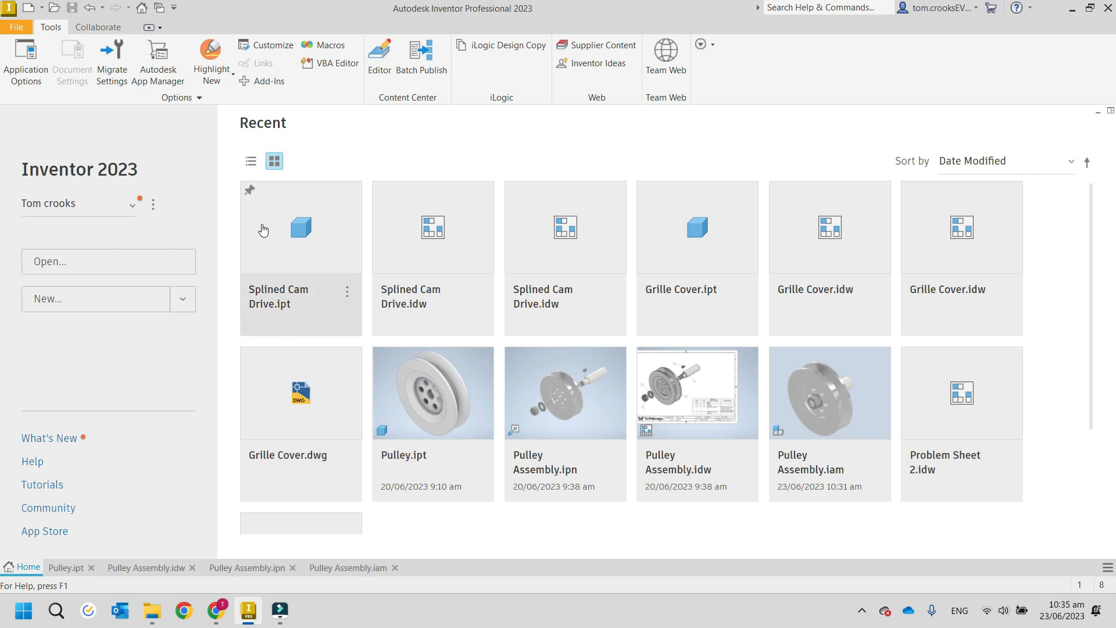
pyautogui.click(67, 567)
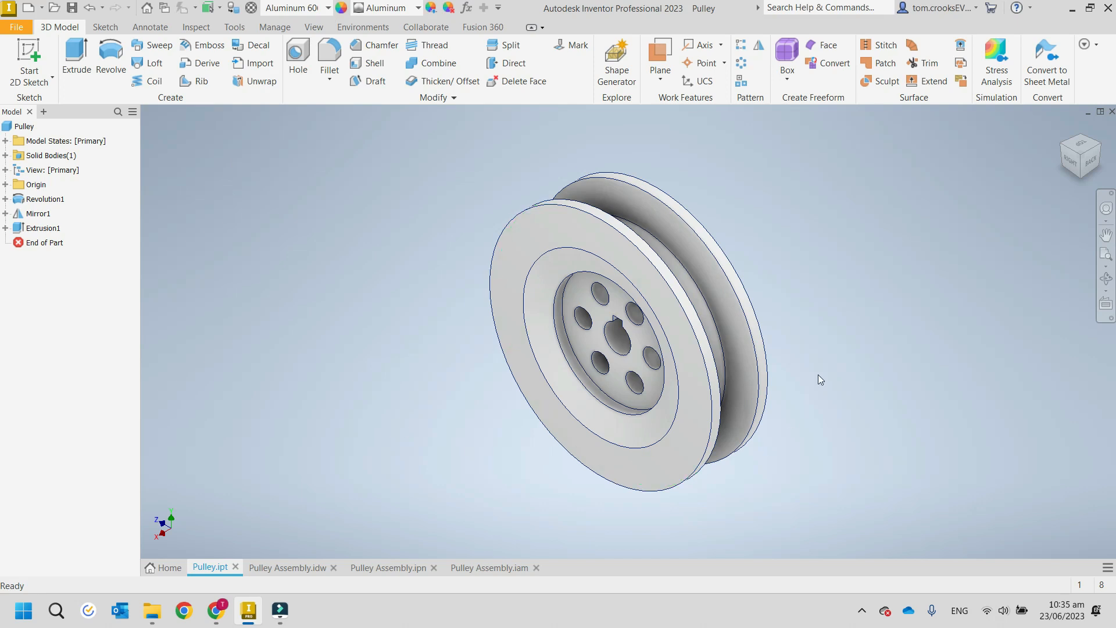
pyautogui.click(17, 29)
pyautogui.click(52, 83)
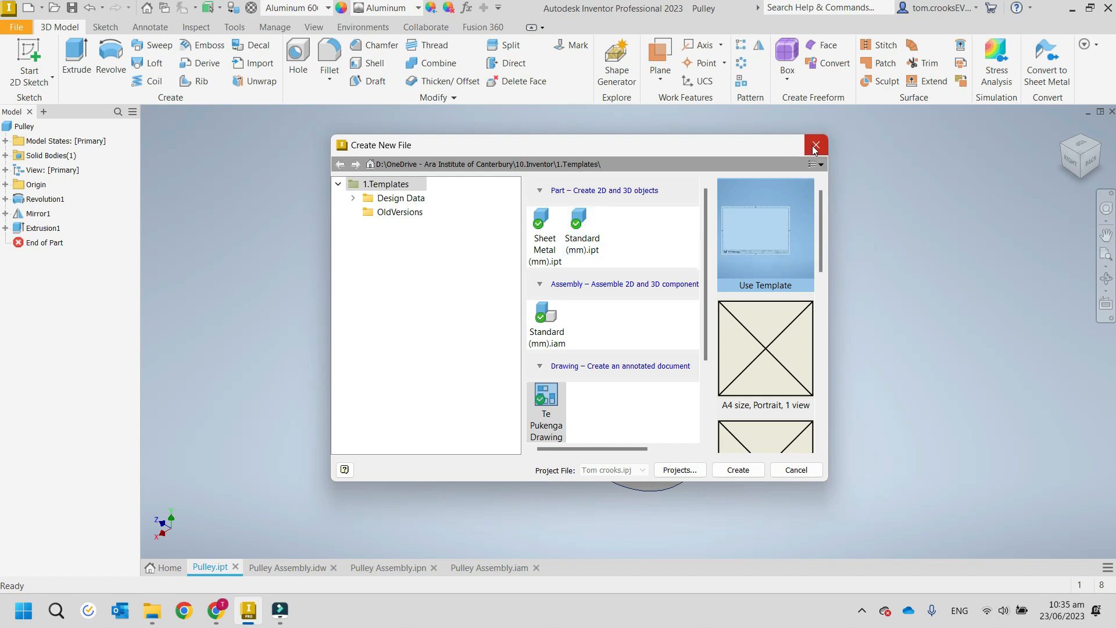
pyautogui.click(815, 145)
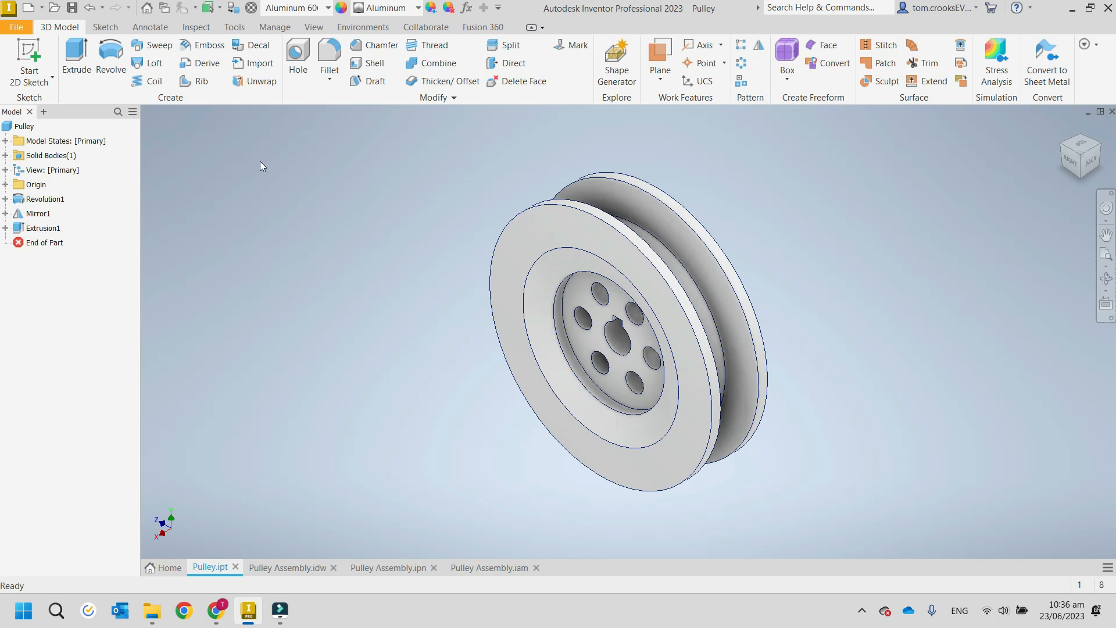
# Check the export formats, and review the Pulley part's general, summary, project, status, custom and save iProperties.
pyautogui.click(19, 30)
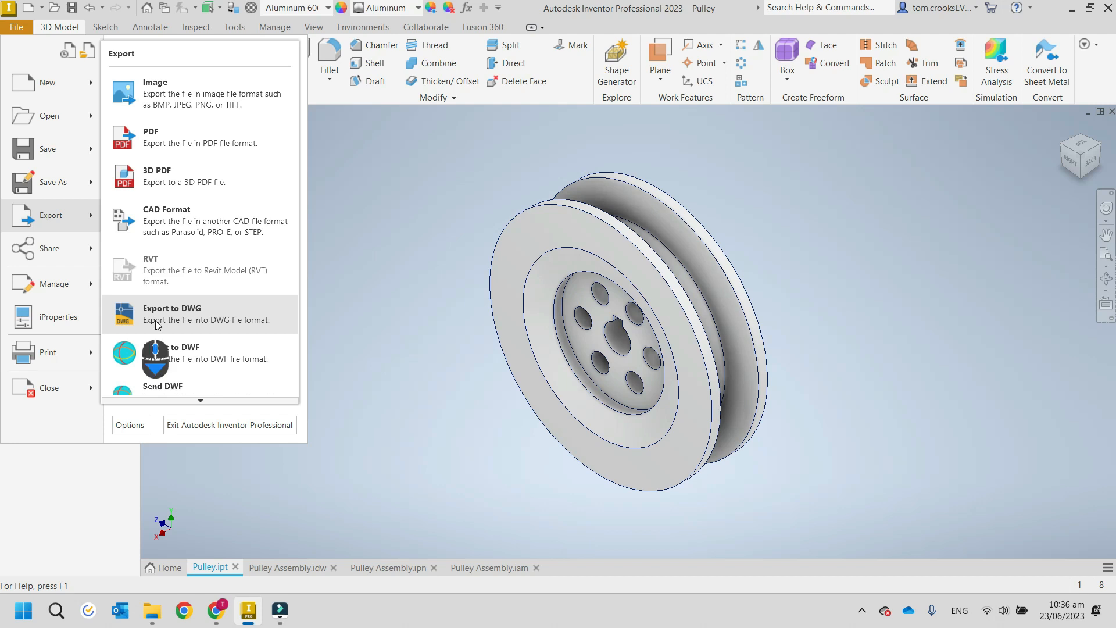
pyautogui.scroll(-1, 180, 383)
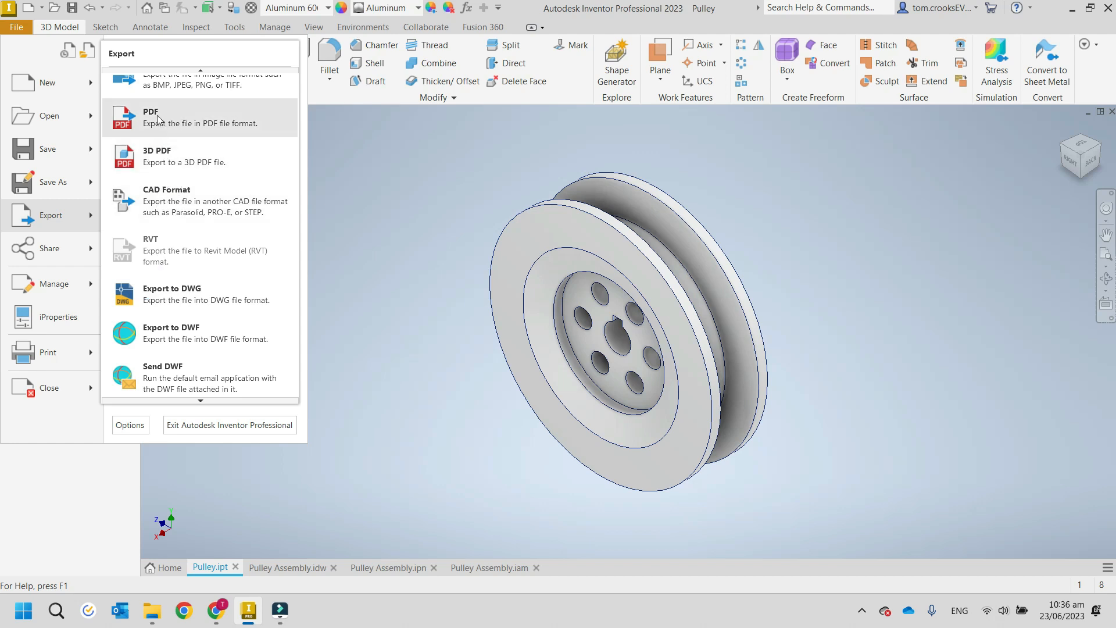
pyautogui.moveTo(62, 183)
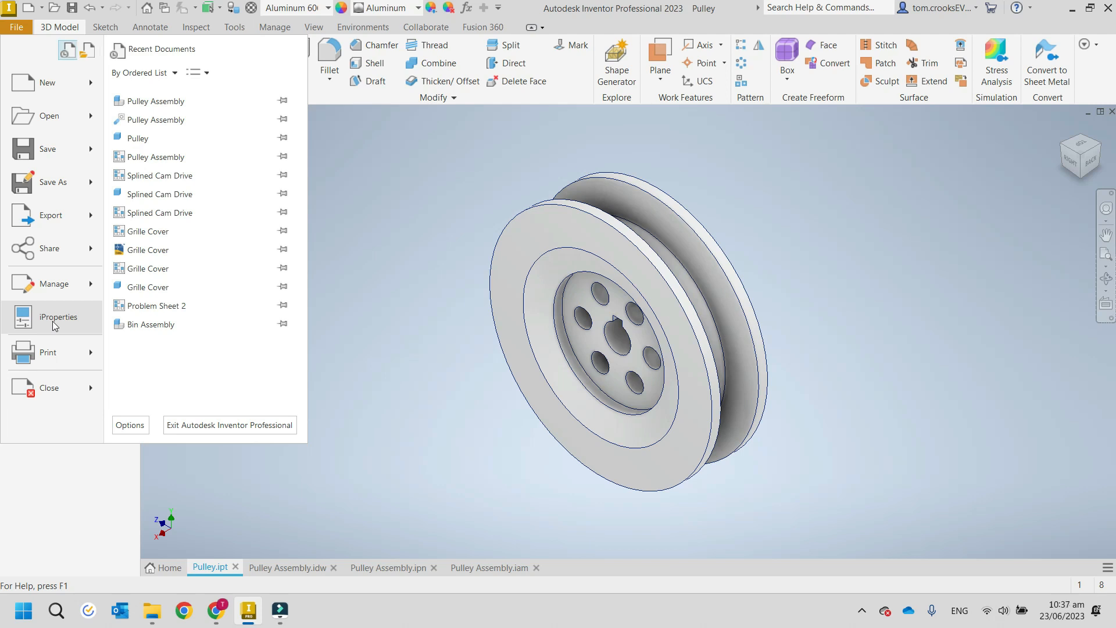
pyautogui.click(54, 324)
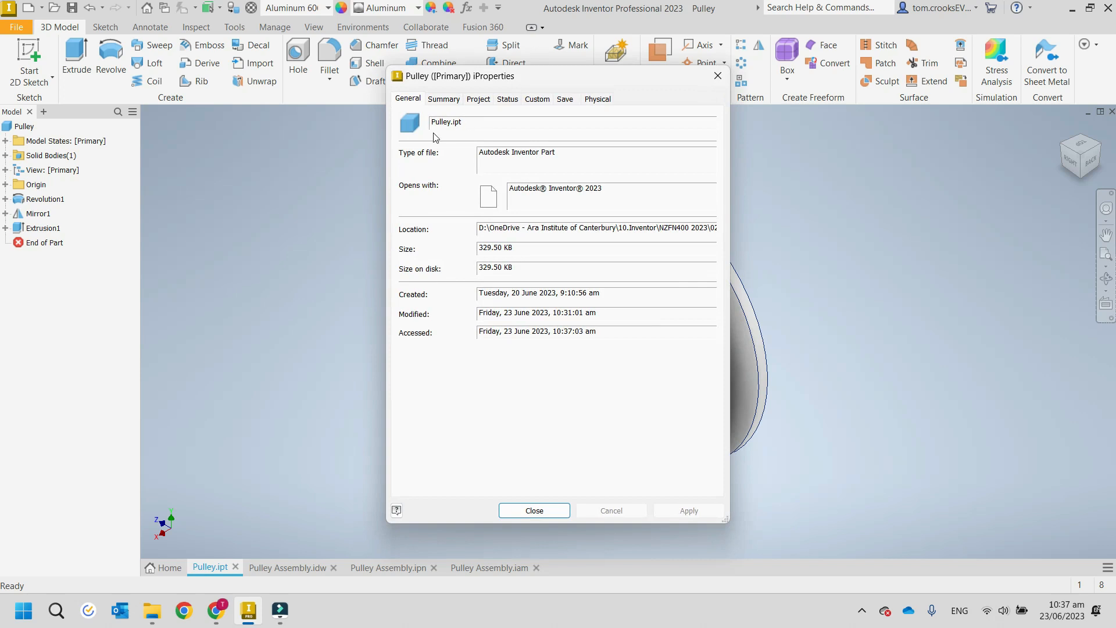
pyautogui.click(445, 100)
pyautogui.click(482, 100)
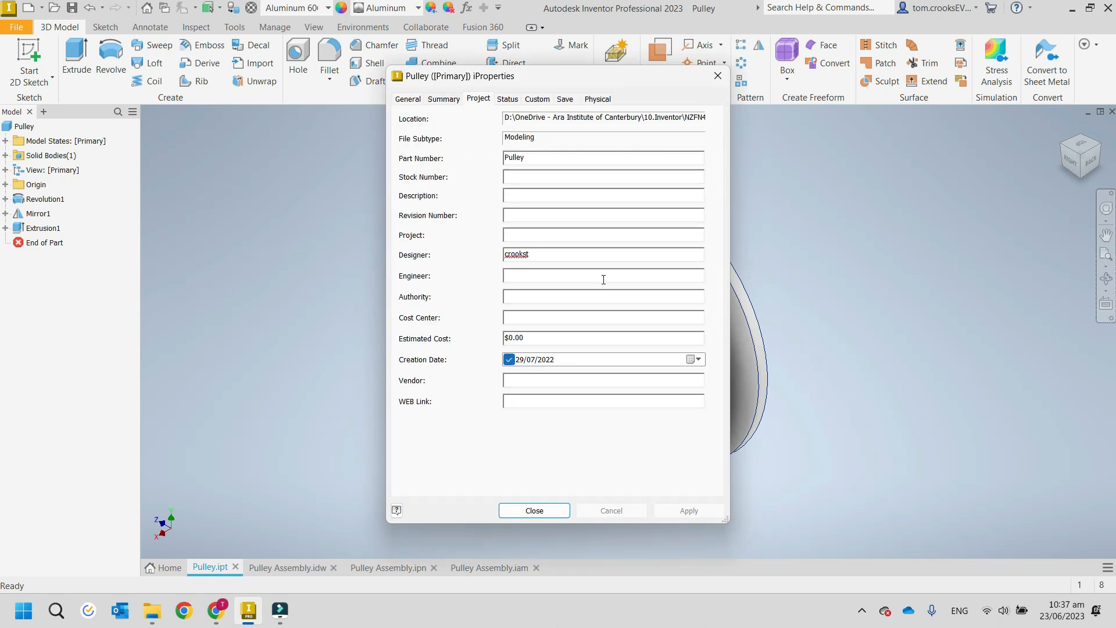
pyautogui.click(511, 102)
pyautogui.click(539, 99)
pyautogui.click(577, 100)
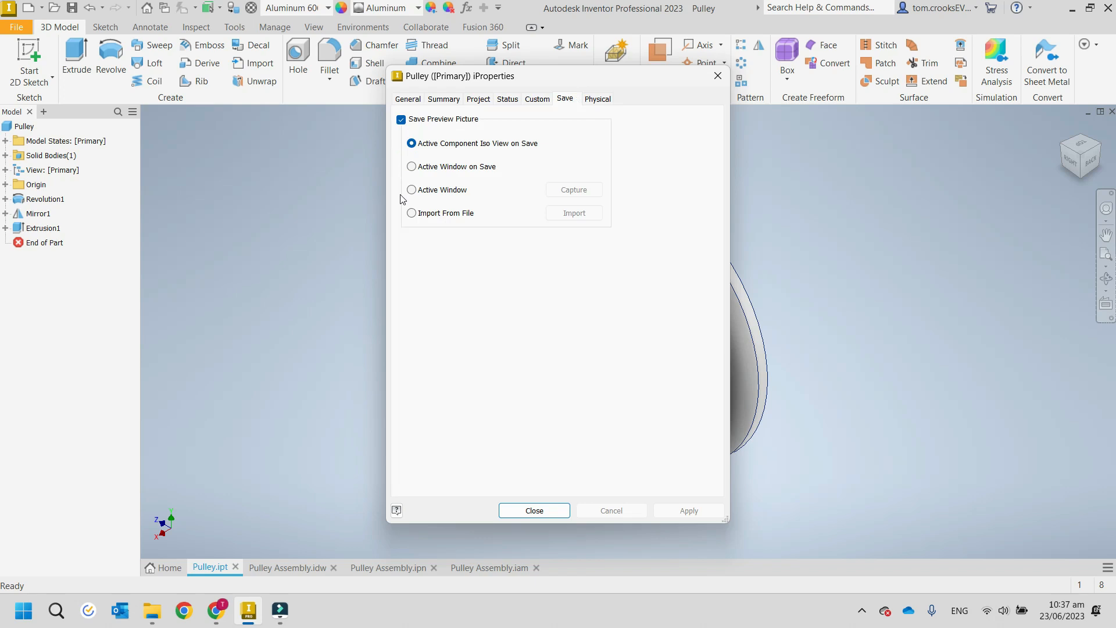
# Calculate the Pulley part's physical properties by updating them in iProperties, and close the dialog.
pyautogui.click(601, 100)
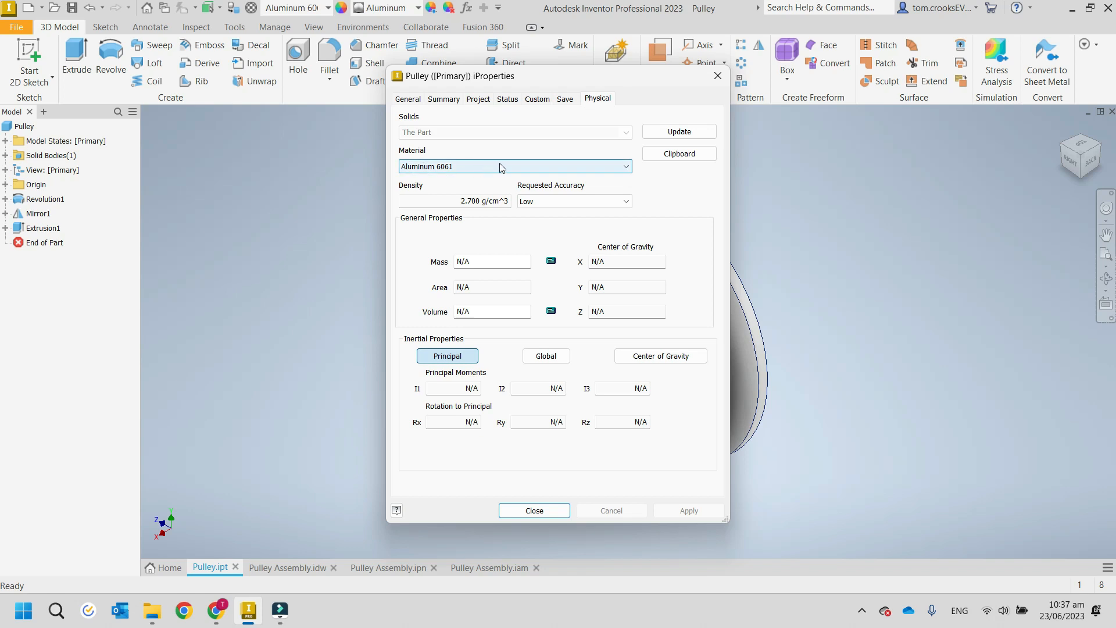
pyautogui.click(661, 133)
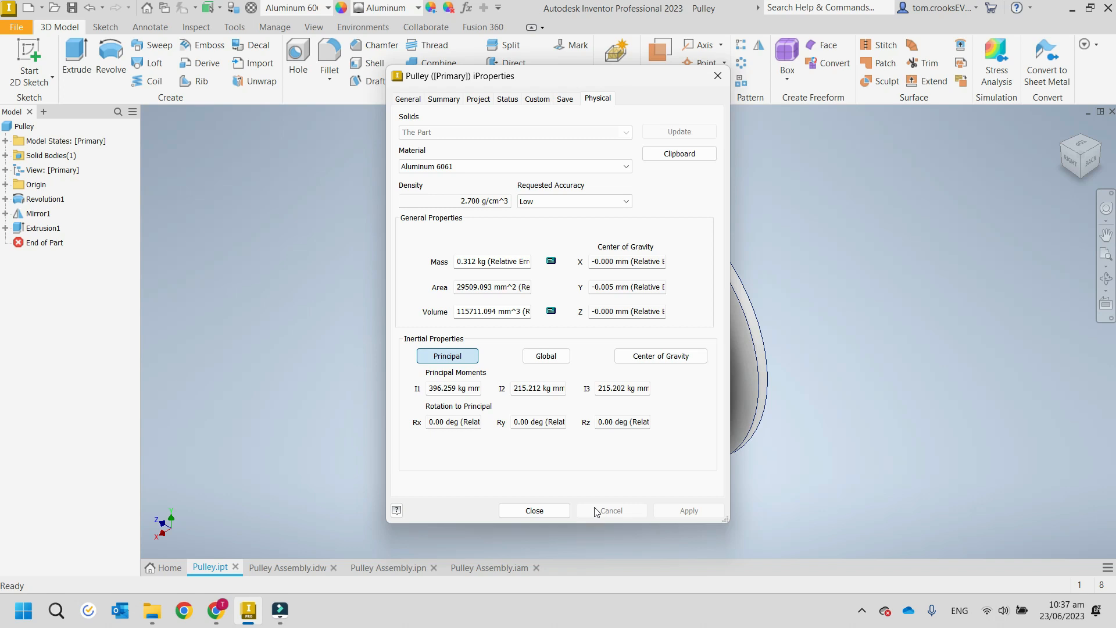
pyautogui.click(537, 509)
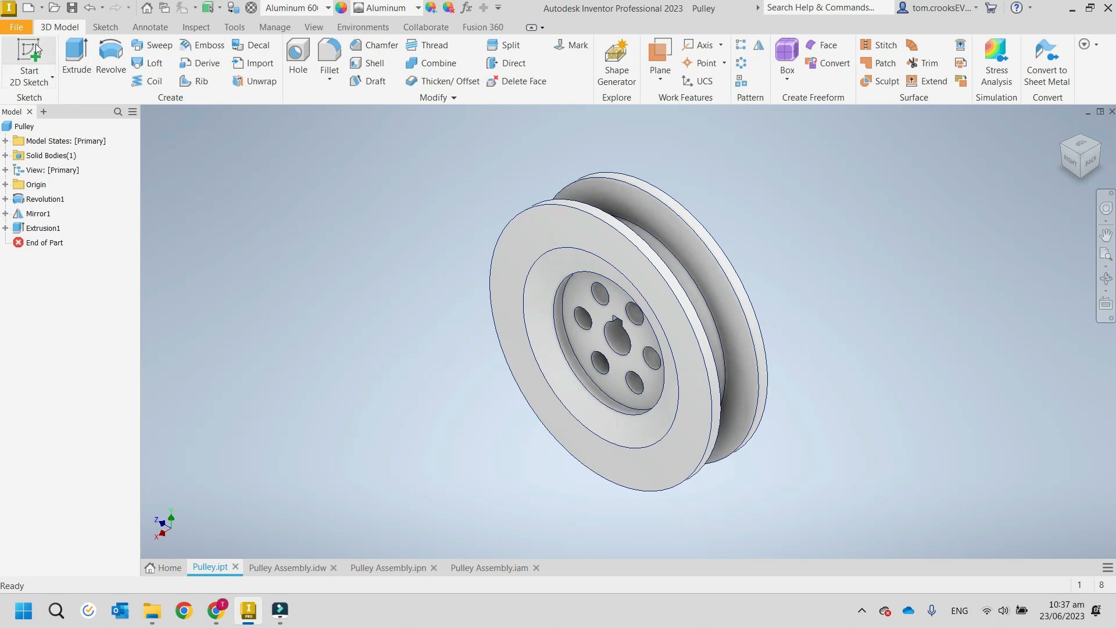
pyautogui.click(105, 27)
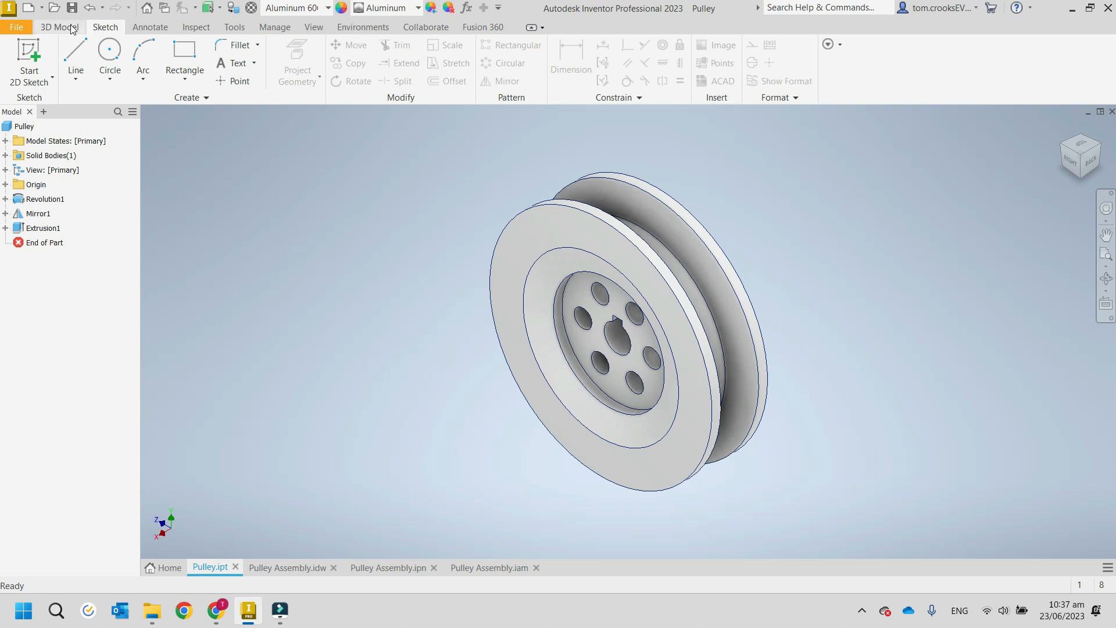
pyautogui.click(59, 27)
pyautogui.click(109, 27)
pyautogui.click(60, 27)
pyautogui.click(110, 27)
pyautogui.click(59, 27)
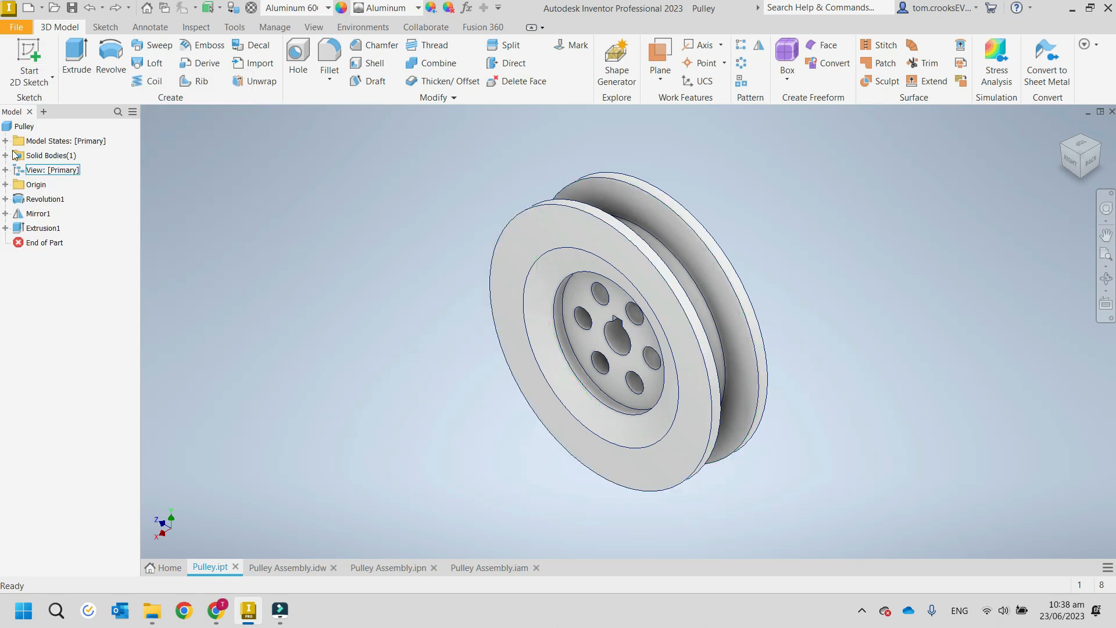
# Expand the Pulley part's Origin folder and highlight the YZ, XZ and XY planes and the X and Y axes.
pyautogui.click(5, 184)
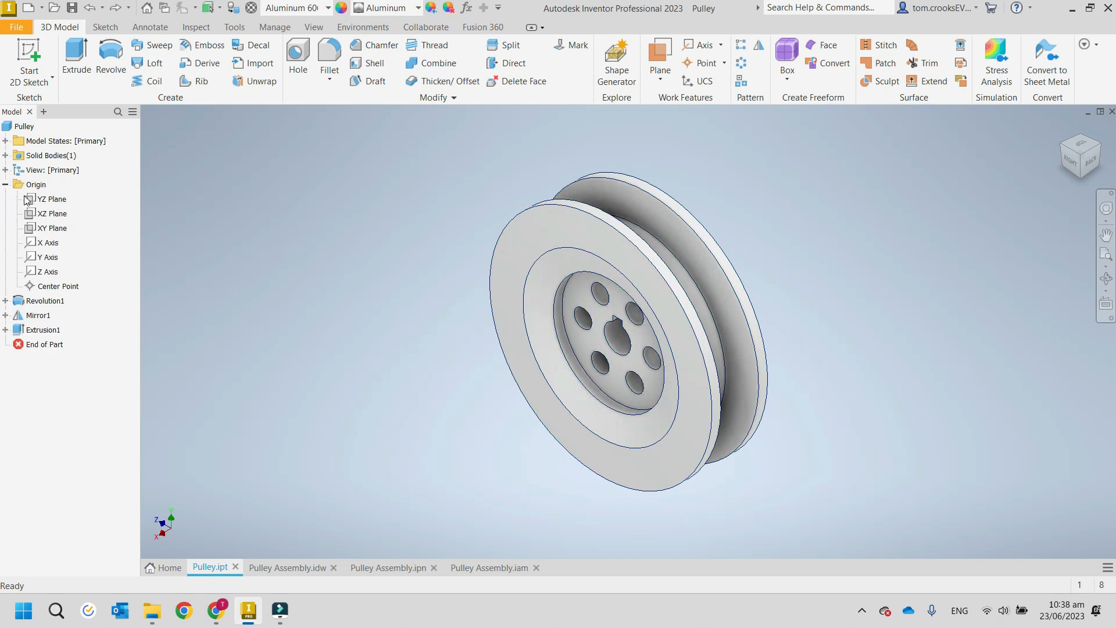
pyautogui.click(54, 230)
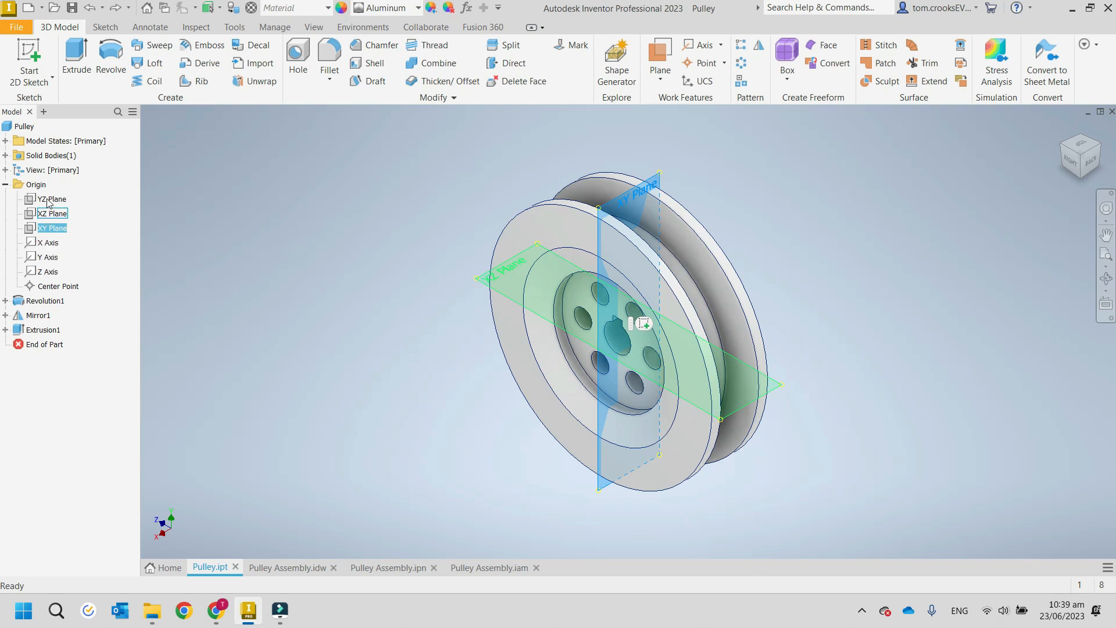
pyautogui.click(53, 201)
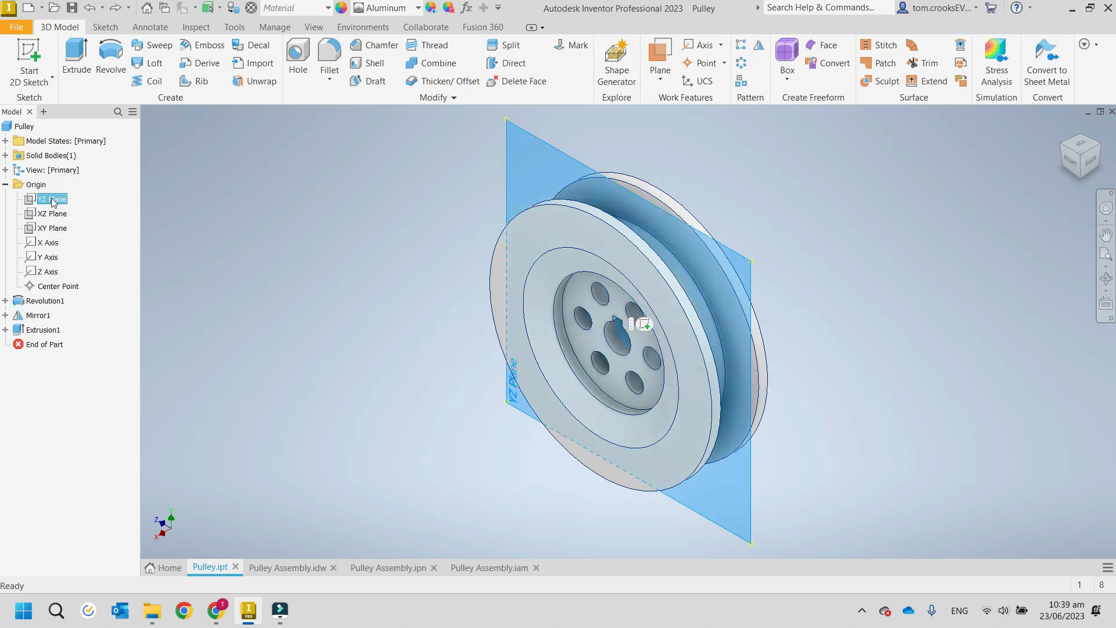
pyautogui.click(53, 214)
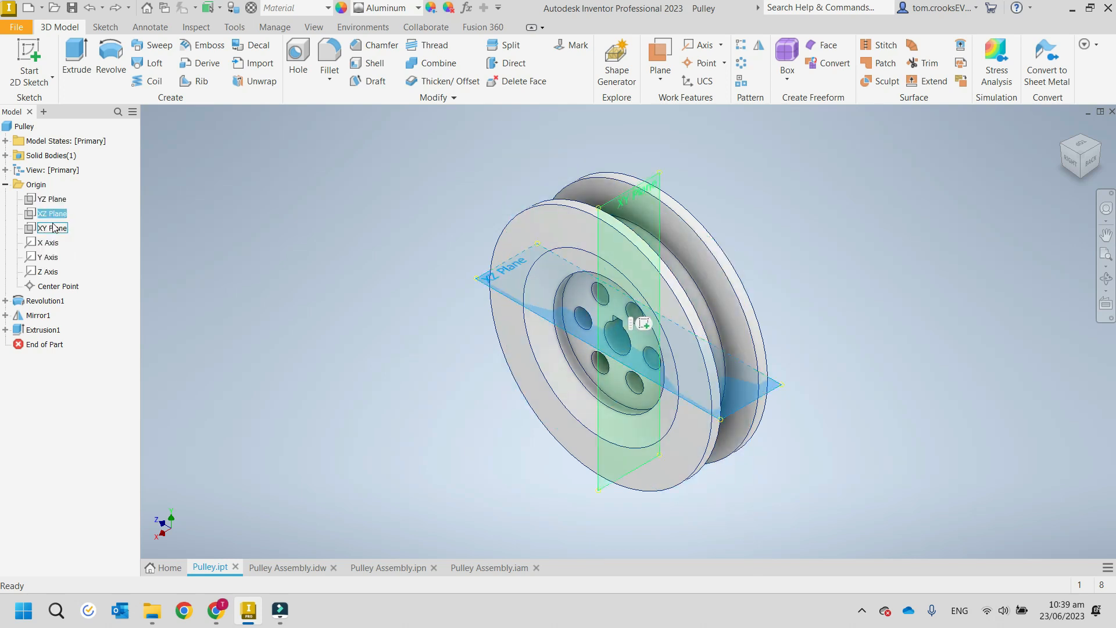
pyautogui.click(53, 229)
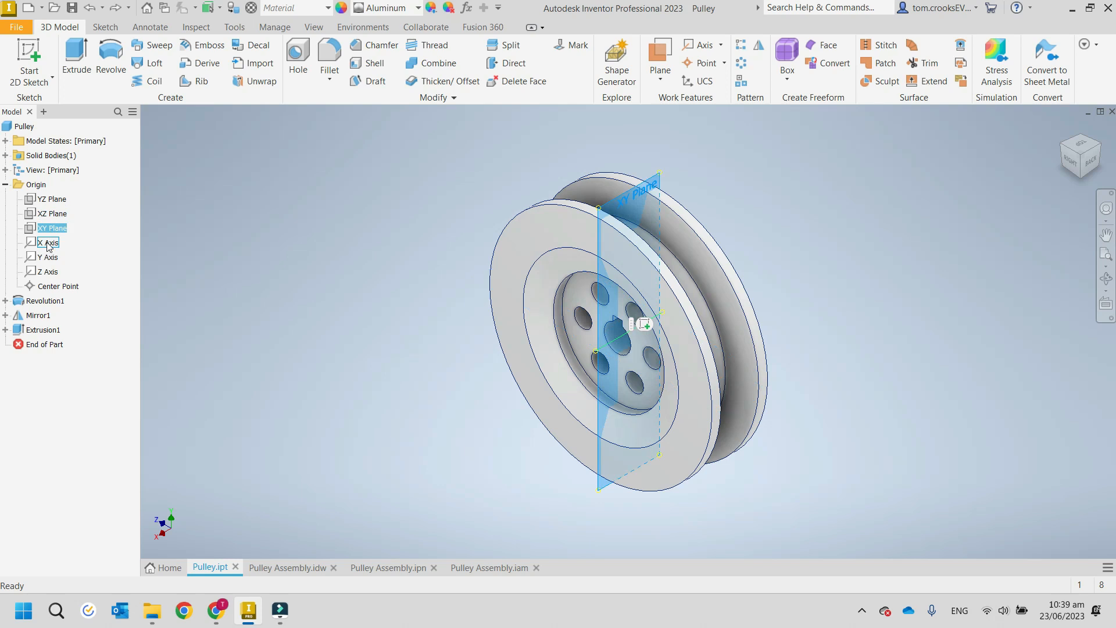
pyautogui.click(49, 244)
pyautogui.click(53, 258)
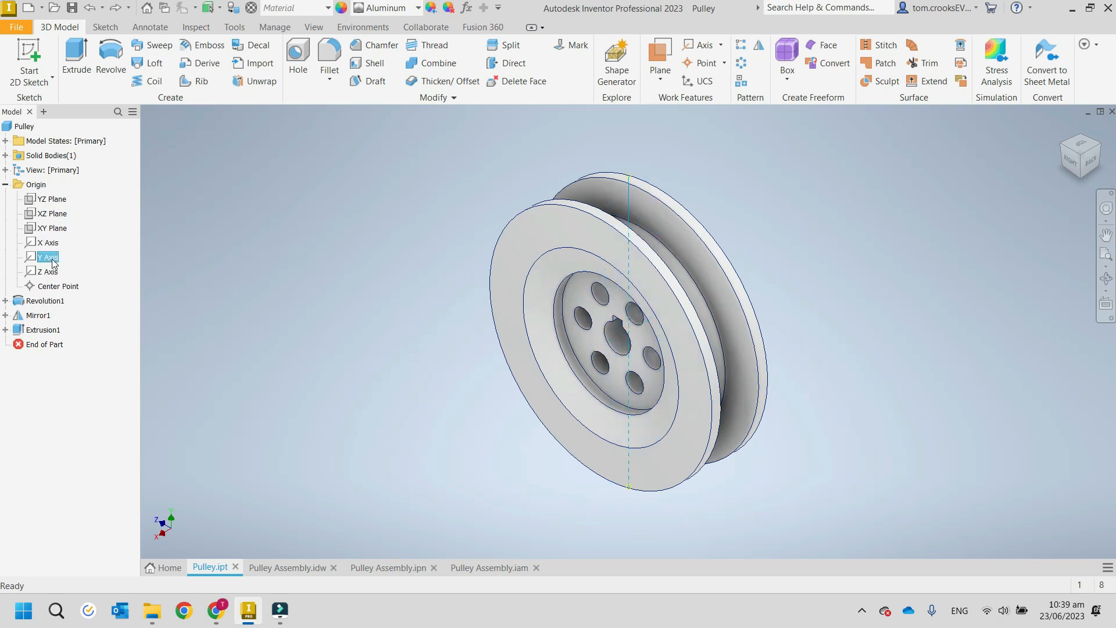
# Highlight the Z axis and center point in the Origin folder, and examine the pulley around its central bore.
pyautogui.click(49, 271)
pyautogui.click(56, 288)
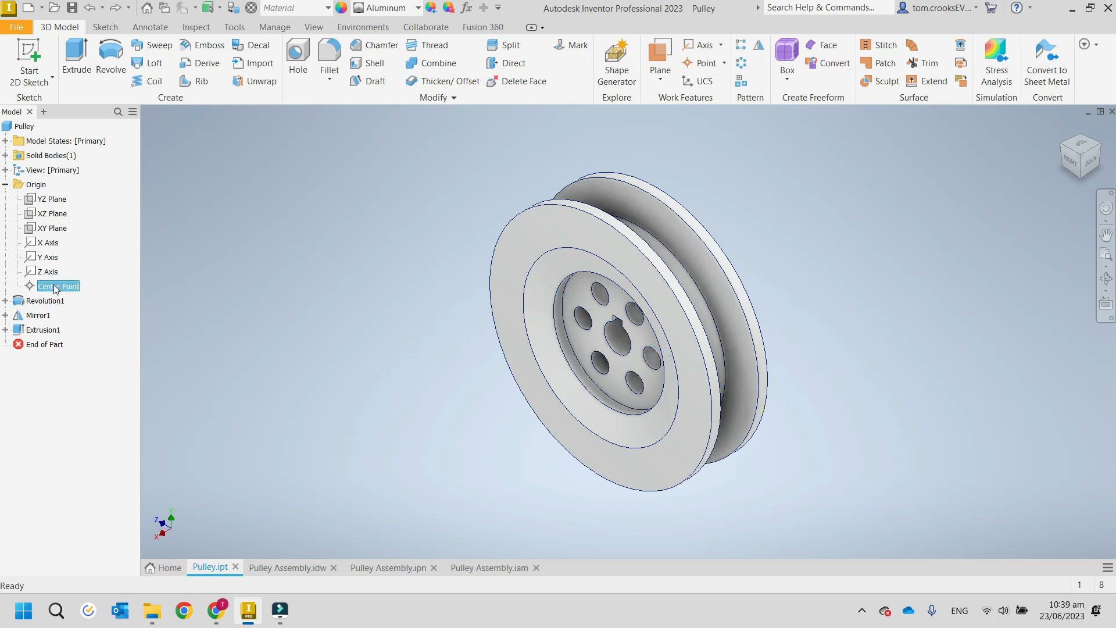
pyautogui.keyDown('shift'); pyautogui.moveTo(406, 354); pyautogui.dragTo(465, 338, button='middle'); pyautogui.keyUp('shift')
pyautogui.scroll(-8, 616, 330)
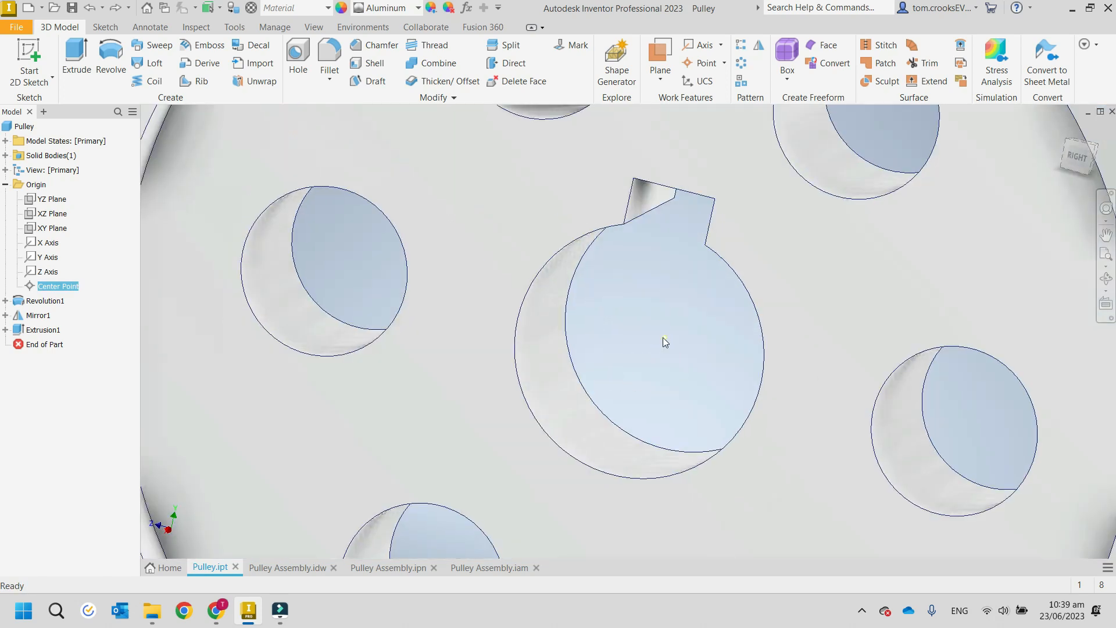
pyautogui.scroll(6, 662, 337)
pyautogui.scroll(2, 664, 342)
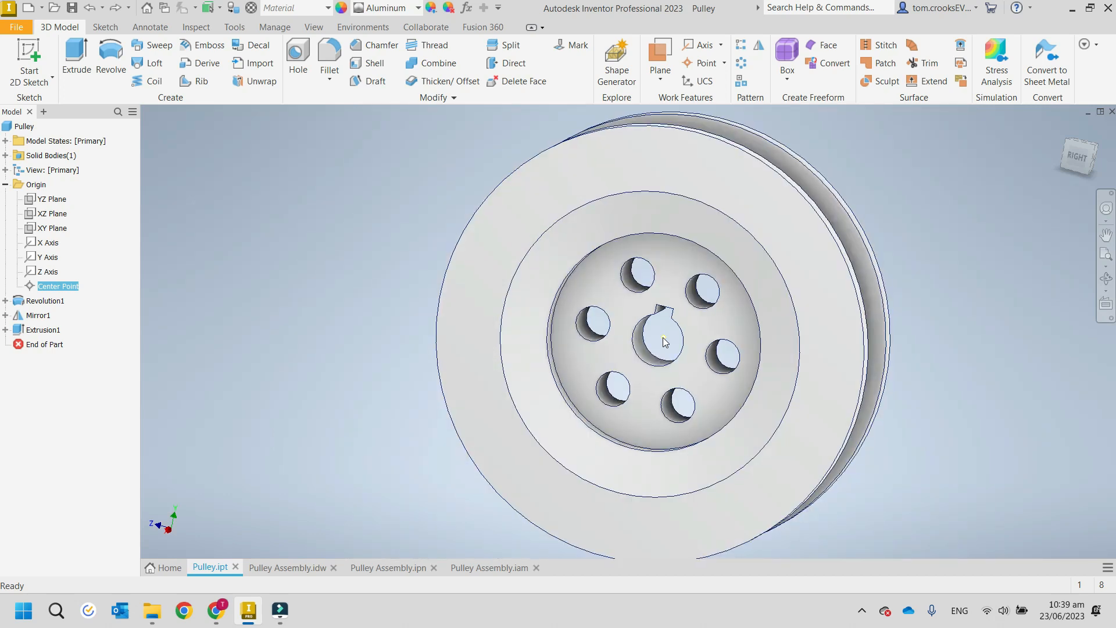
pyautogui.scroll(3, 664, 342)
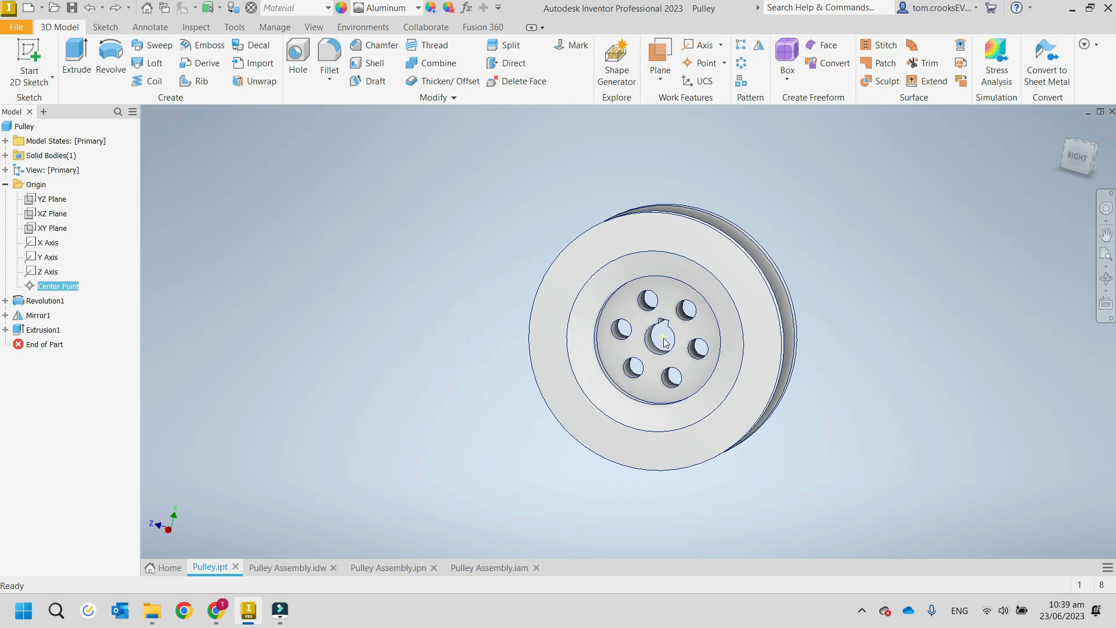
pyautogui.click(93, 230)
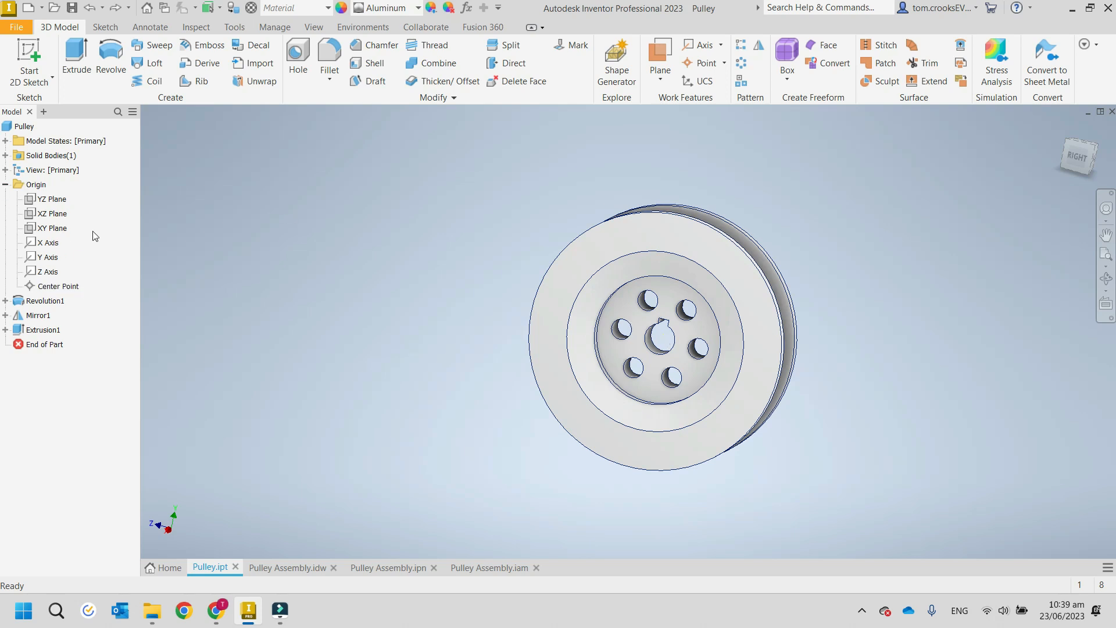
pyautogui.click(5, 185)
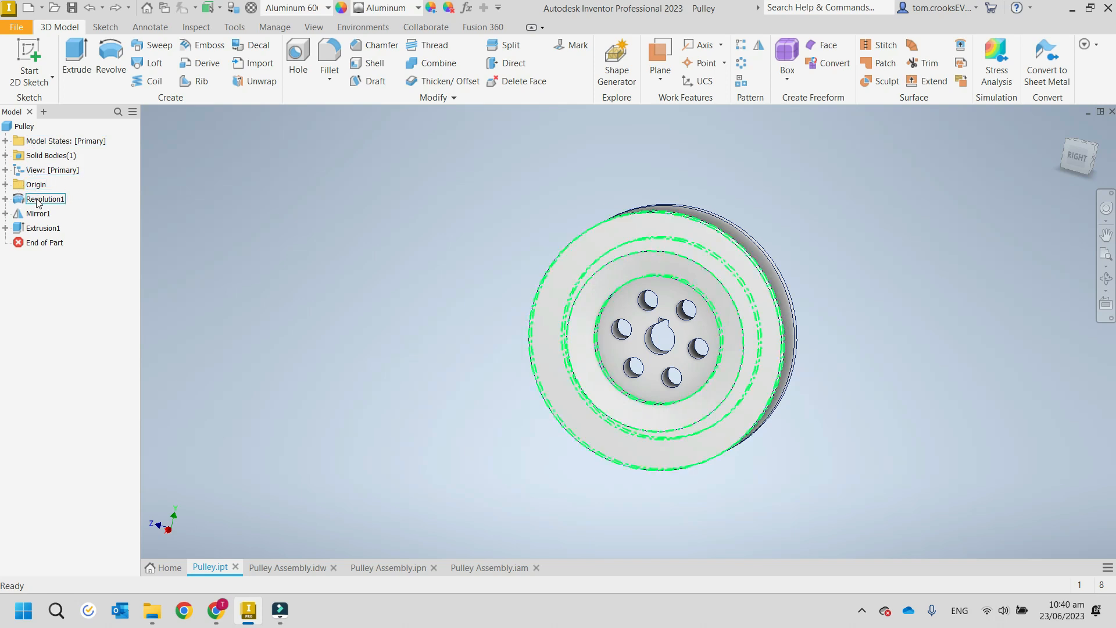
pyautogui.click(6, 184)
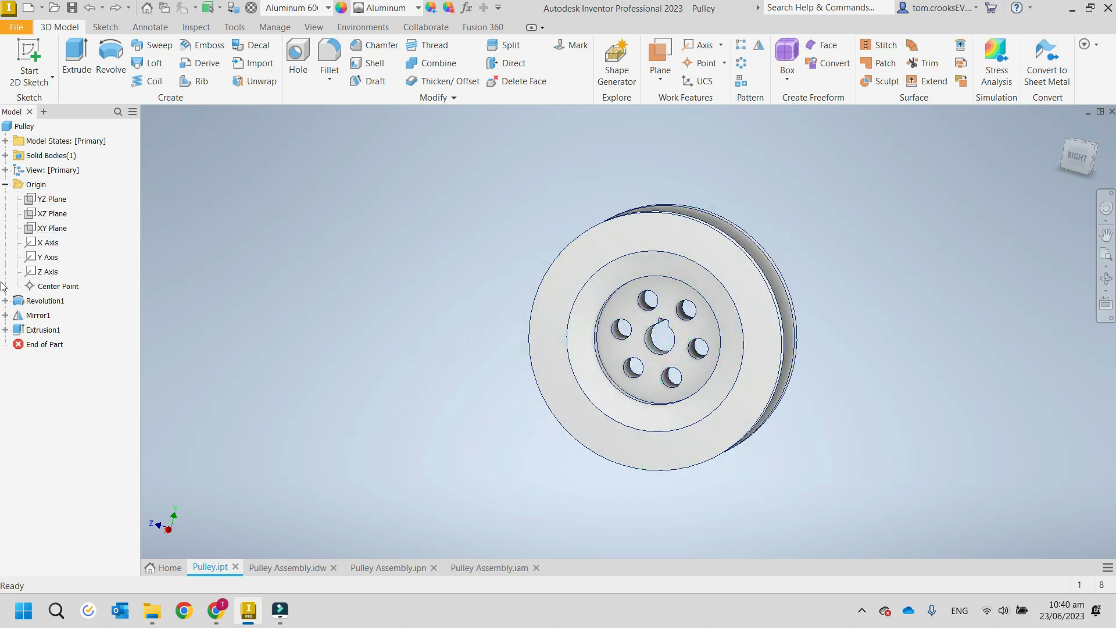
# Open Sketch1 beneath the Revolution1 feature to examine the profile behind the revolve.
pyautogui.click(5, 301)
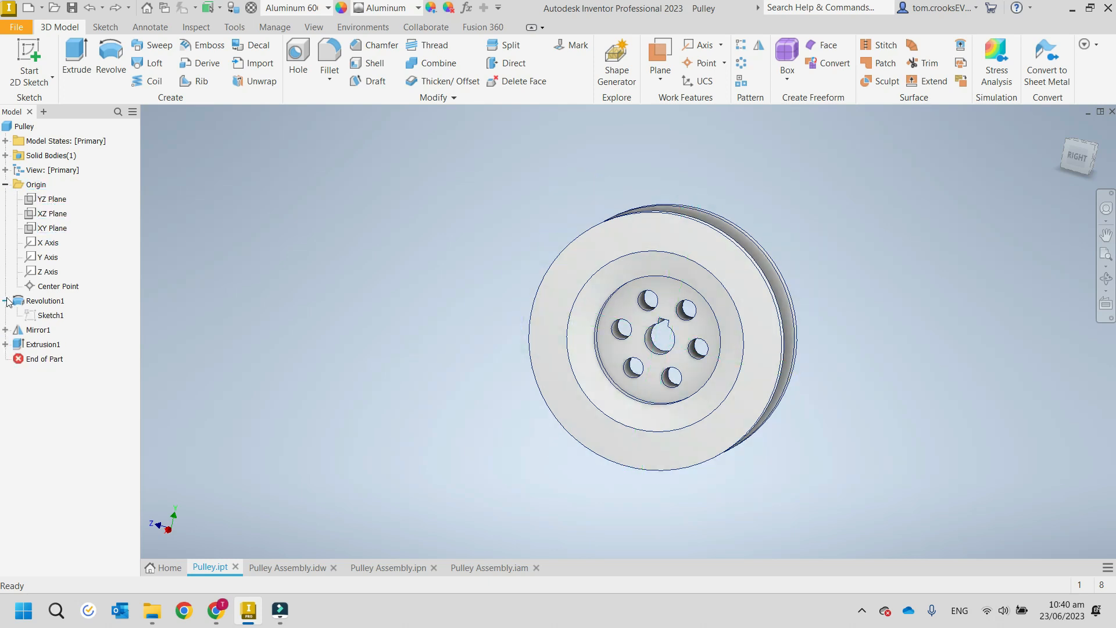
pyautogui.click(57, 316)
pyautogui.rightClick(58, 317)
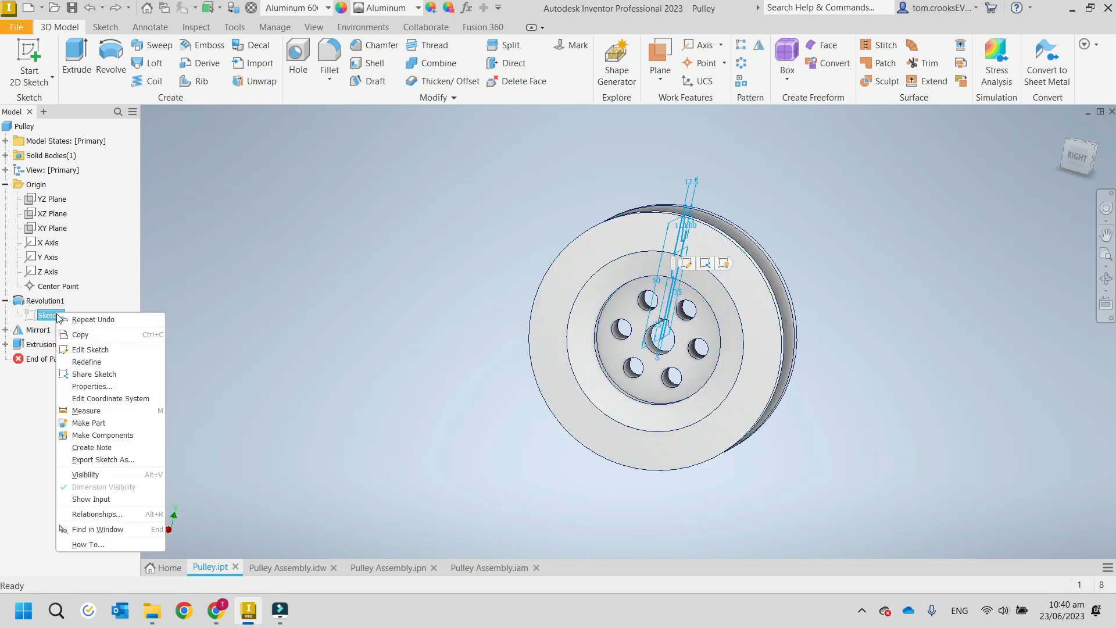
pyautogui.click(94, 351)
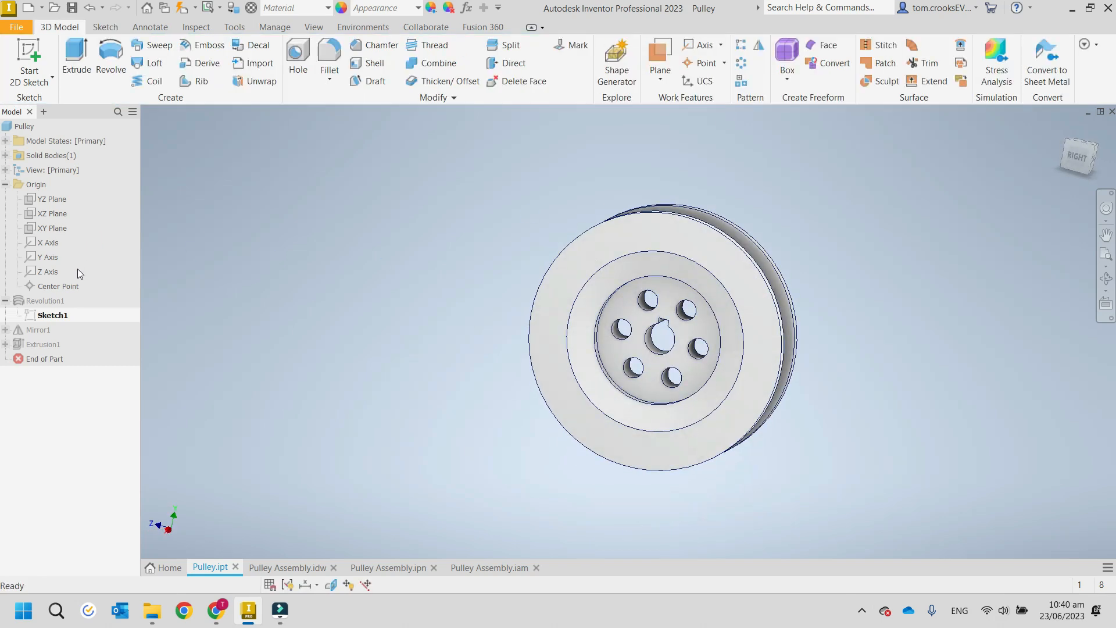
# Highlight Revolution1 and examine the half of the pulley it forms from the back, and collapse the feature.
pyautogui.click(46, 301)
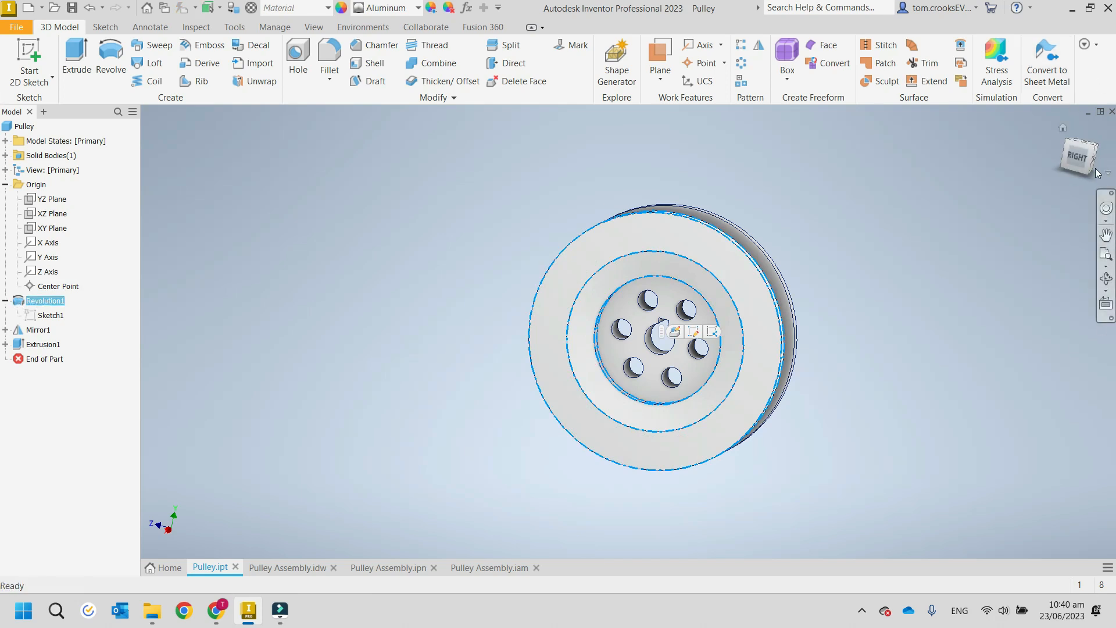
pyautogui.click(1054, 166)
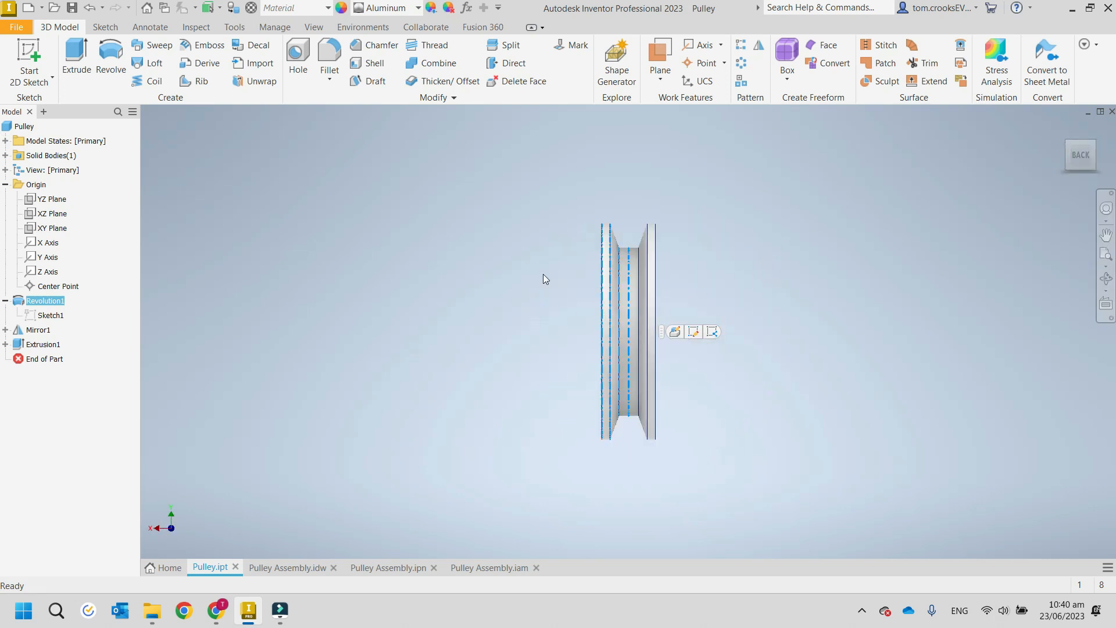
pyautogui.scroll(2, 543, 273)
pyautogui.moveTo(530, 256); pyautogui.dragTo(466, 196, button='middle')
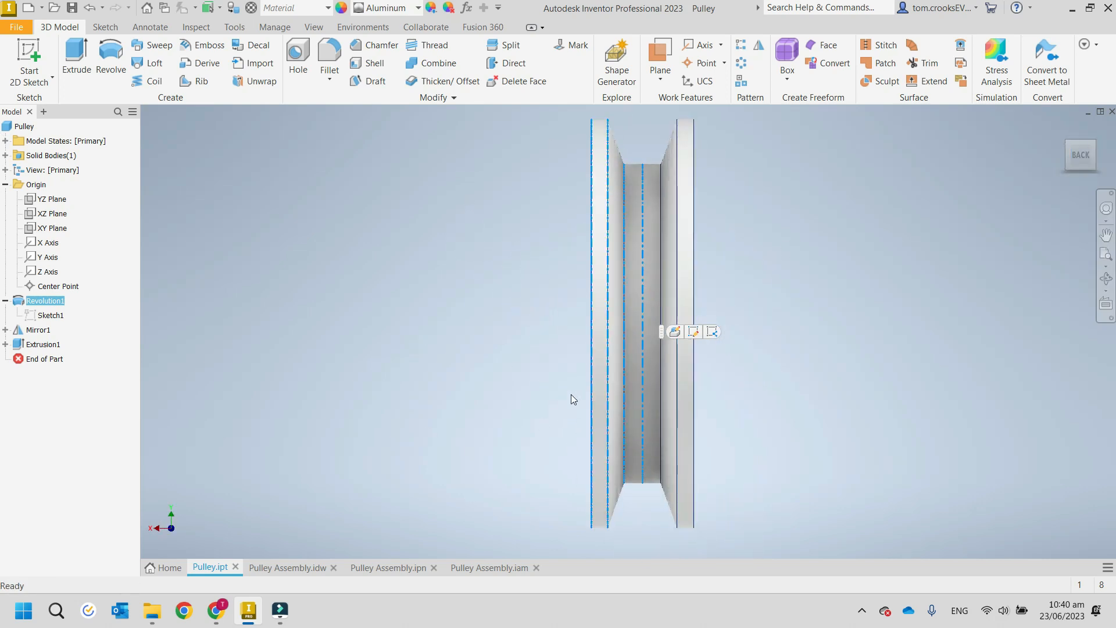
pyautogui.click(6, 300)
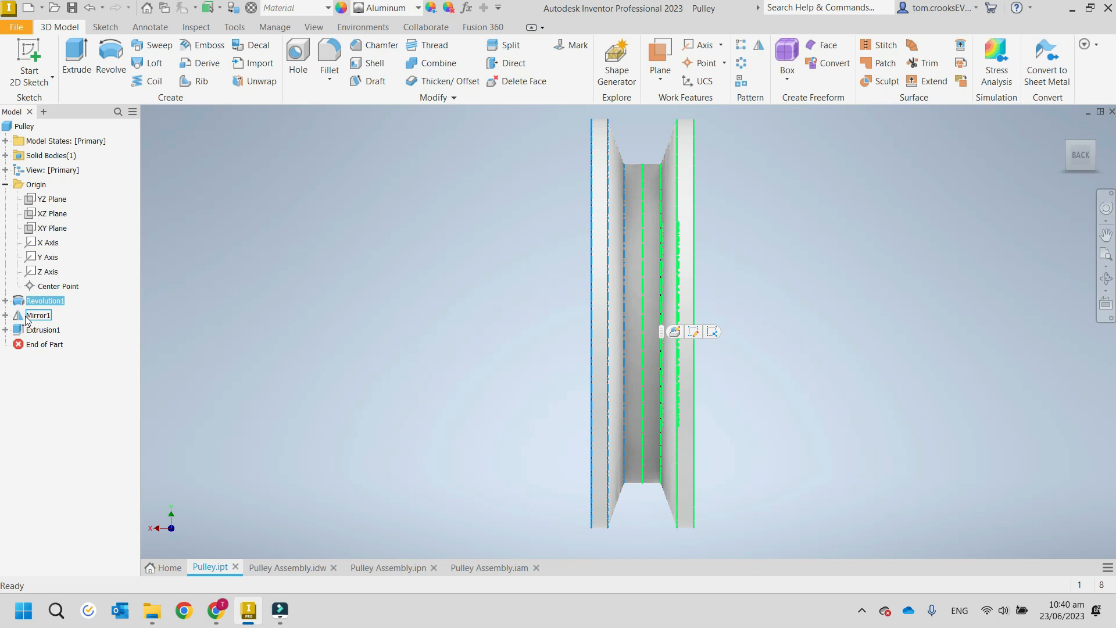
# Open Extrusion1's Sketch2, slice the graphics to examine the hole and keyway profiles, and finish the sketch.
pyautogui.click(5, 329)
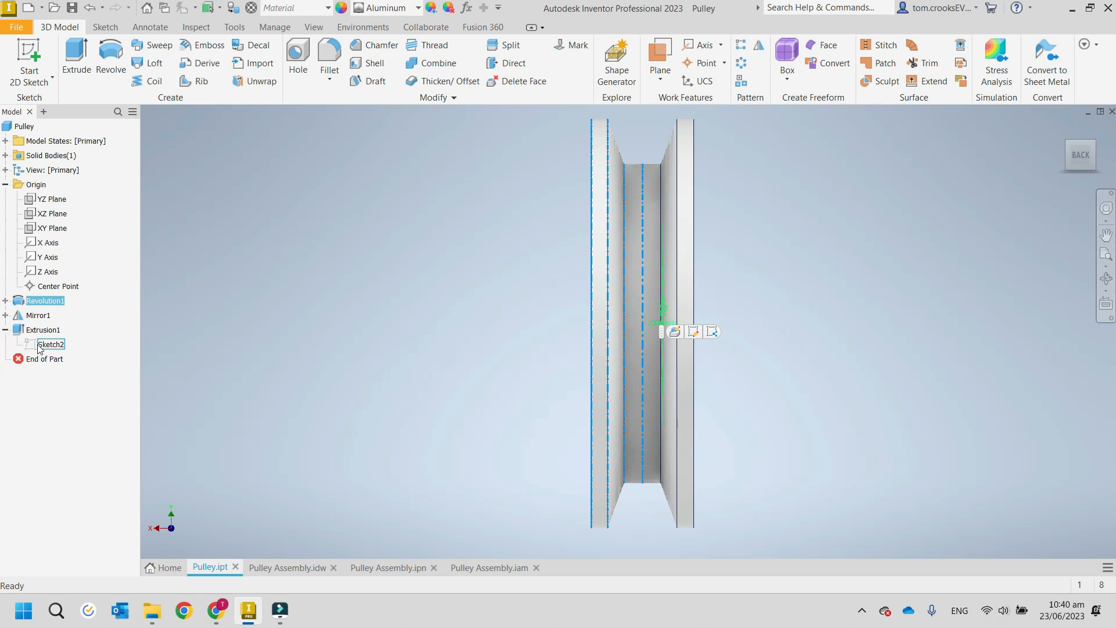
pyautogui.click(1061, 126)
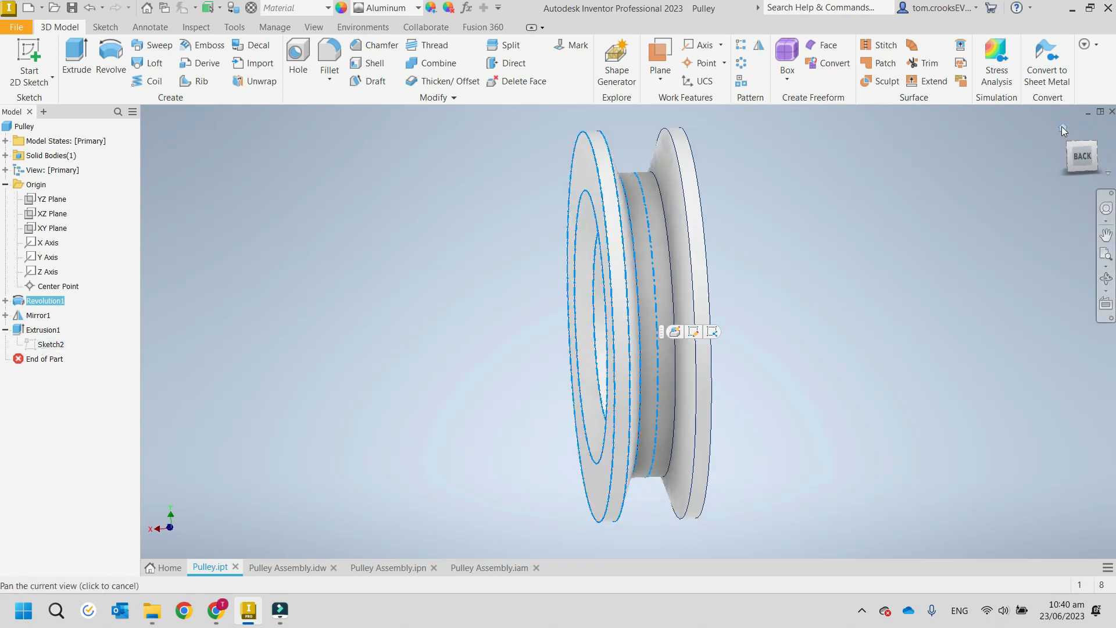
pyautogui.click(40, 330)
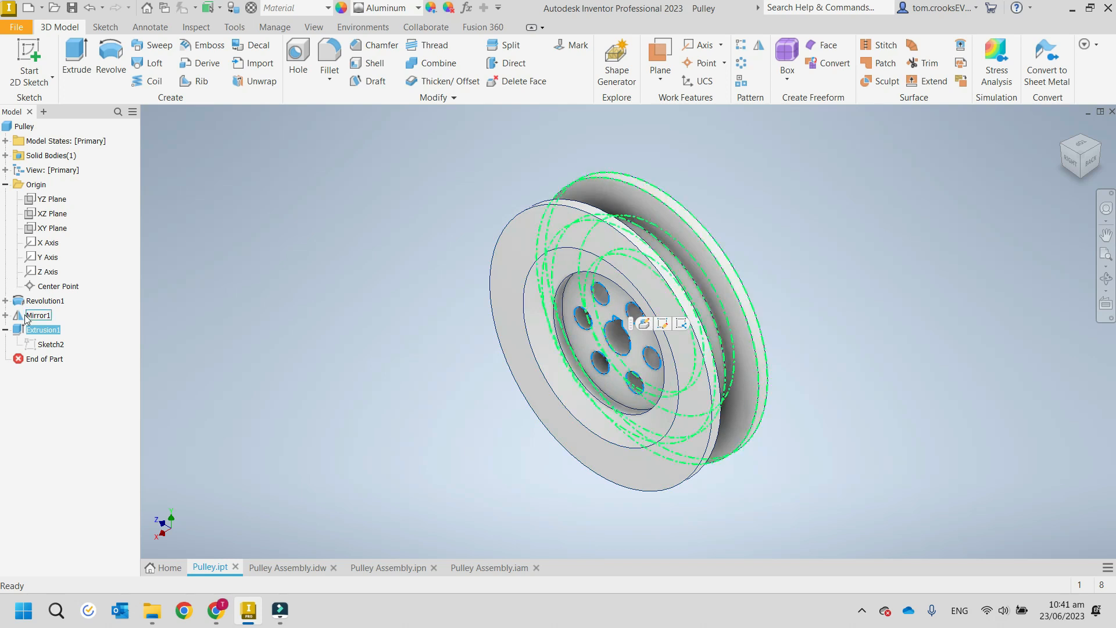
pyautogui.rightClick(55, 346)
pyautogui.click(84, 379)
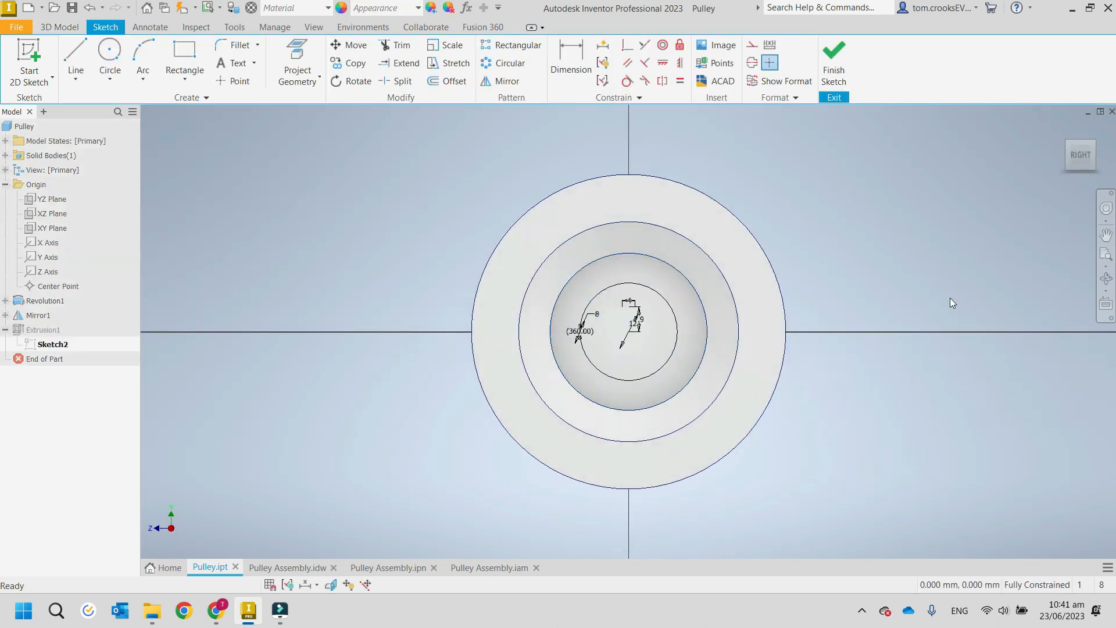
pyautogui.rightClick(866, 242)
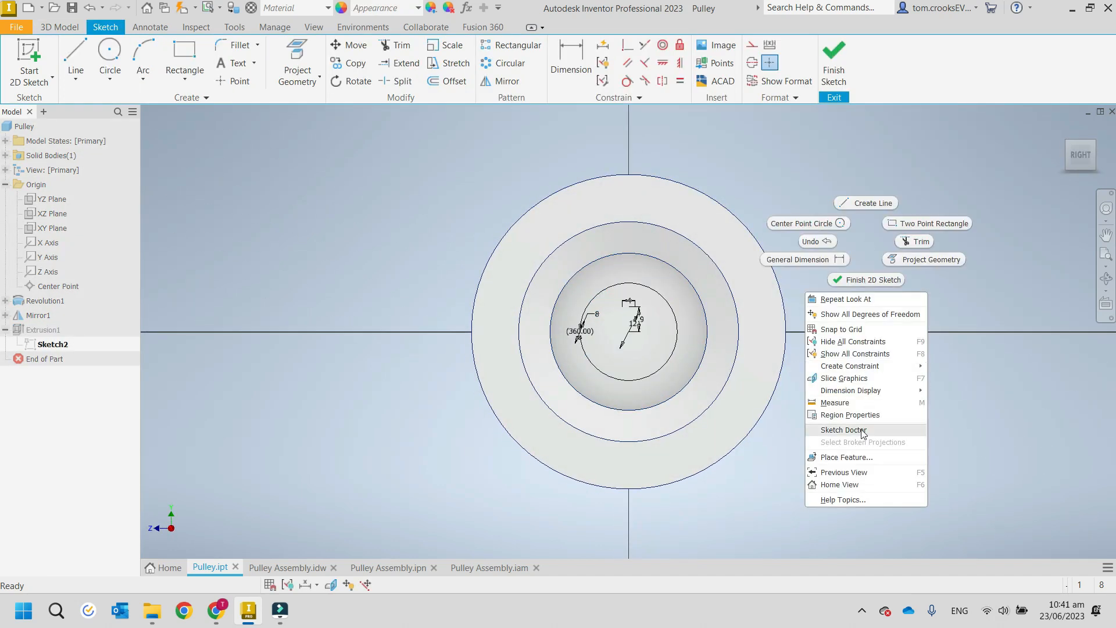
pyautogui.click(837, 381)
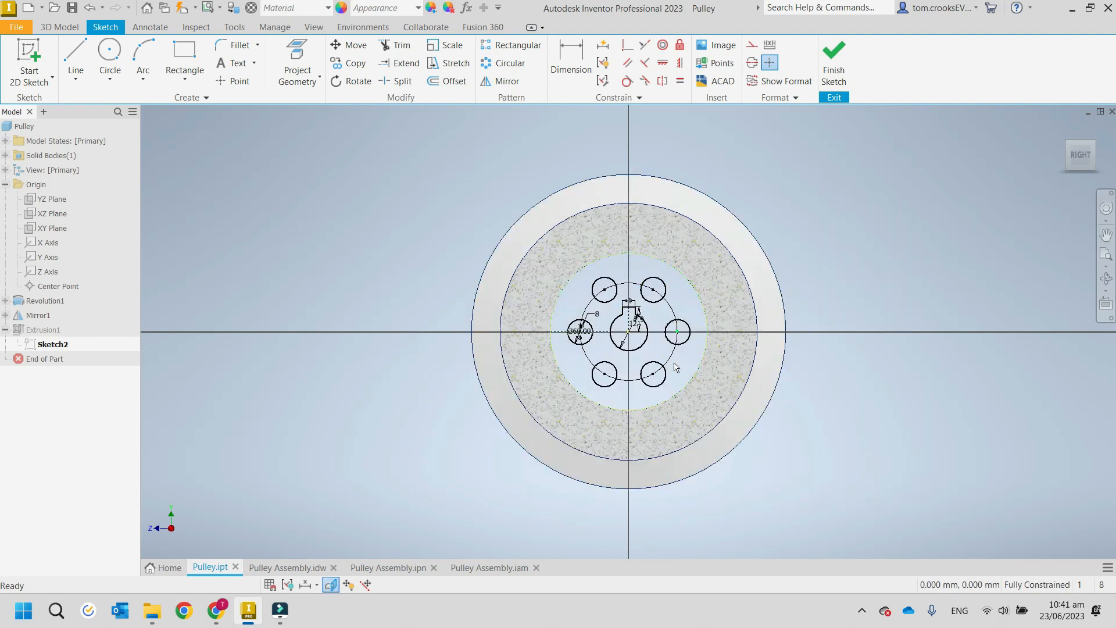
pyautogui.click(835, 61)
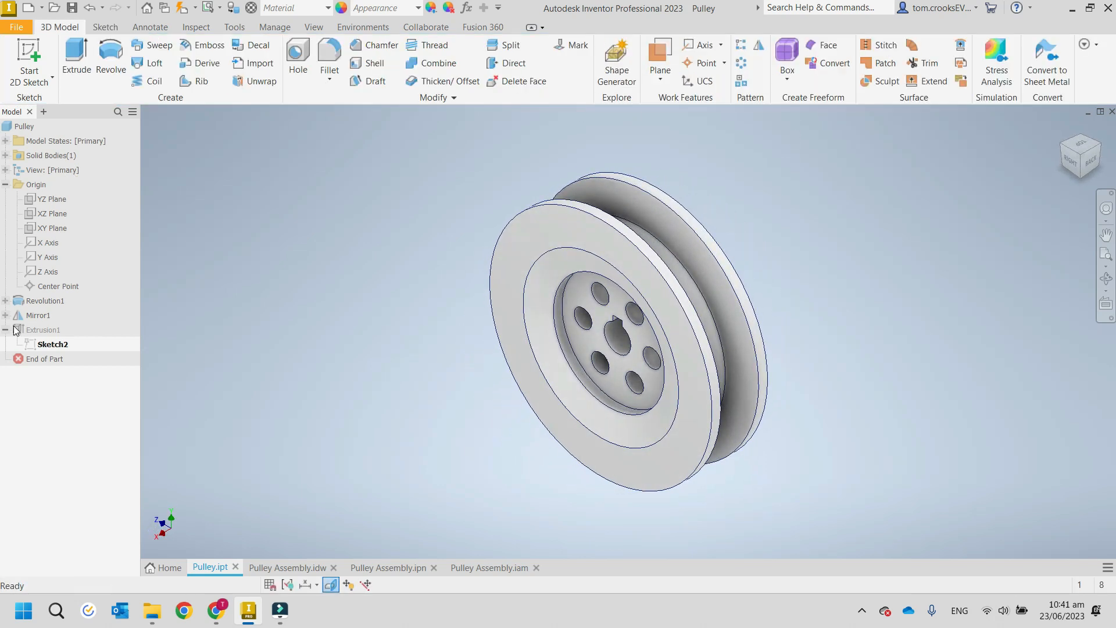
# Try a 180-degree angle in Revolution1's feature settings and cancel the edit.
pyautogui.click(5, 184)
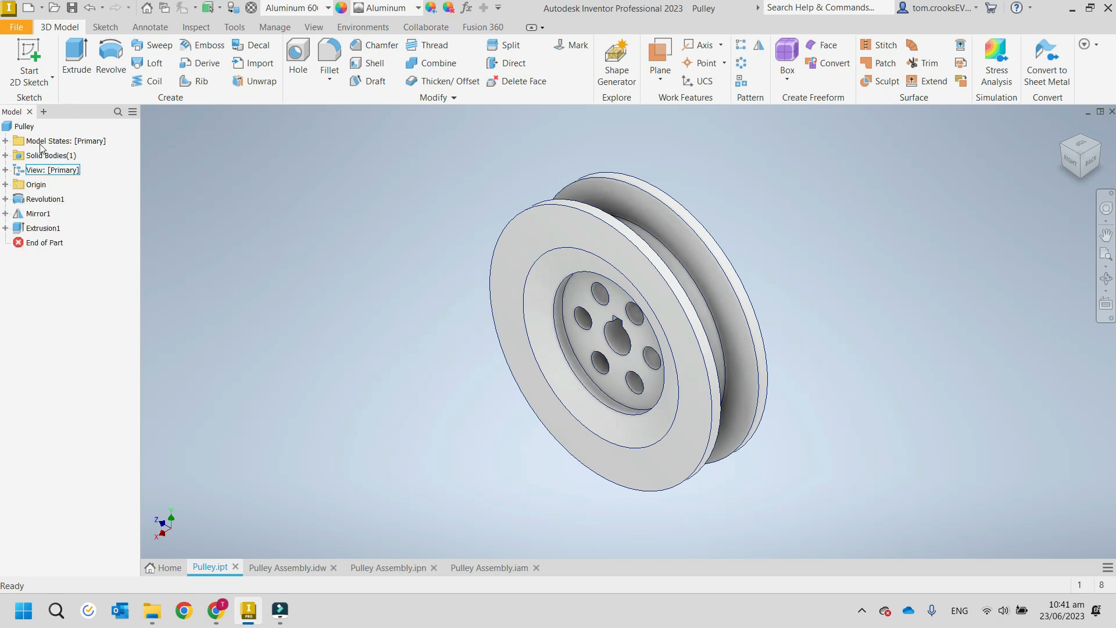
pyautogui.rightClick(42, 199)
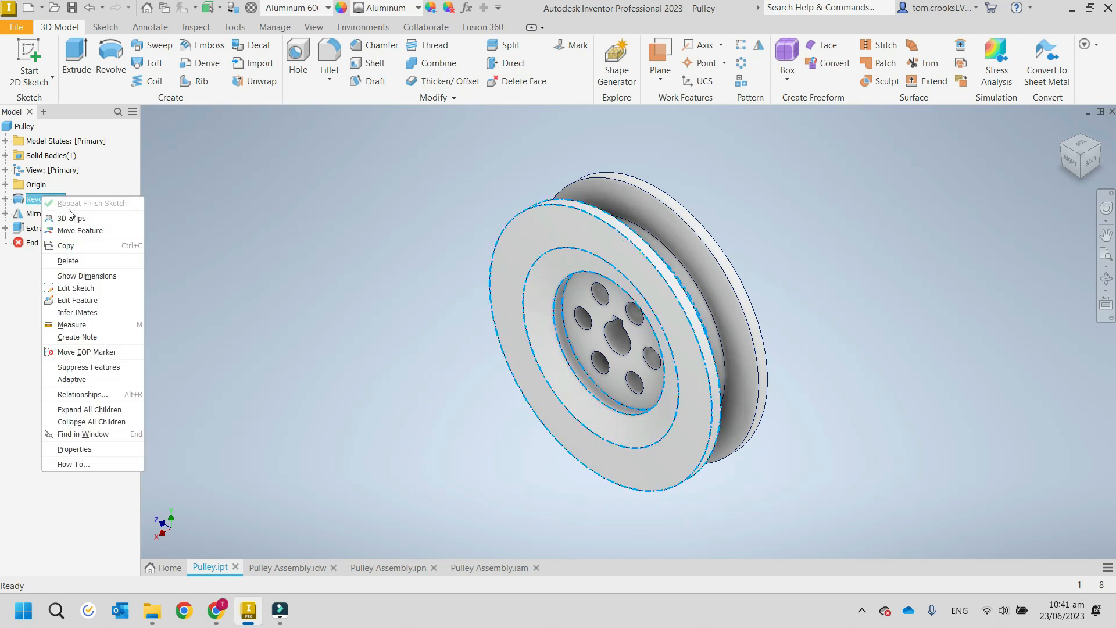
pyautogui.click(73, 300)
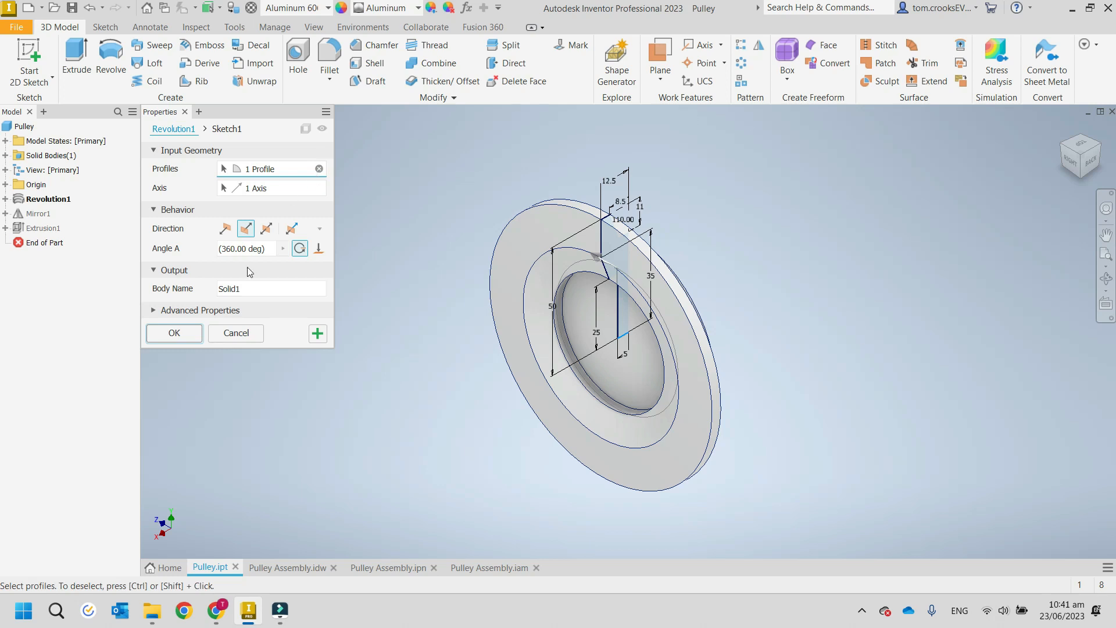
pyautogui.click(216, 250)
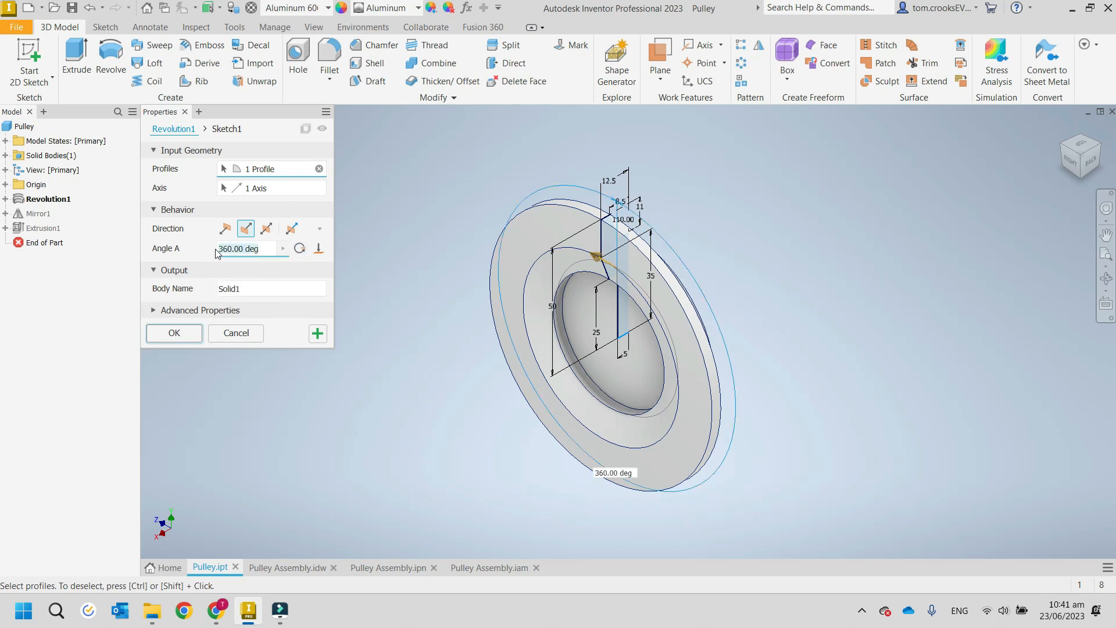
pyautogui.write('180')
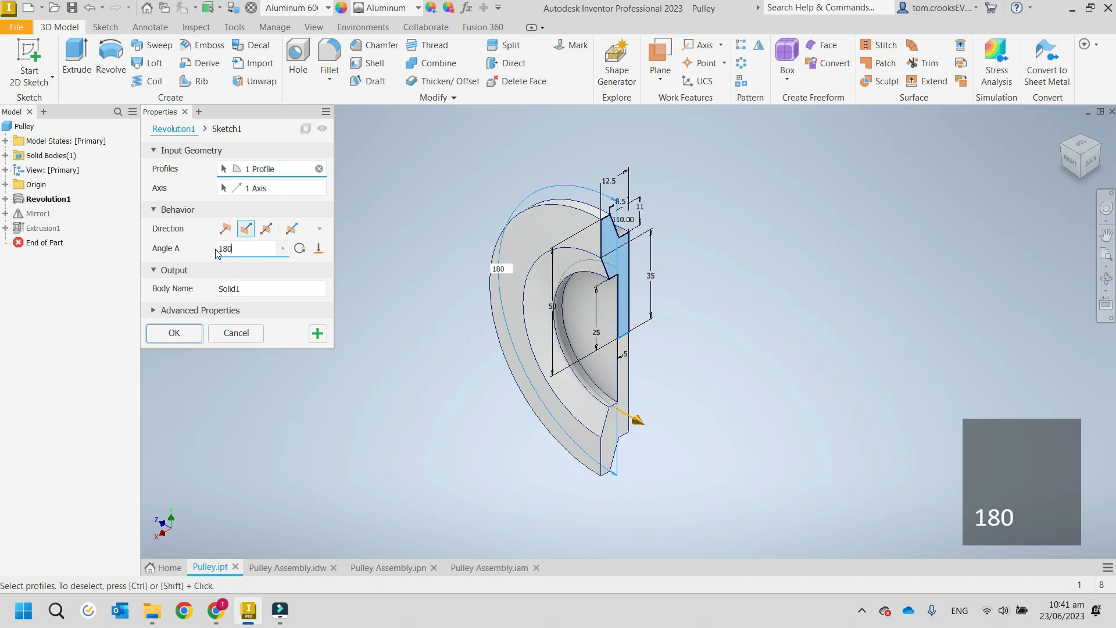
pyautogui.press('Escape')
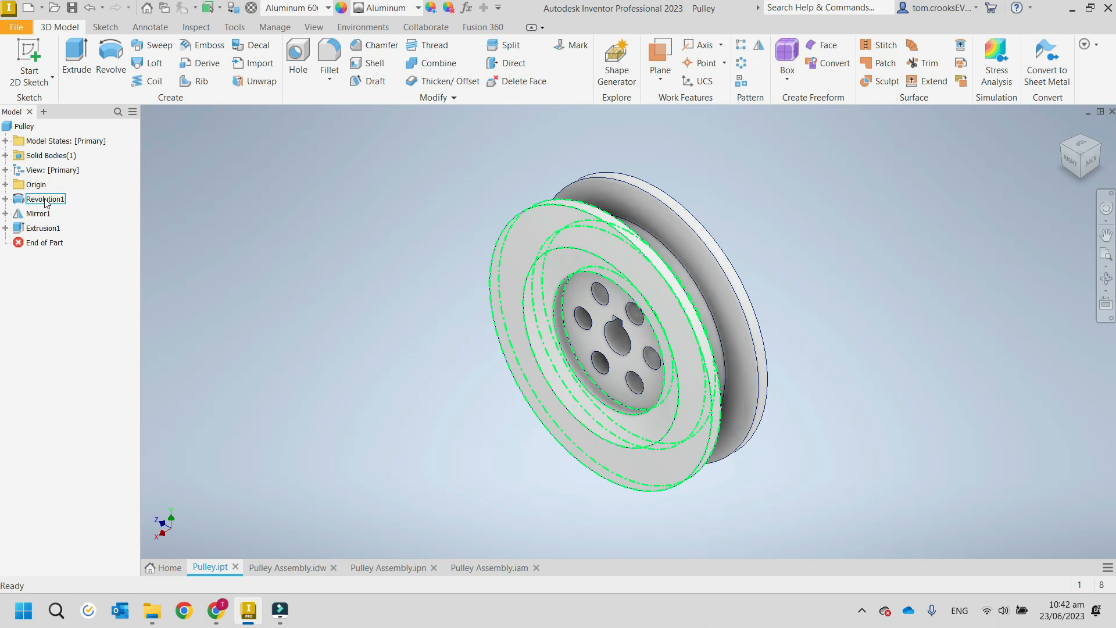
# Open Revolution1's Sketch1 to examine its dimensioned profile, and finish the sketch.
pyautogui.click(62, 317)
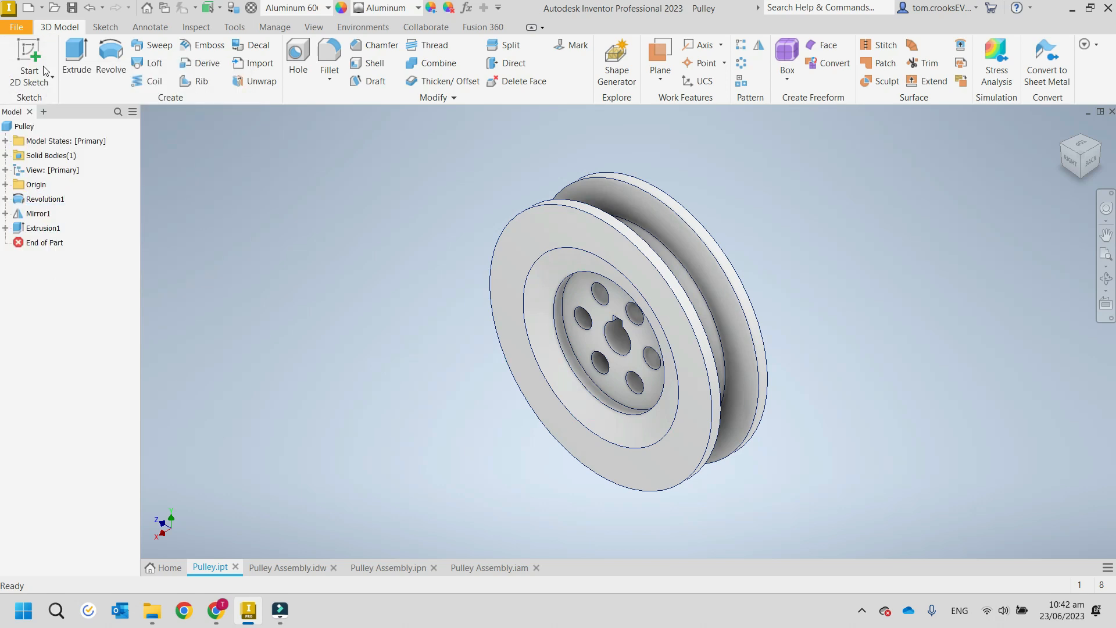
pyautogui.click(6, 199)
pyautogui.rightClick(55, 214)
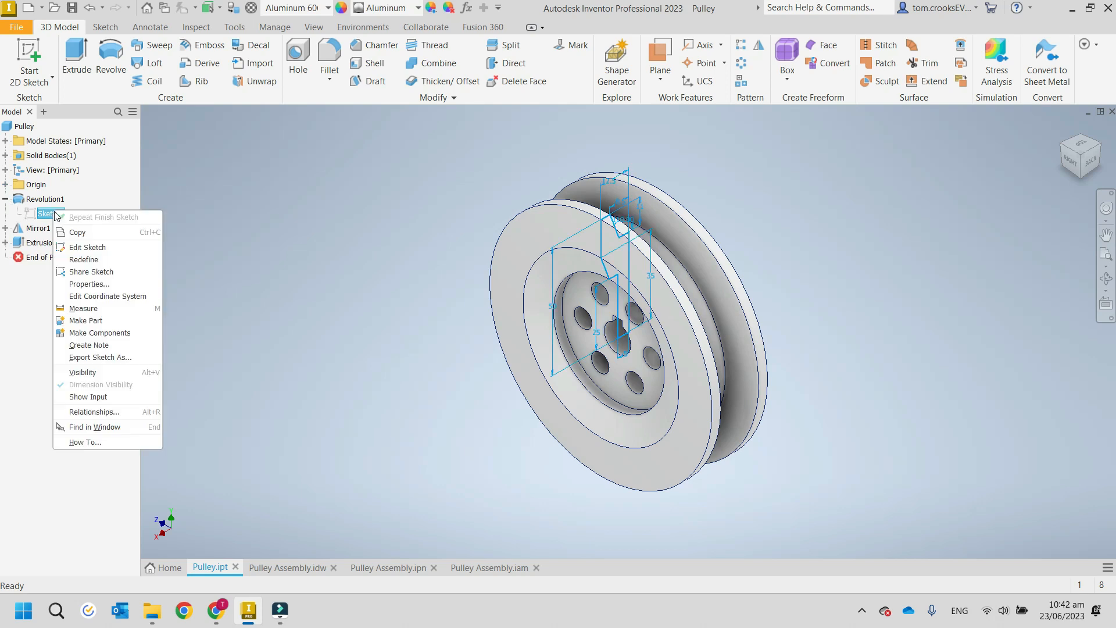
pyautogui.click(87, 248)
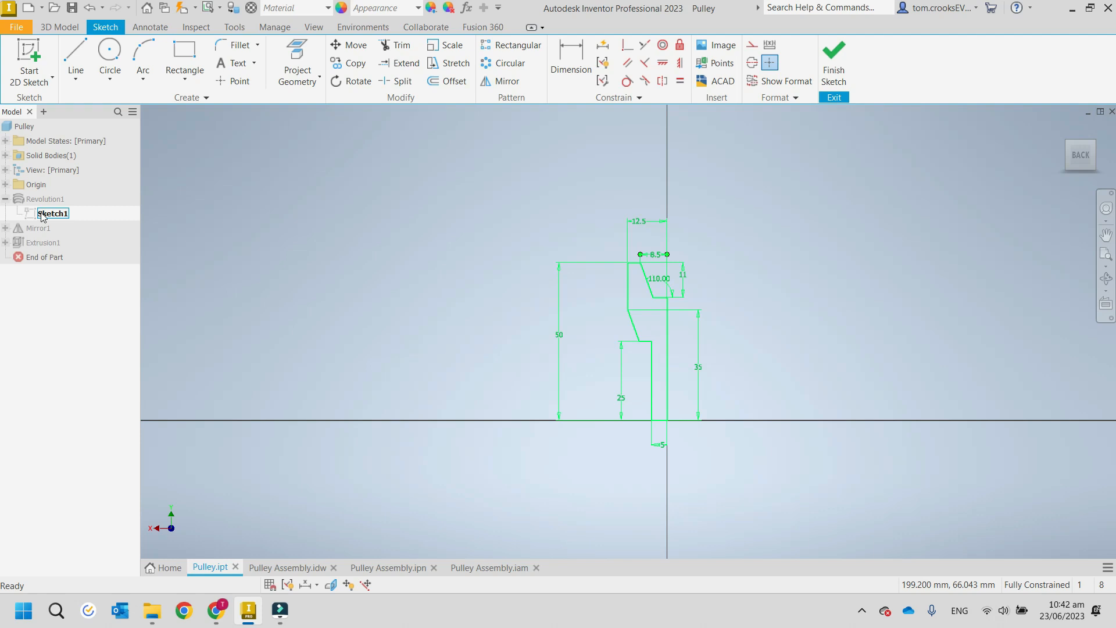
pyautogui.click(833, 61)
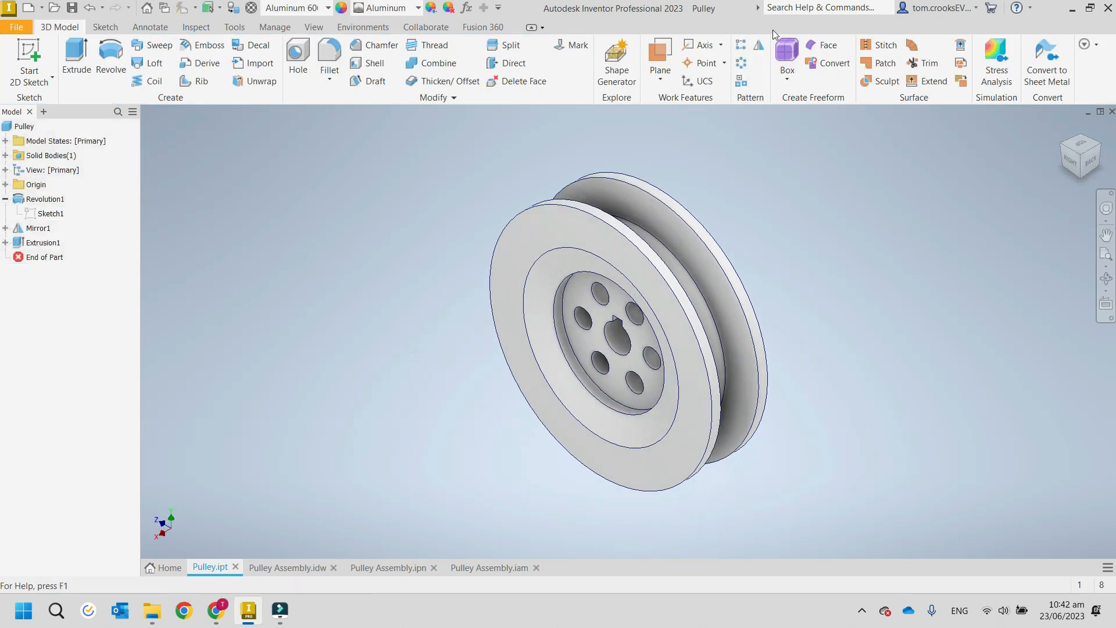
# Review the annotation and inspection tools, and measure the diameter of the circular edge midway across the pulley's front face.
pyautogui.click(148, 28)
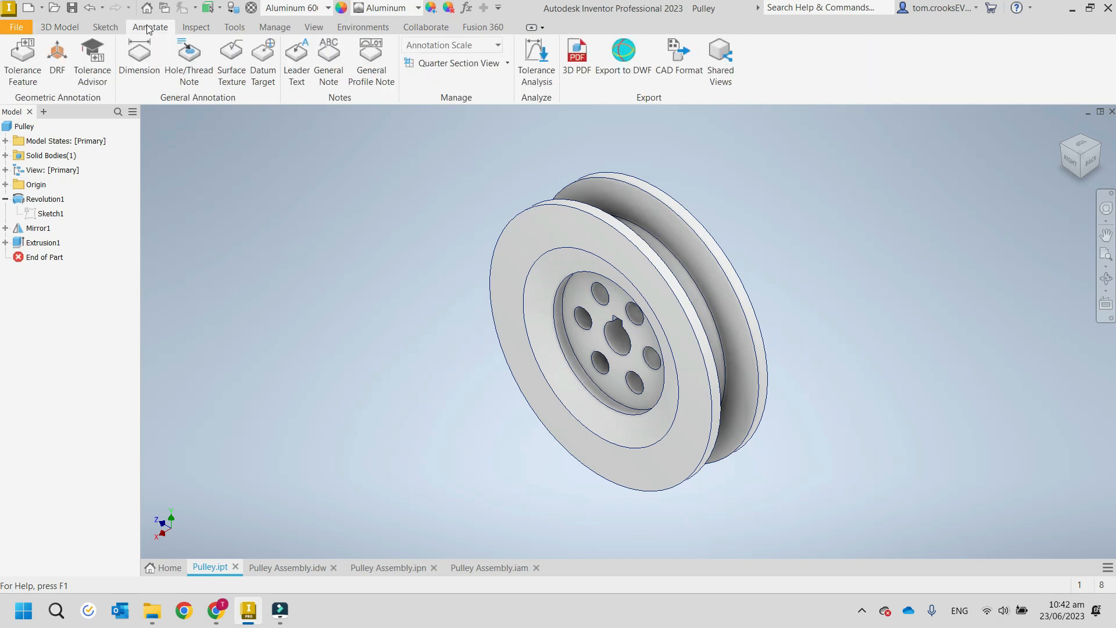
pyautogui.click(195, 28)
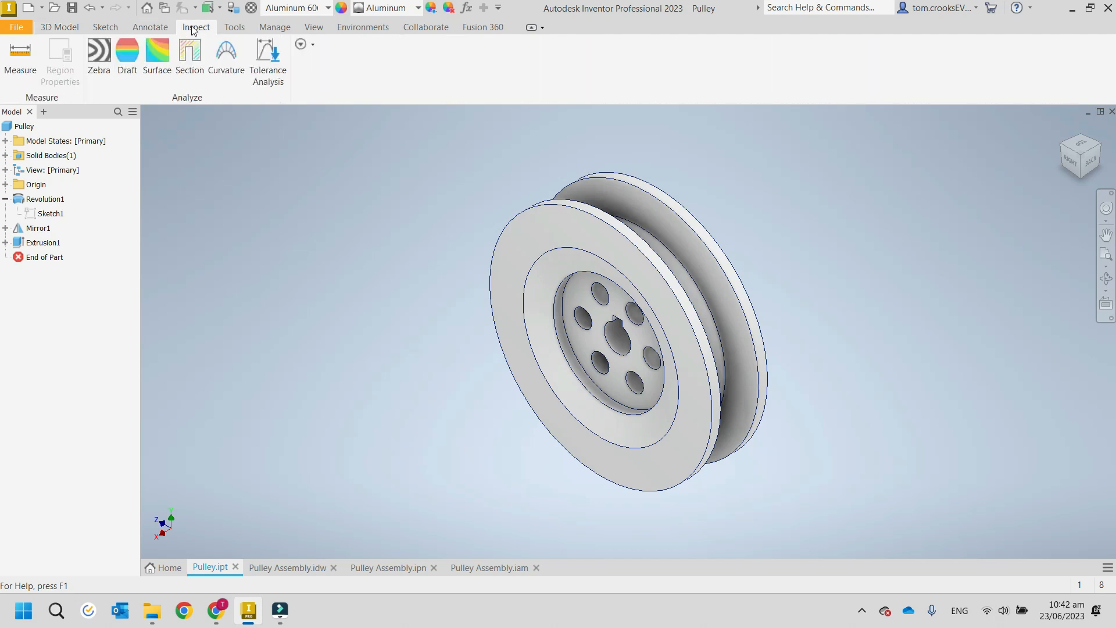
pyautogui.click(19, 56)
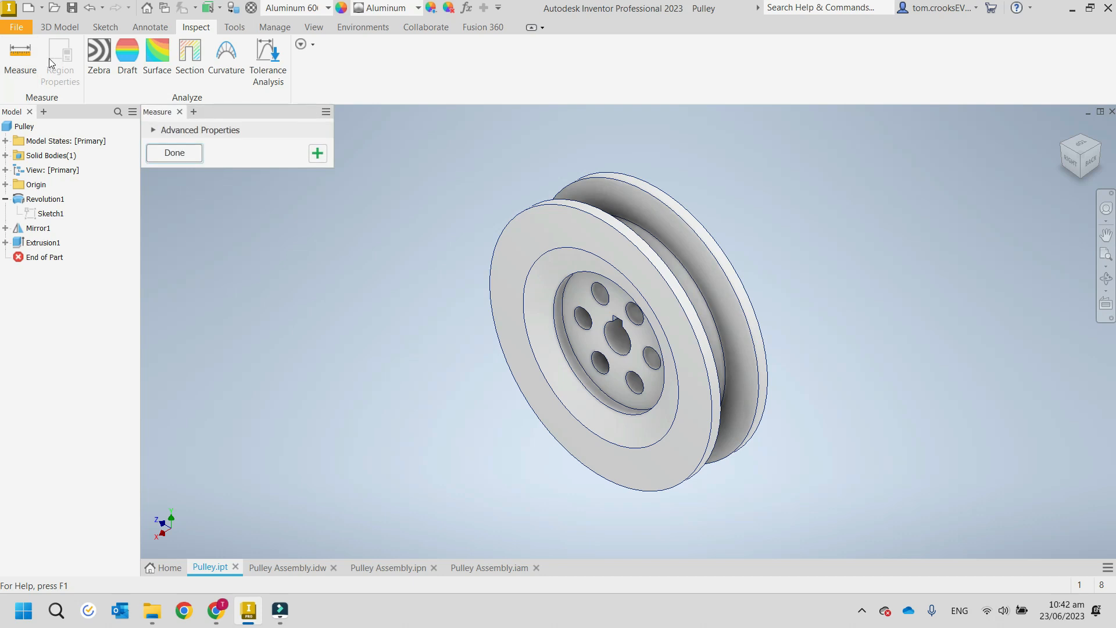
pyautogui.click(552, 256)
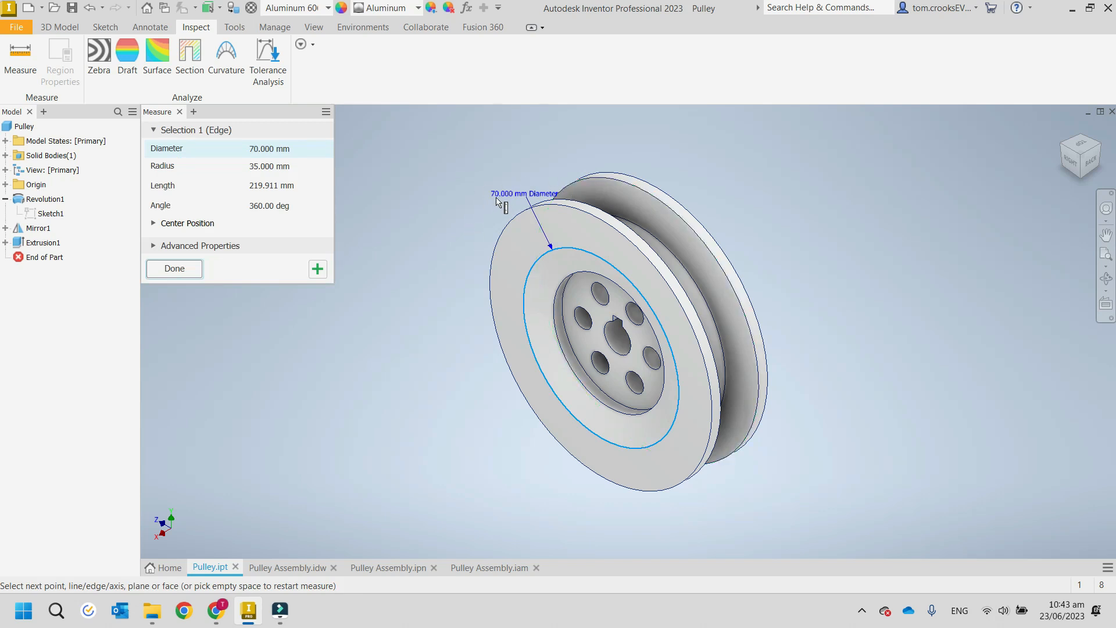
# Close the measurement and review the appearance, options and clipboard tools and the parameter, style and iLogic management commands.
pyautogui.click(179, 112)
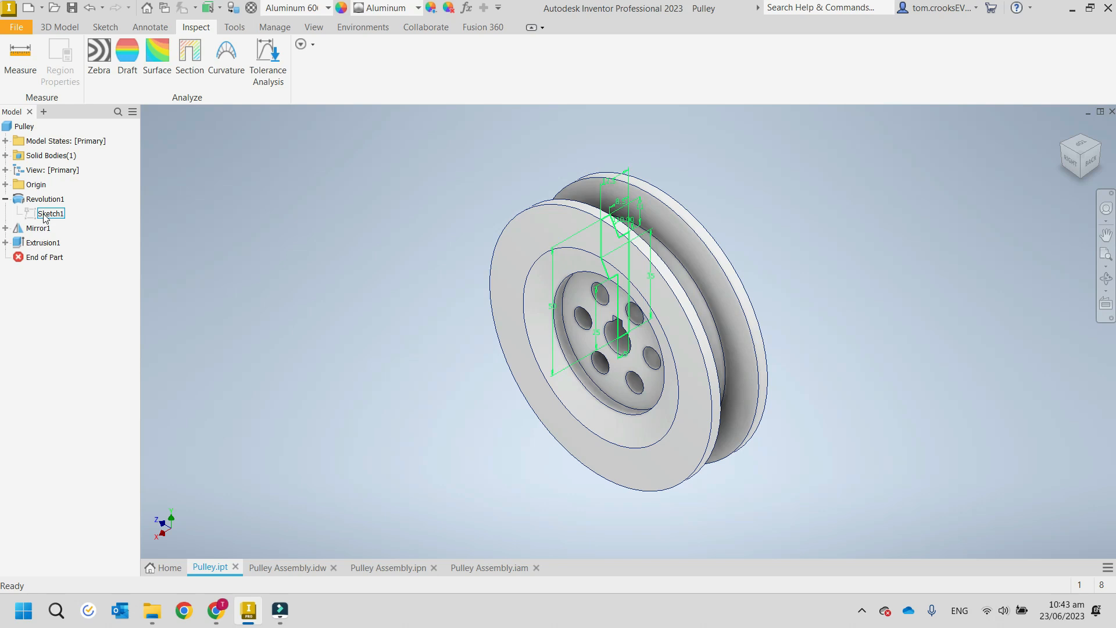
pyautogui.click(238, 29)
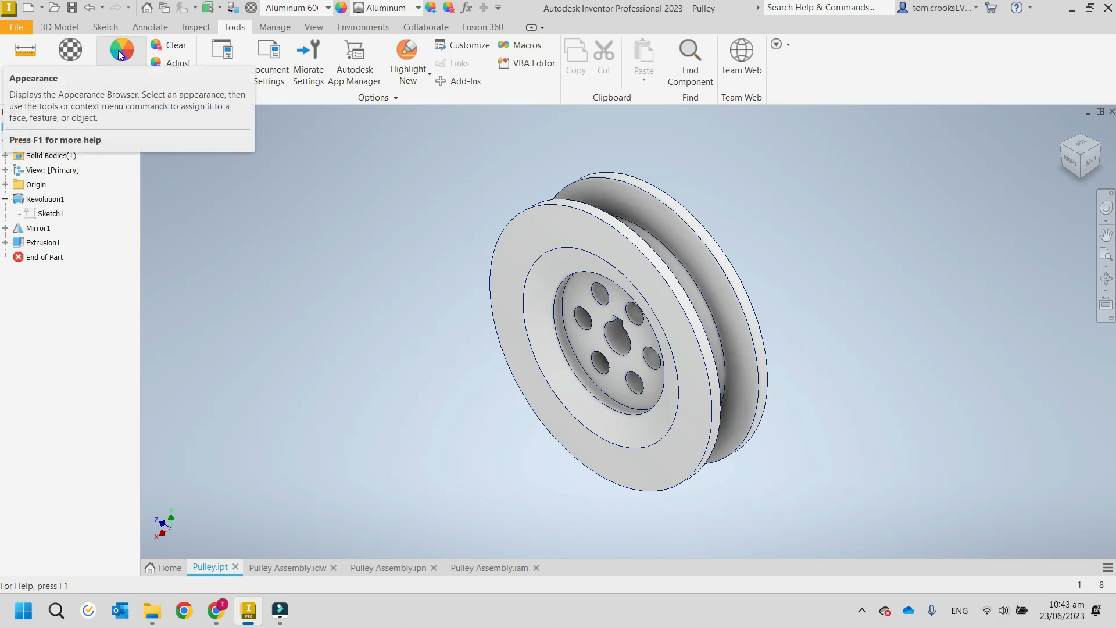
pyautogui.click(292, 26)
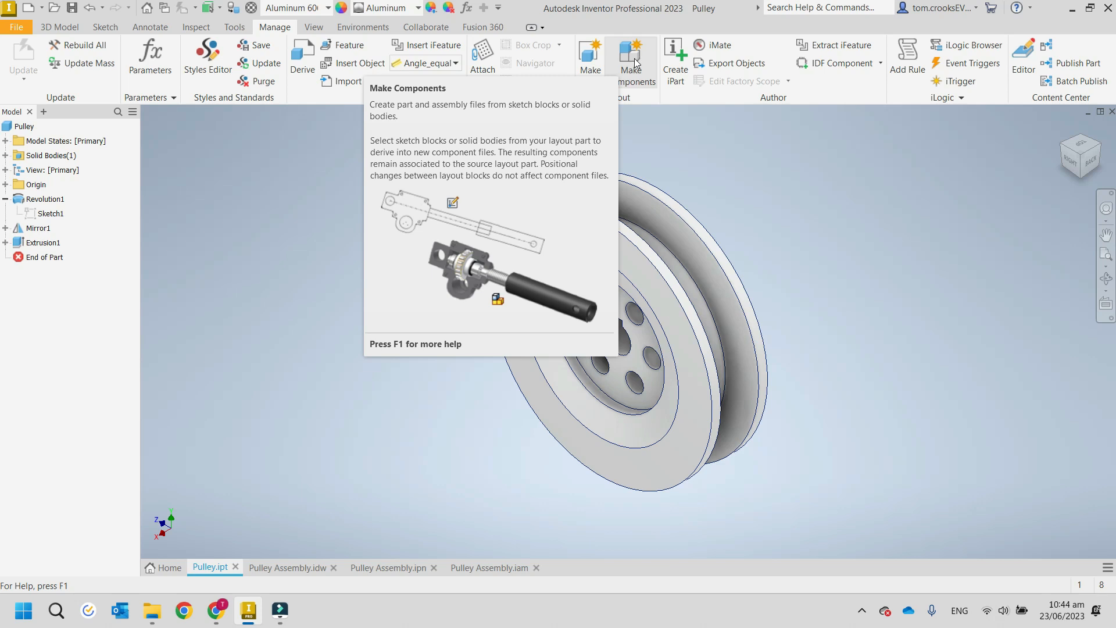
# Try the Shaded visual style on the pulley and switch back to Shaded with Edges.
pyautogui.click(314, 27)
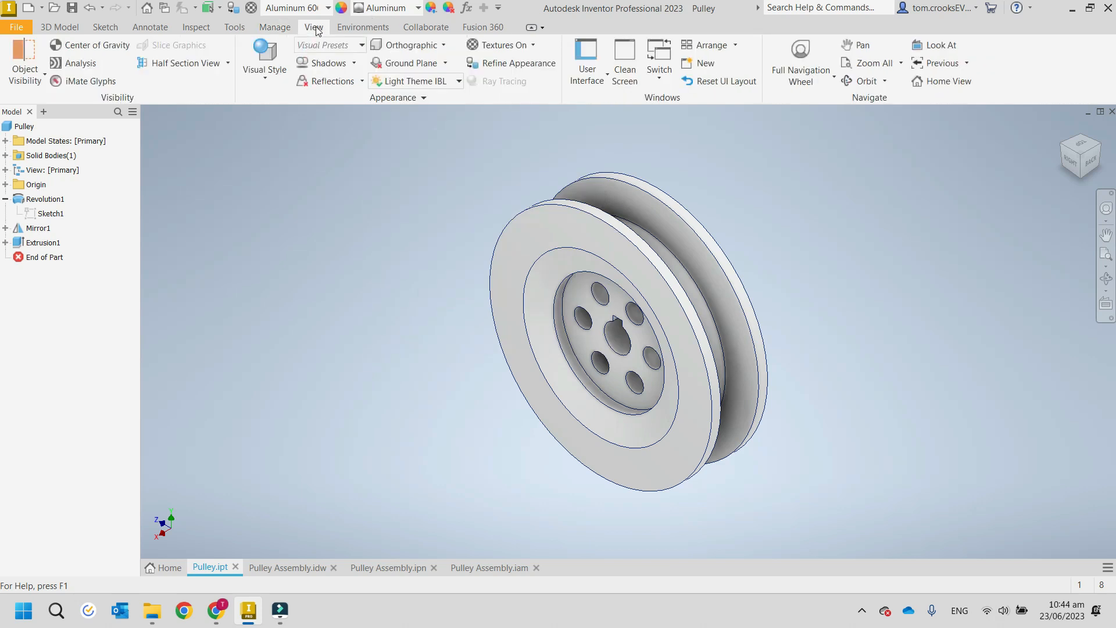
pyautogui.click(264, 78)
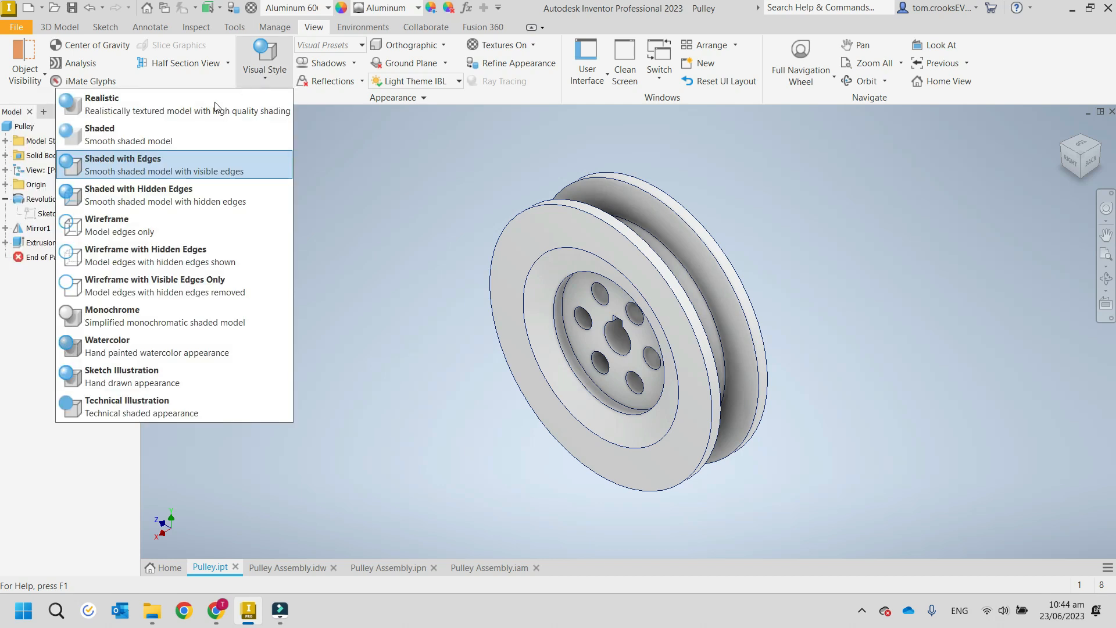
pyautogui.click(174, 134)
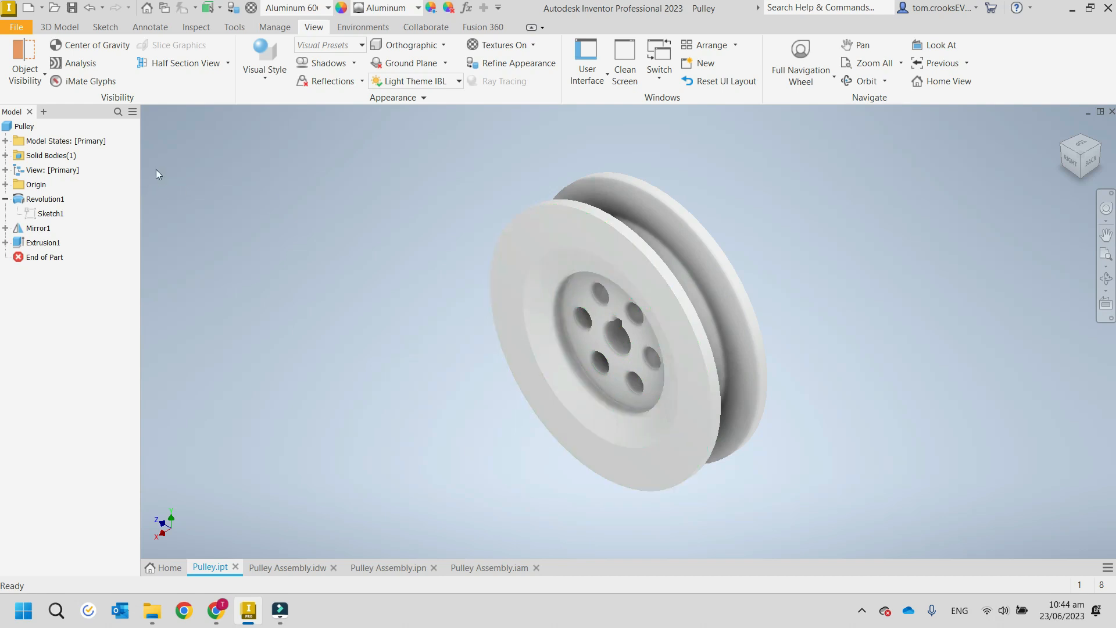
pyautogui.click(266, 77)
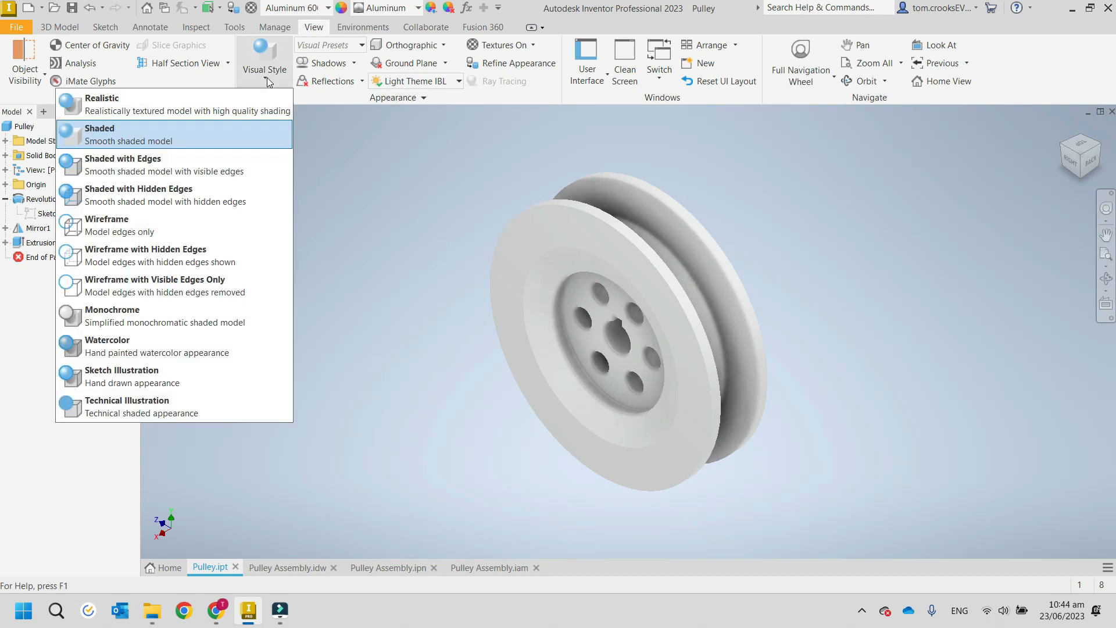
pyautogui.click(186, 165)
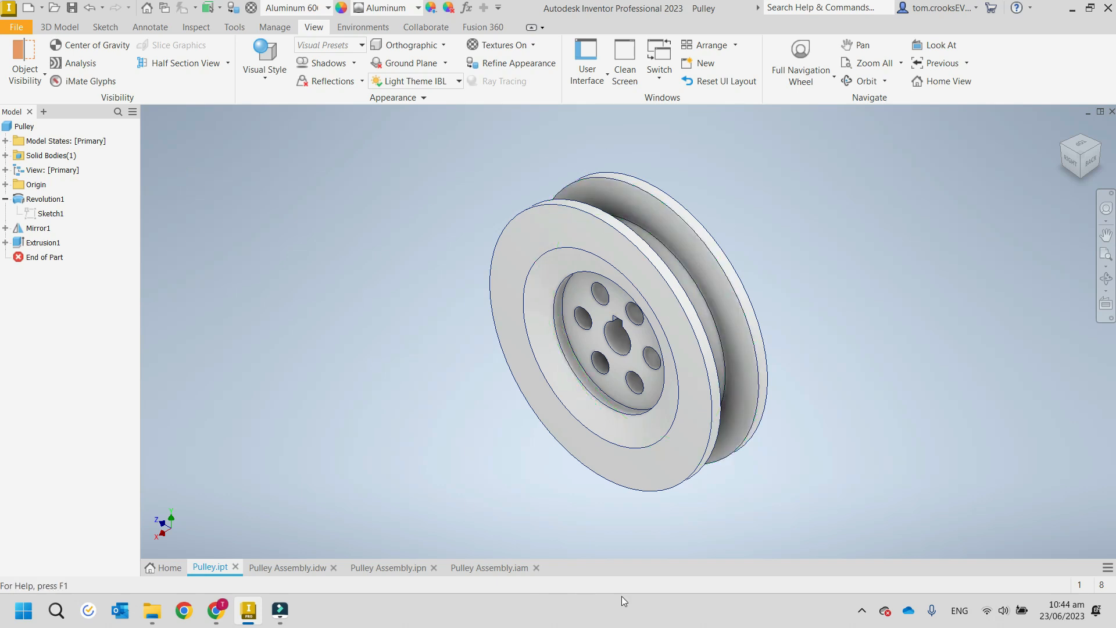
# Try the Wireframe with Hidden Edges visual style on the pulley and restore Shaded with Edges.
pyautogui.click(262, 81)
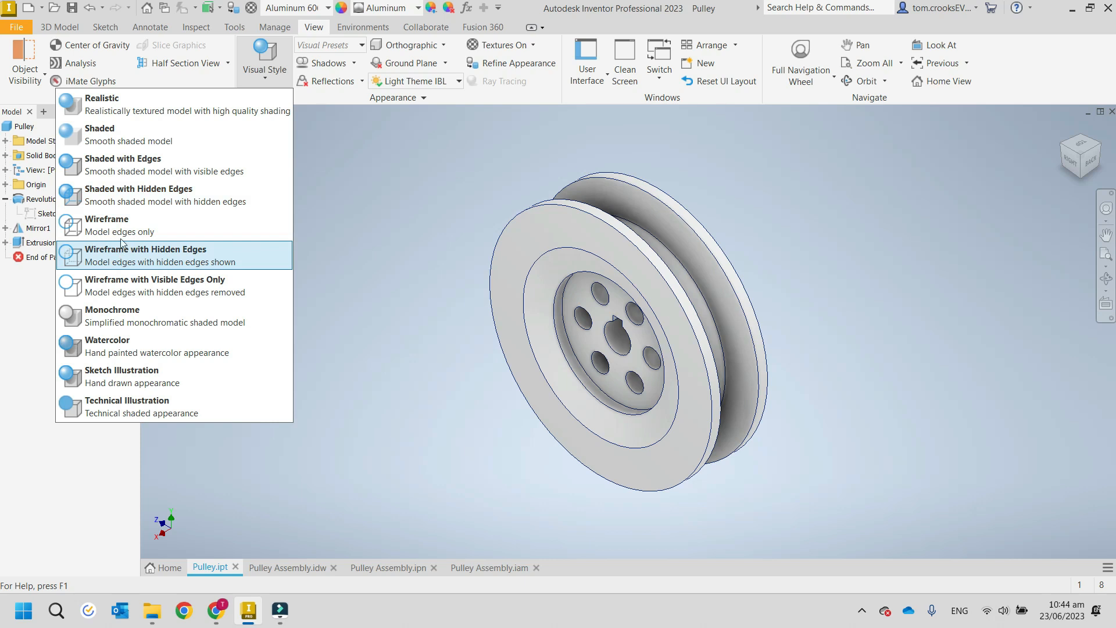
pyautogui.click(127, 263)
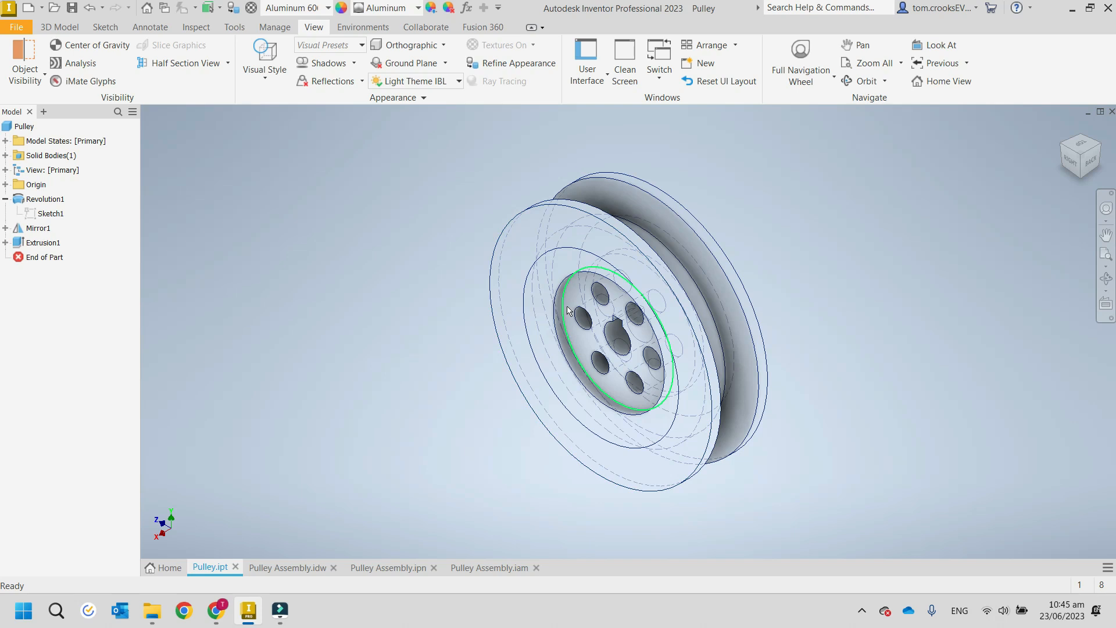
pyautogui.moveTo(585, 328)
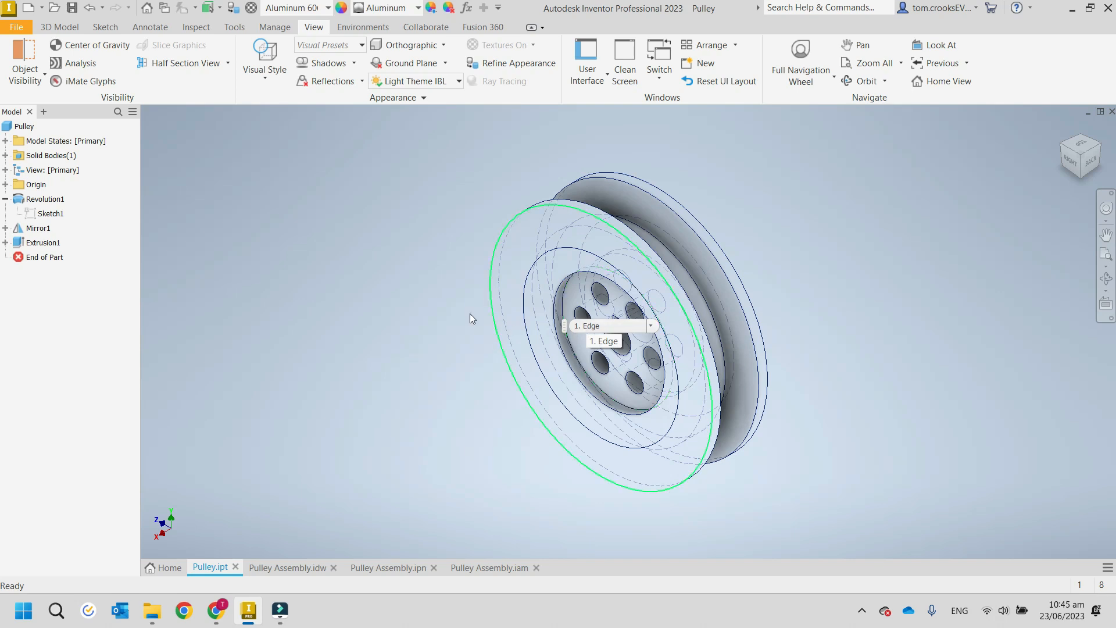
pyautogui.click(270, 81)
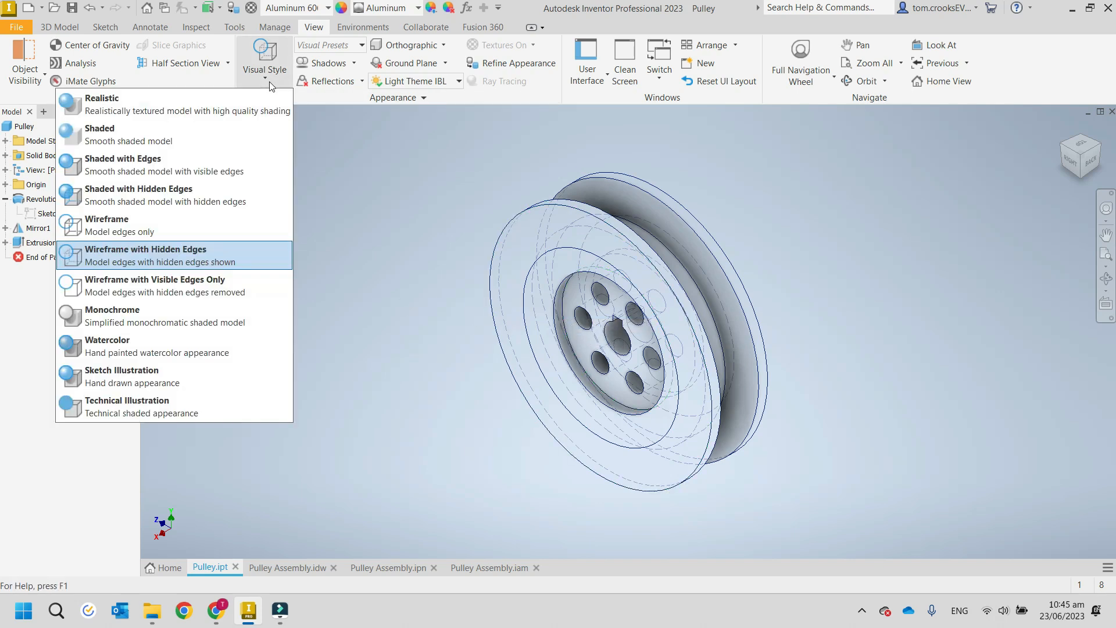
pyautogui.click(162, 159)
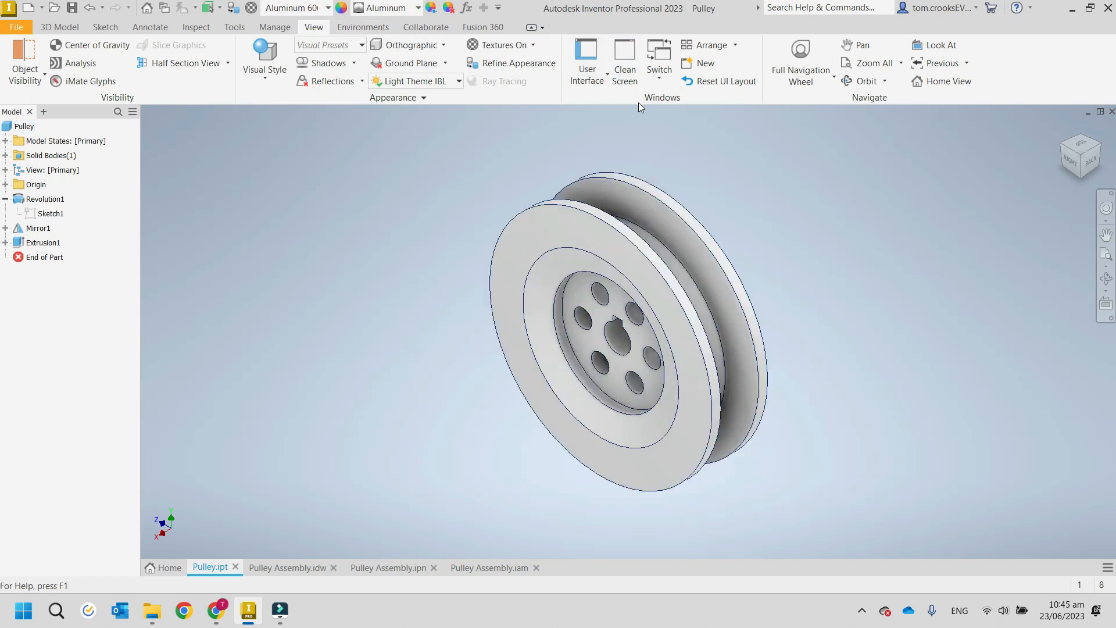
# Review the user interface display options and the environment, collaboration and Fusion 360 commands.
pyautogui.click(589, 84)
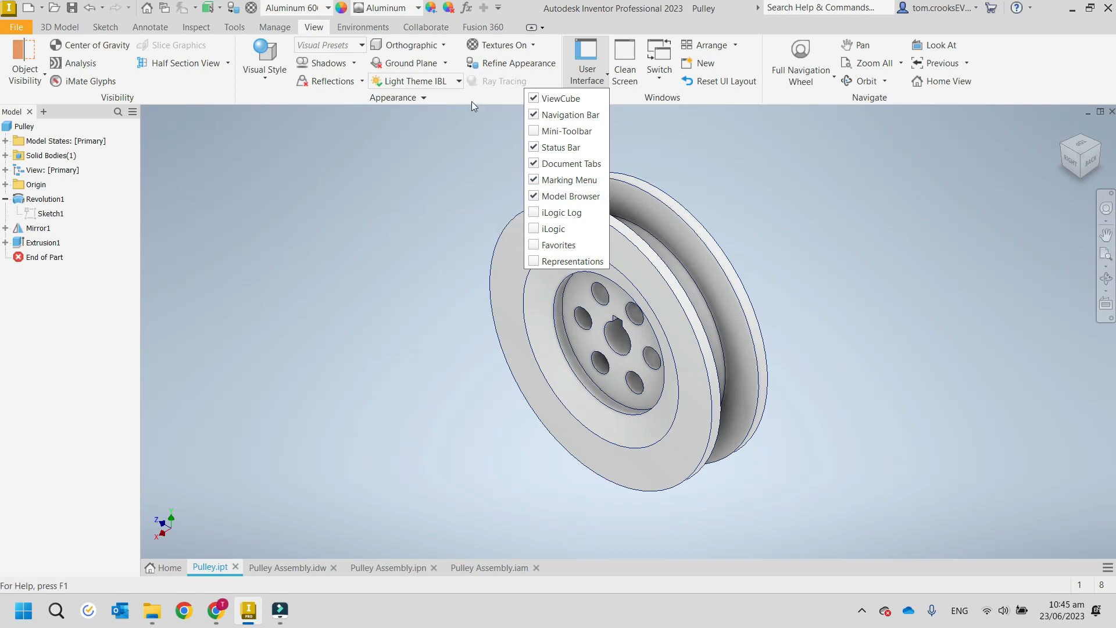
pyautogui.click(407, 97)
pyautogui.click(368, 32)
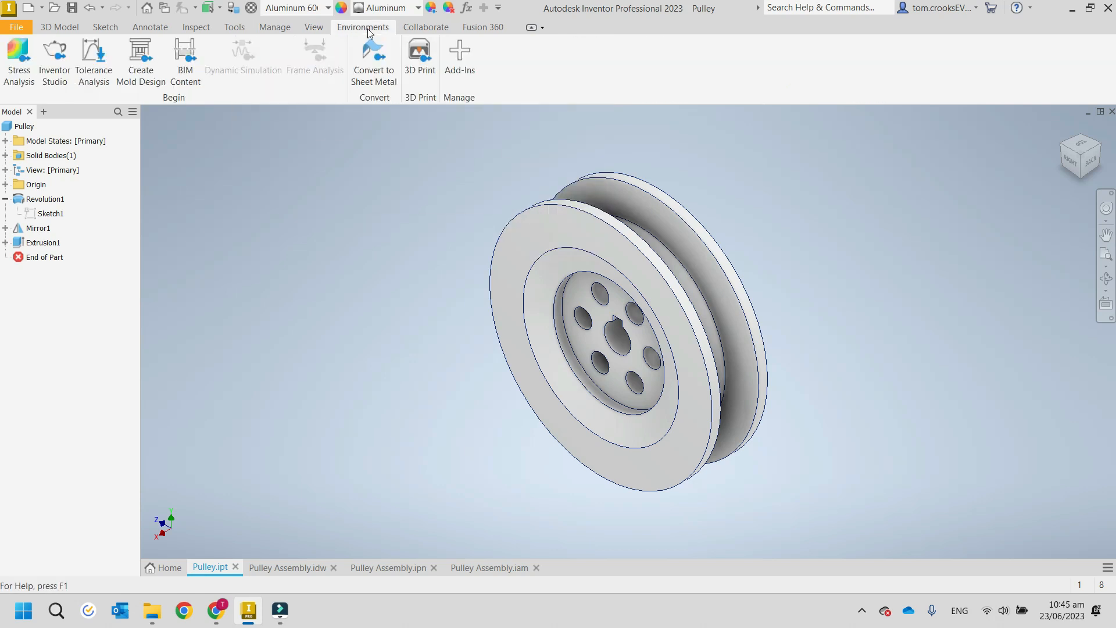
pyautogui.click(424, 29)
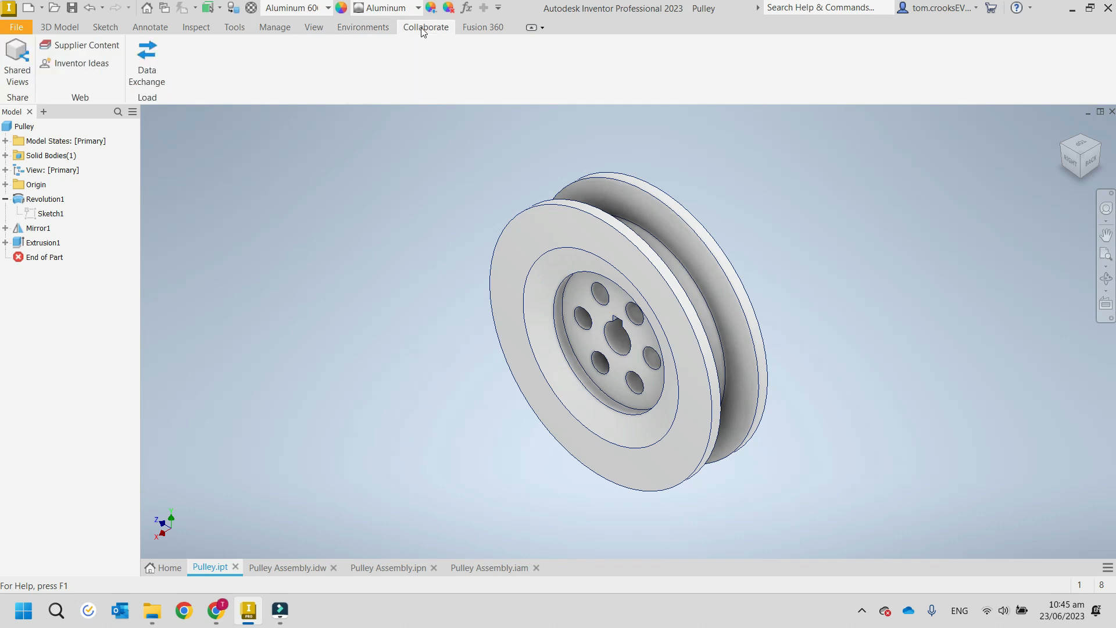
pyautogui.click(481, 27)
pyautogui.click(440, 28)
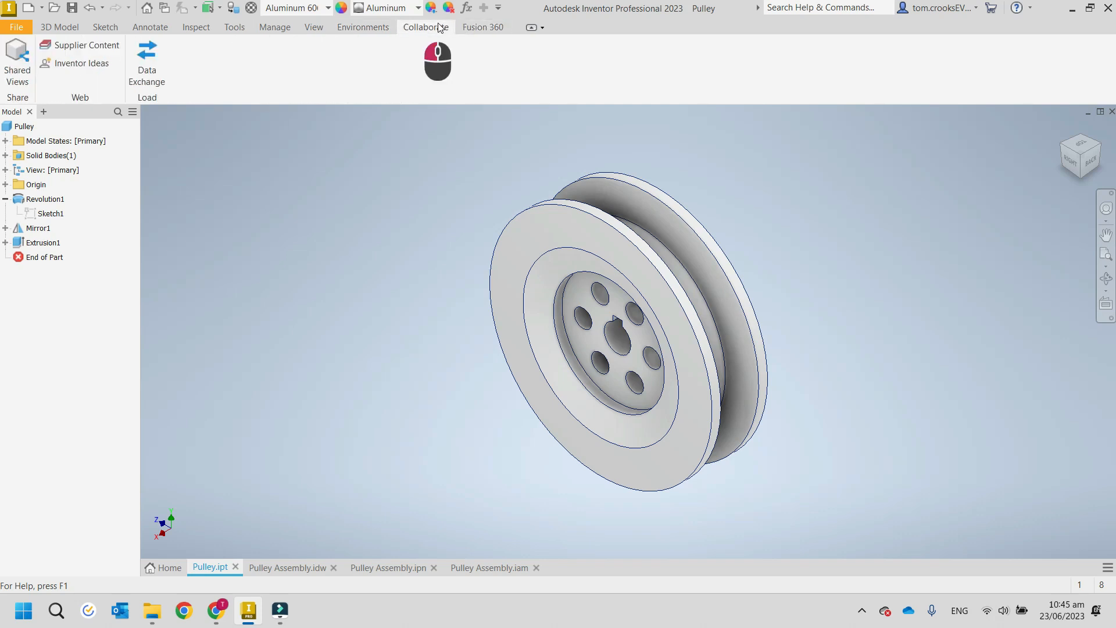
pyautogui.click(375, 28)
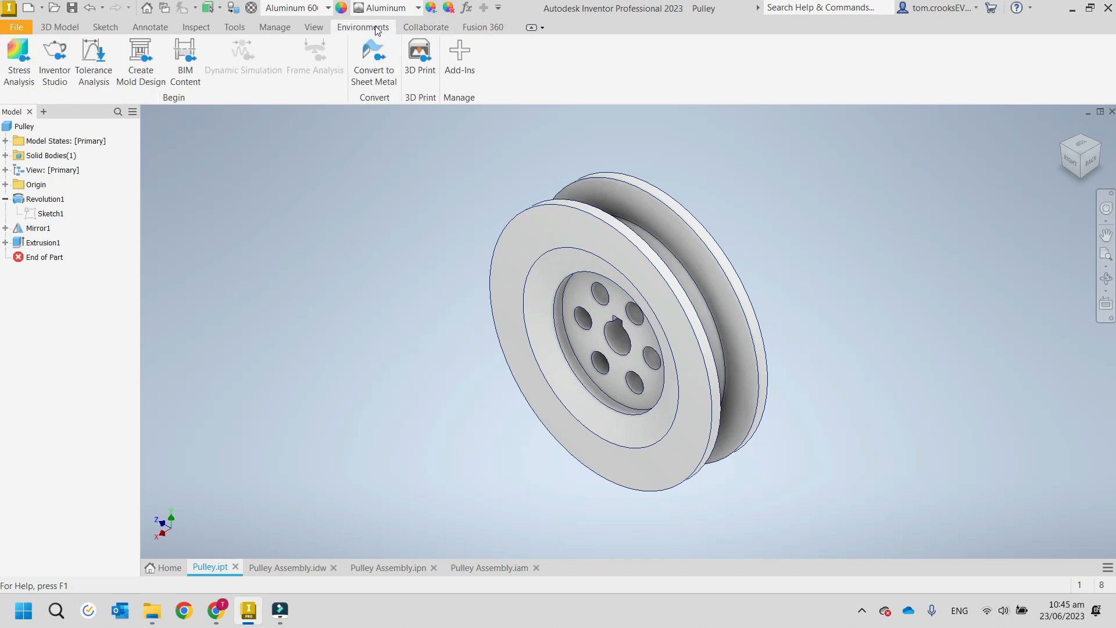
pyautogui.click(314, 28)
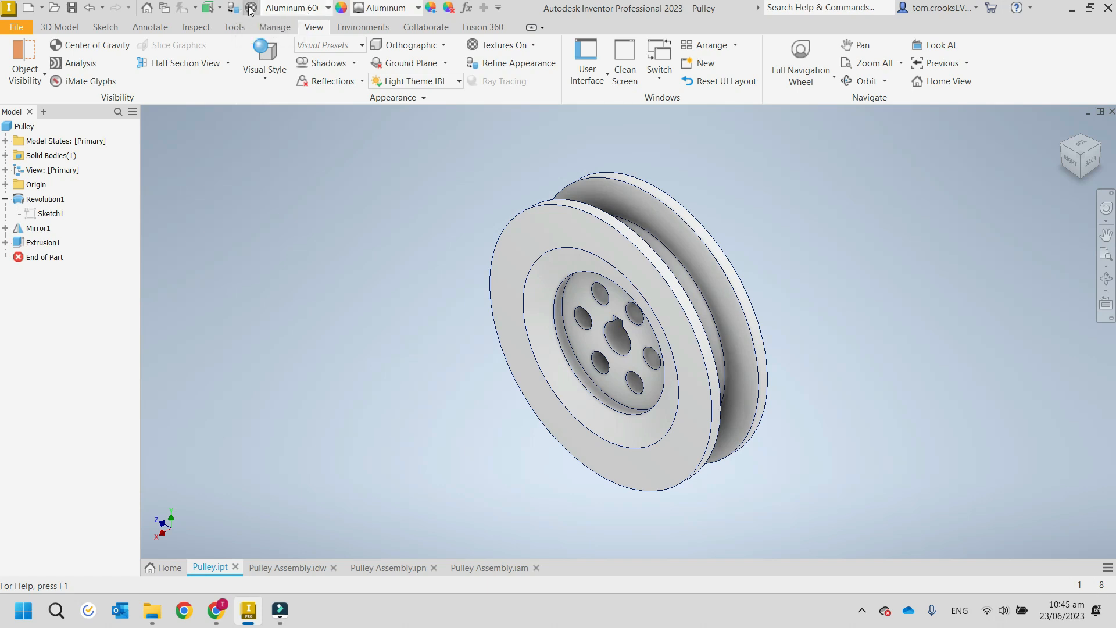
# Browse the Inventor Material Library's materials available for the pulley and dismiss the list.
pyautogui.click(329, 11)
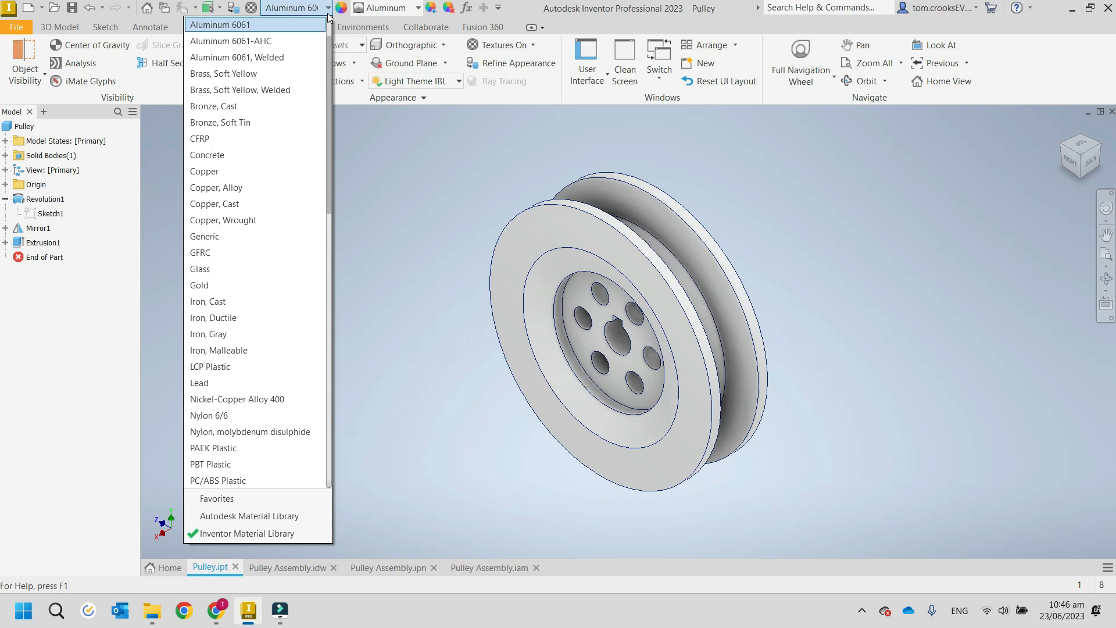
pyautogui.scroll(1, 272, 391)
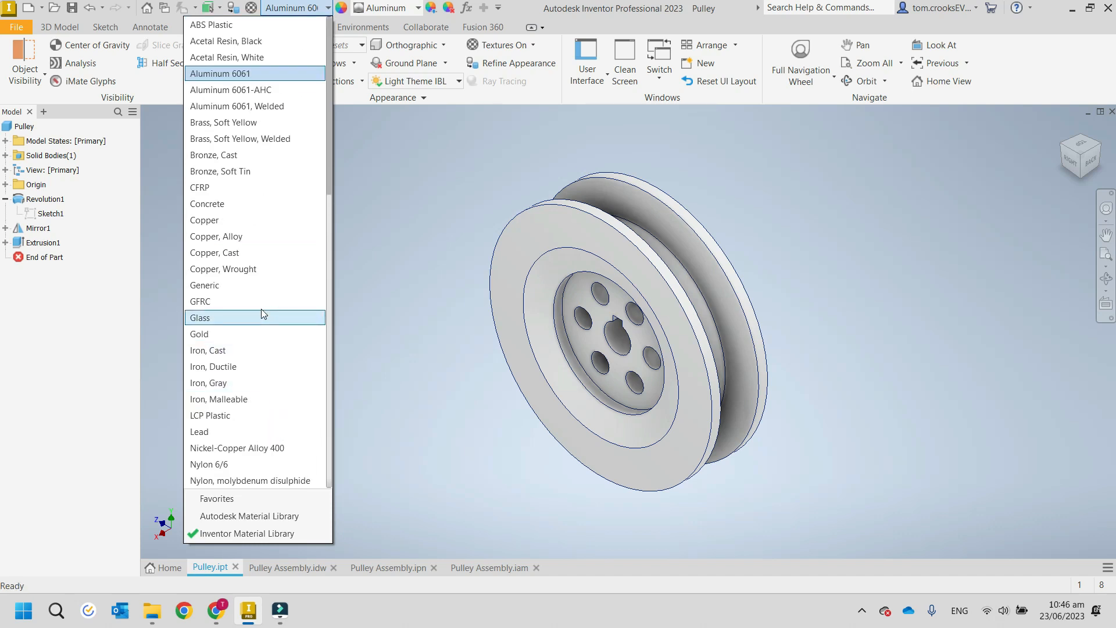
pyautogui.scroll(-15, 260, 308)
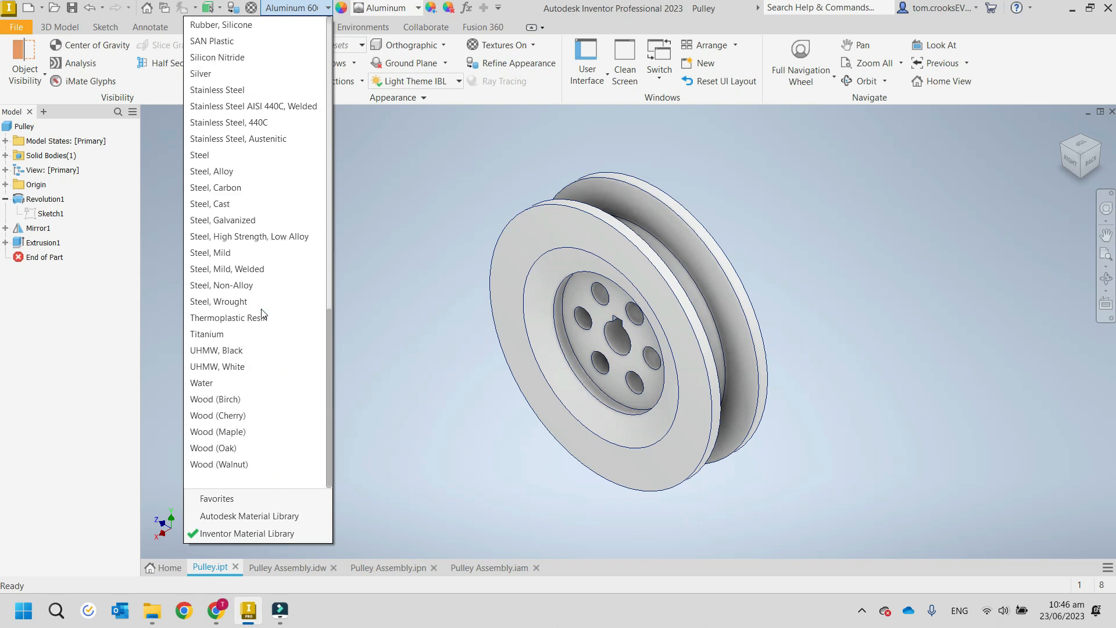
pyautogui.scroll(4, 261, 325)
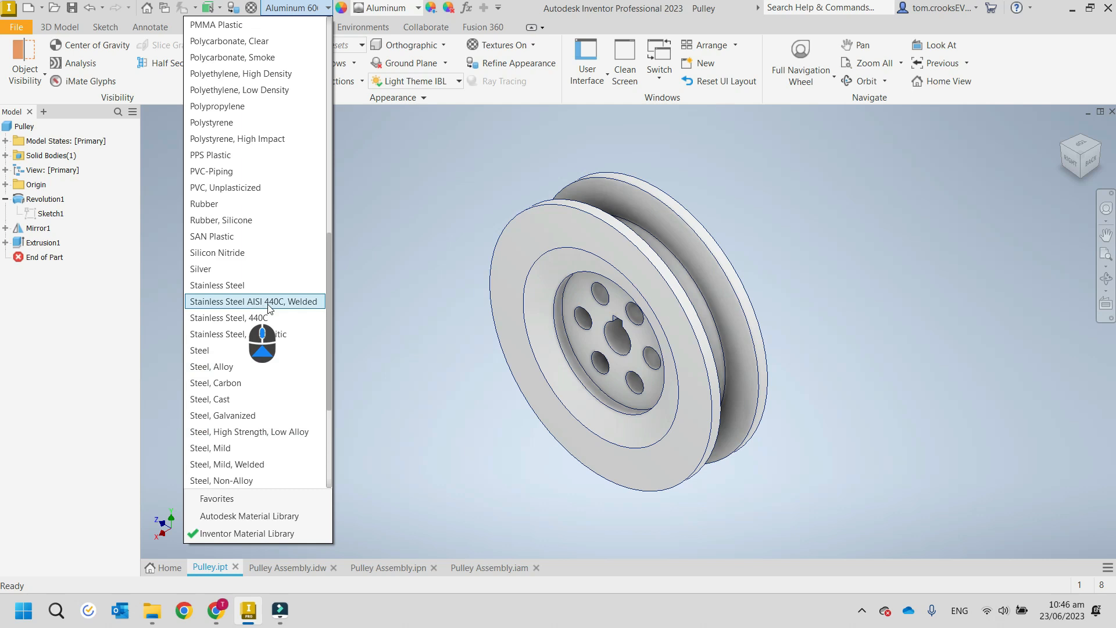
pyautogui.click(362, 273)
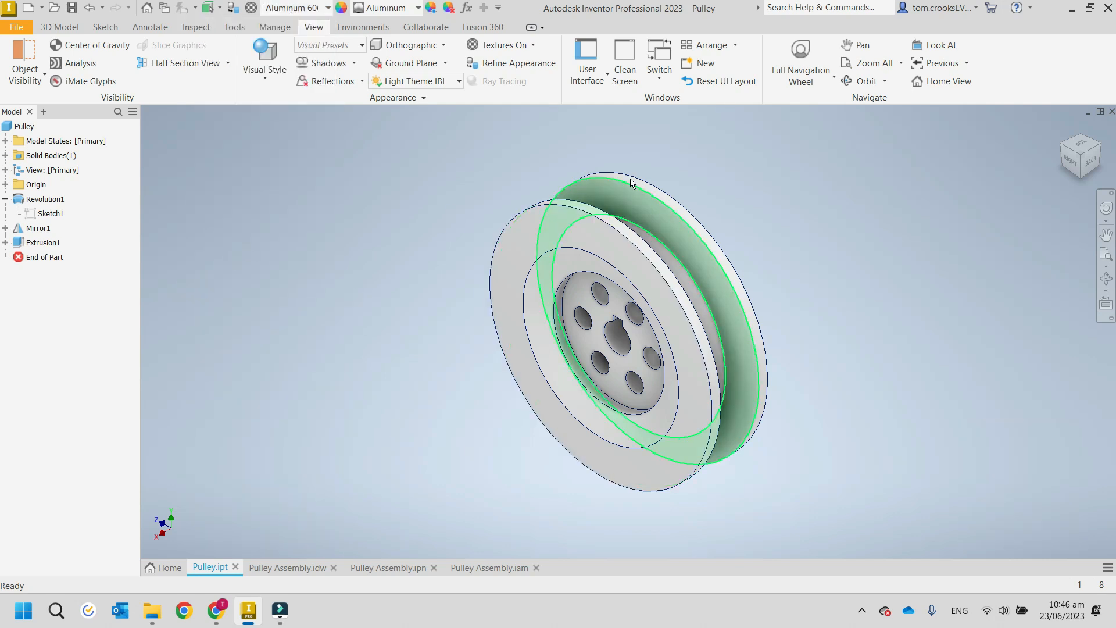
# View the pulley from the right, front, top, a top edge and a corner, and return to the home view.
pyautogui.click(1069, 159)
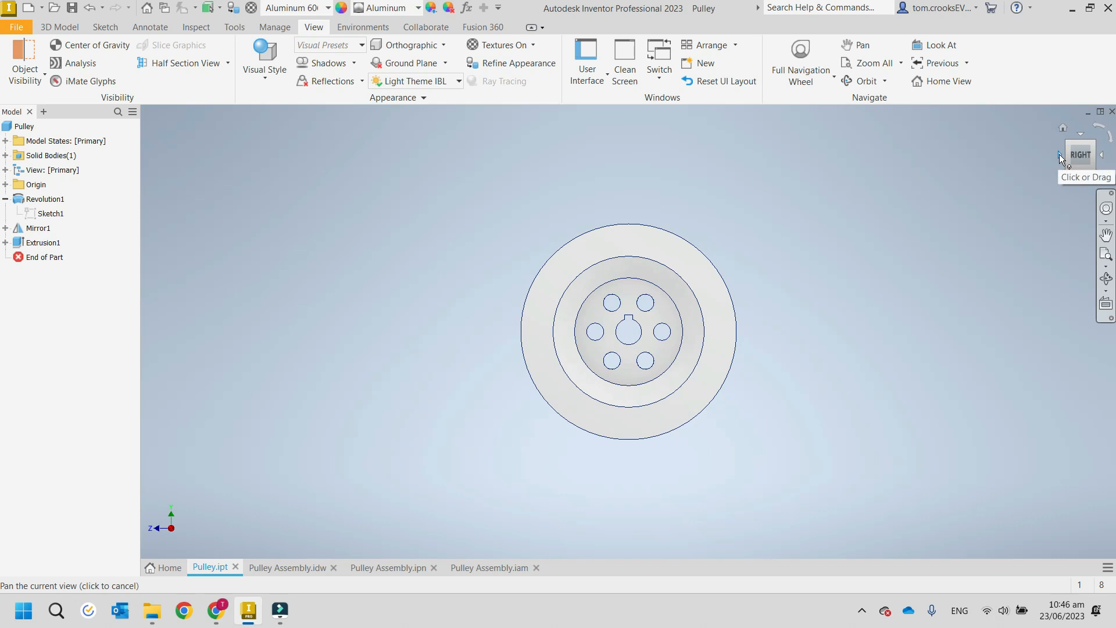
pyautogui.click(1059, 154)
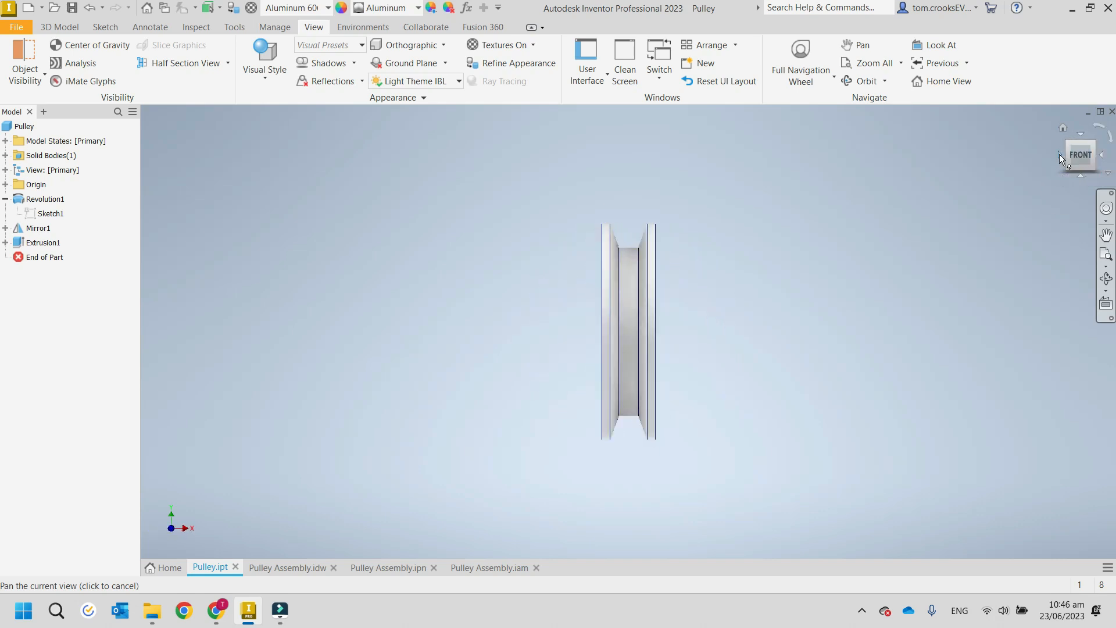
pyautogui.click(1080, 132)
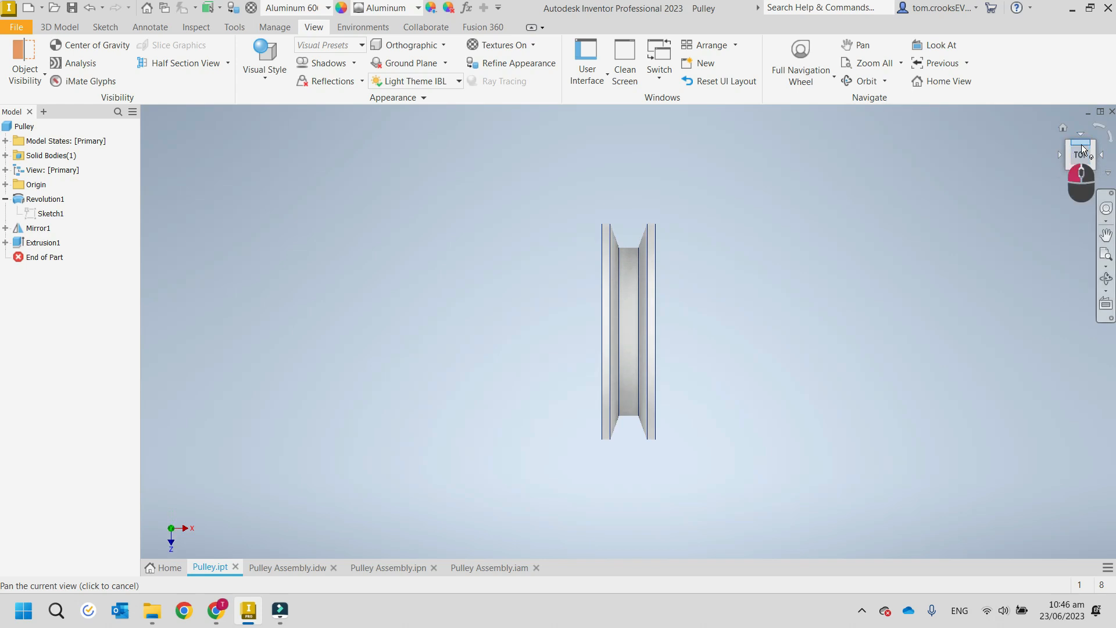
pyautogui.click(1081, 144)
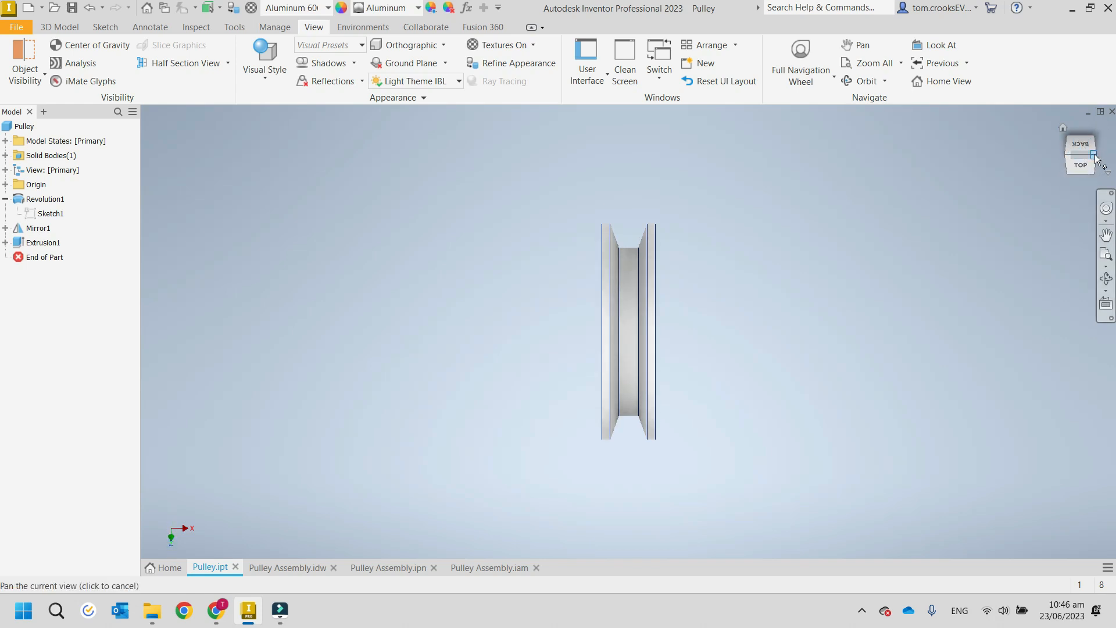
pyautogui.click(1093, 156)
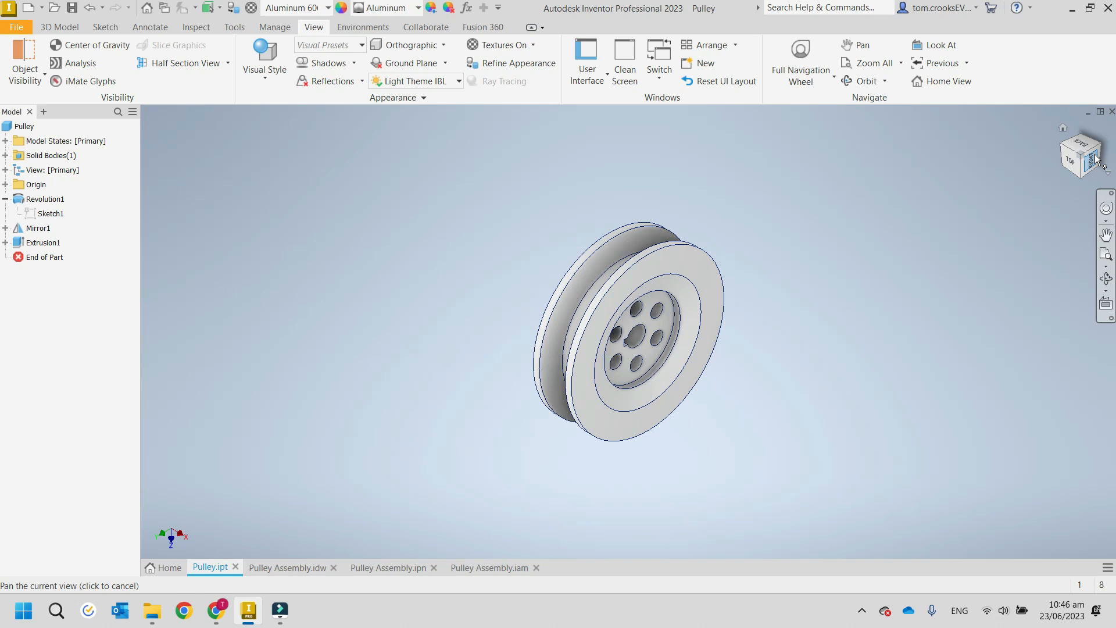
pyautogui.click(1064, 129)
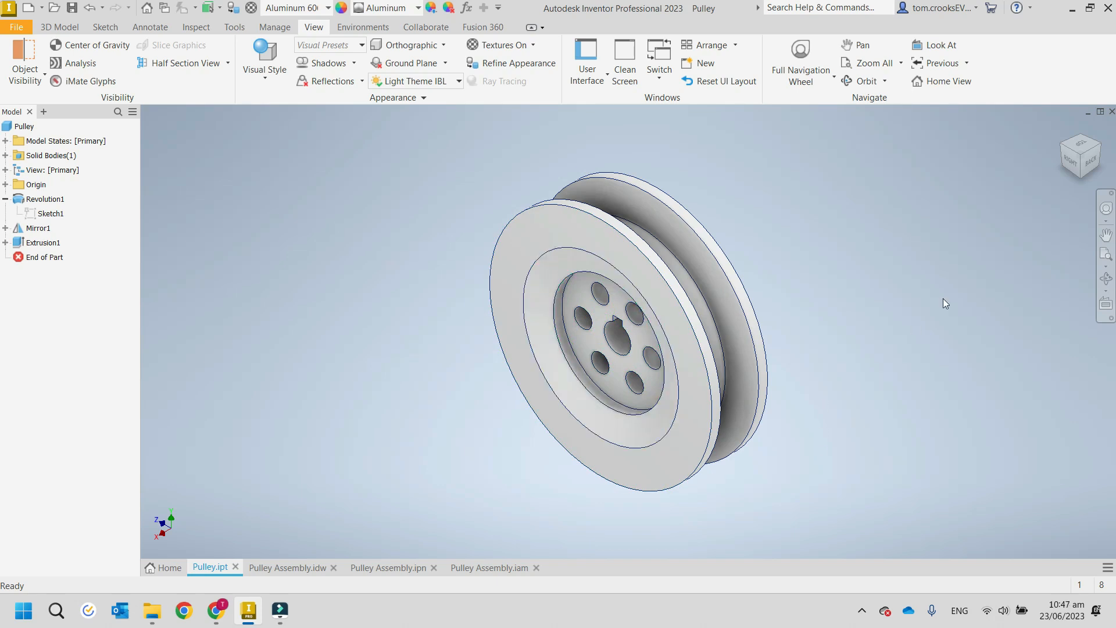
# Orient the pulley to the corner view between its right, back and bottom sides, and set it as the home view with Fit to View.
pyautogui.click(1078, 174)
pyautogui.click(1082, 172)
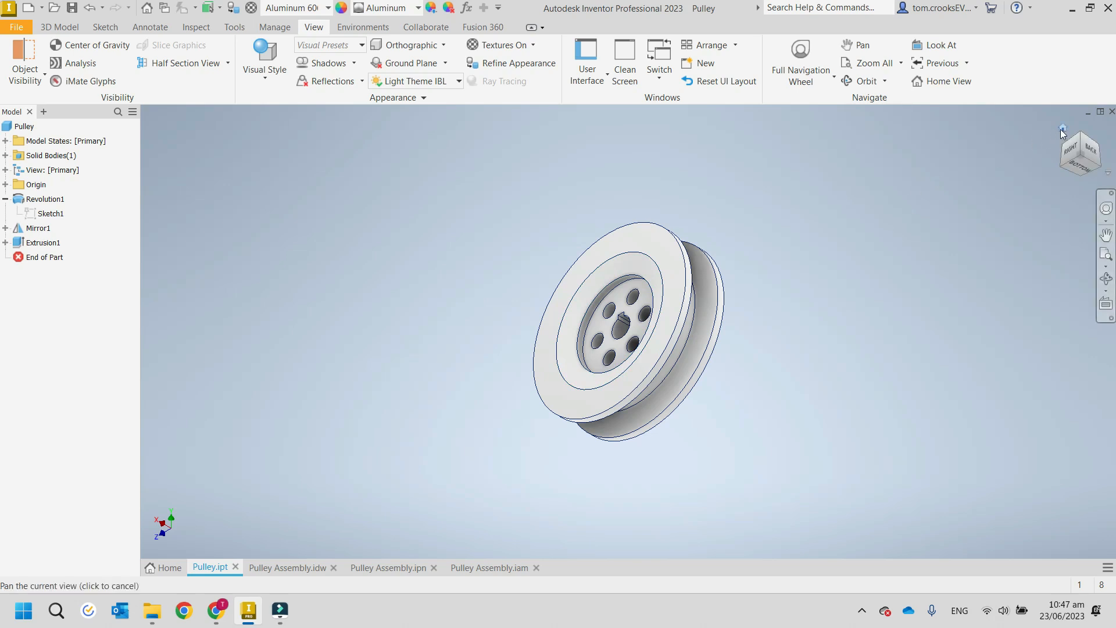
pyautogui.rightClick(1062, 131)
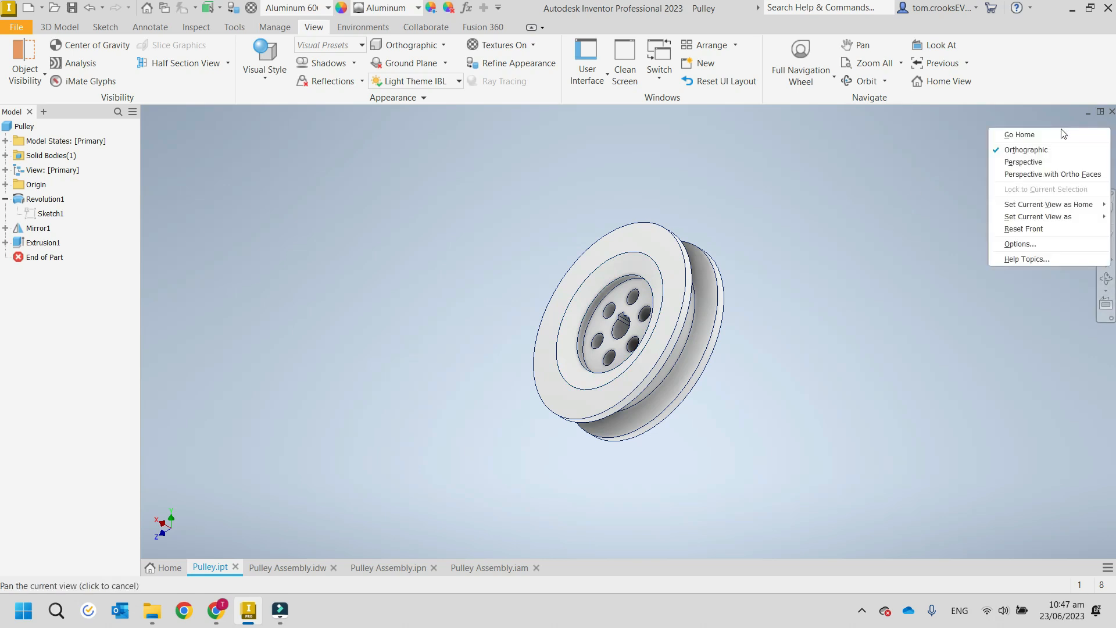
pyautogui.moveTo(1011, 219)
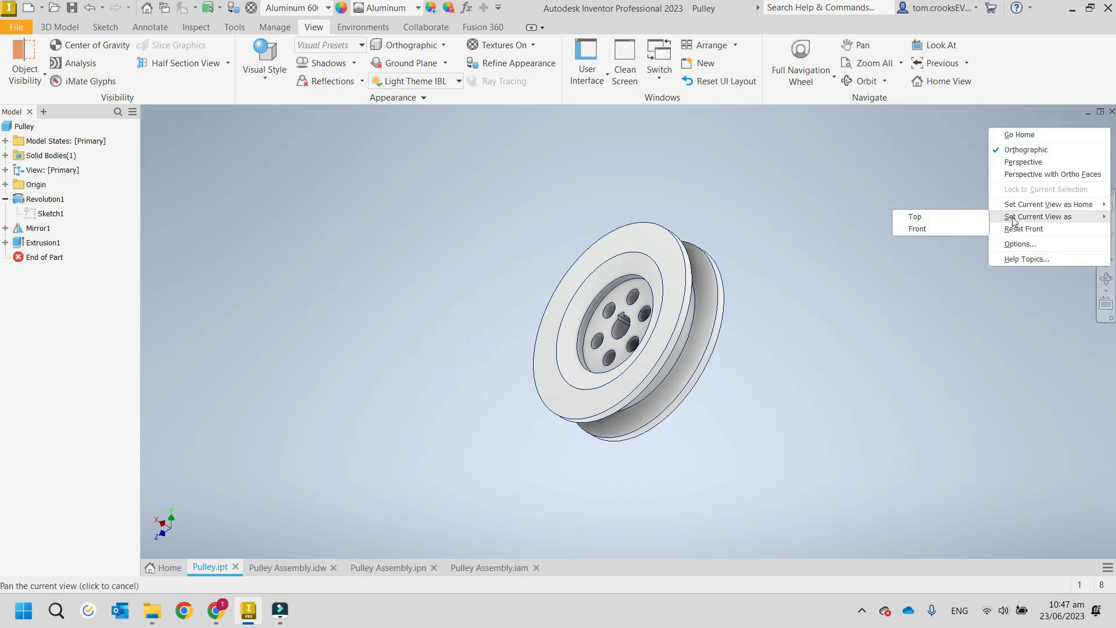
pyautogui.moveTo(1017, 211)
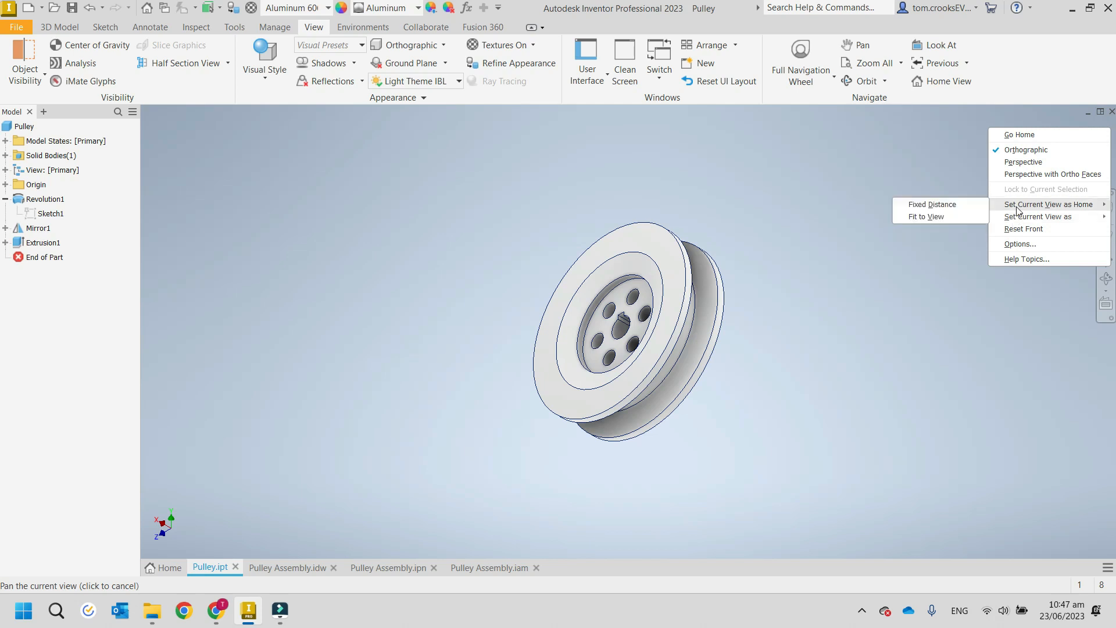
pyautogui.click(922, 217)
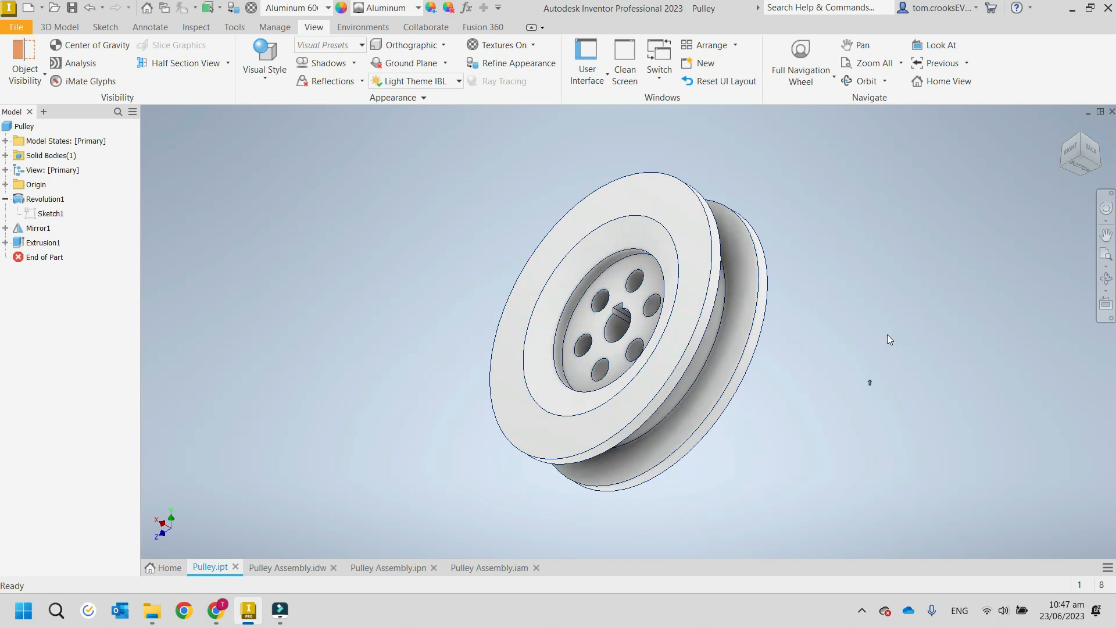
# Orbit the pulley to inspect it from several angles, restore the home view, and look at its right and front faces.
pyautogui.keyDown('shift'); pyautogui.moveTo(887, 337); pyautogui.dragTo(620, 340, button='middle'); pyautogui.keyUp('shift')
pyautogui.keyDown('shift'); pyautogui.moveTo(863, 319); pyautogui.dragTo(724, 446, button='middle'); pyautogui.keyUp('shift')
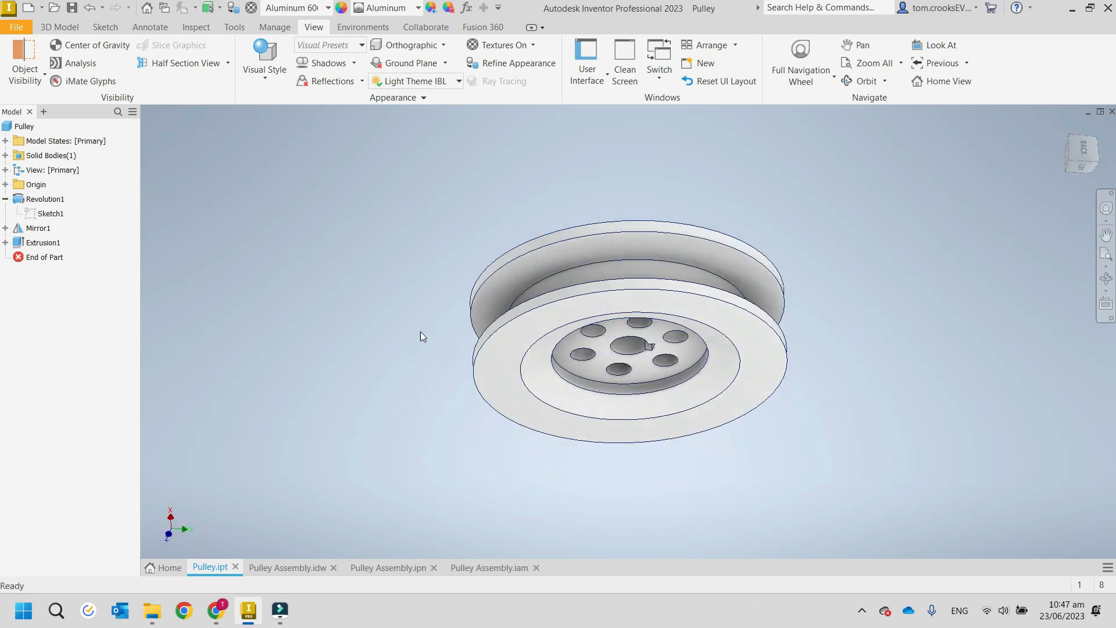
pyautogui.keyDown('shift'); pyautogui.moveTo(894, 277); pyautogui.dragTo(912, 298, button='middle'); pyautogui.keyUp('shift')
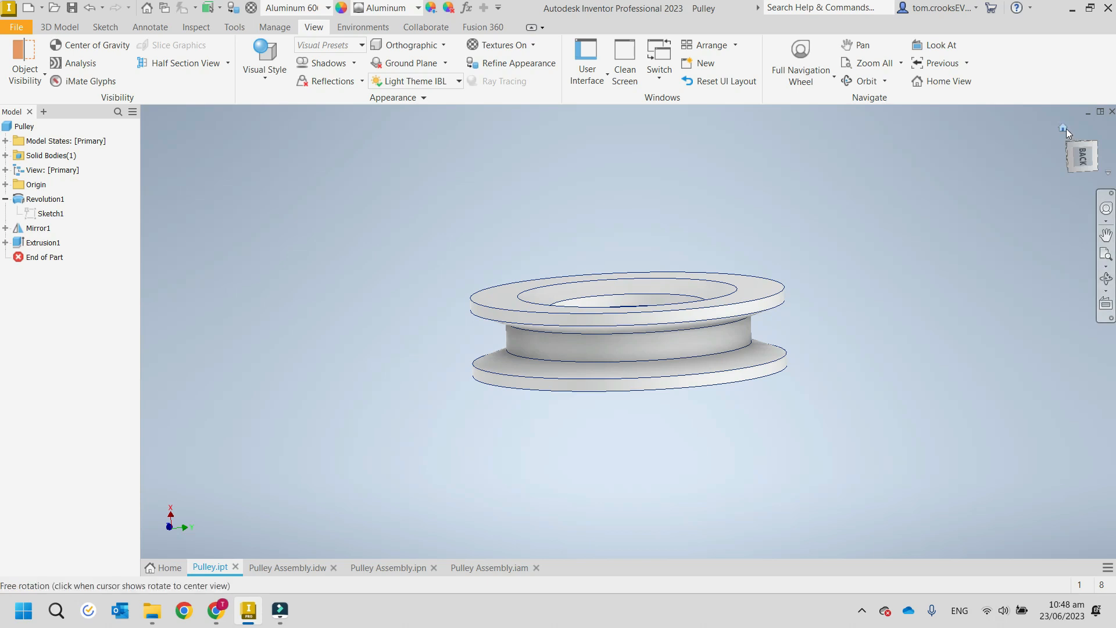
pyautogui.click(1063, 129)
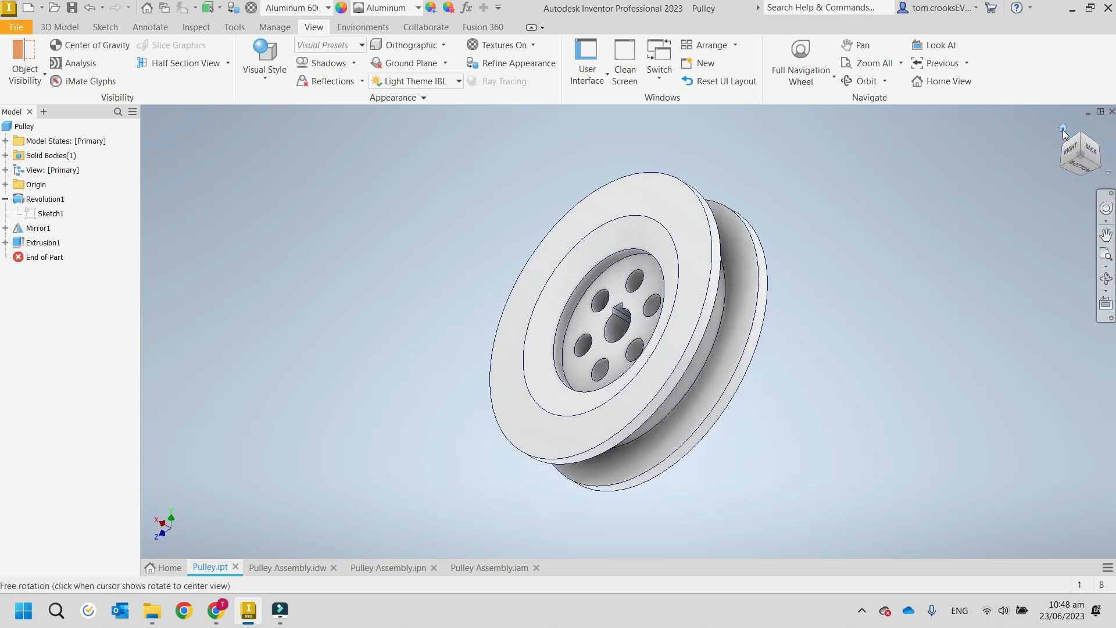
pyautogui.click(1071, 151)
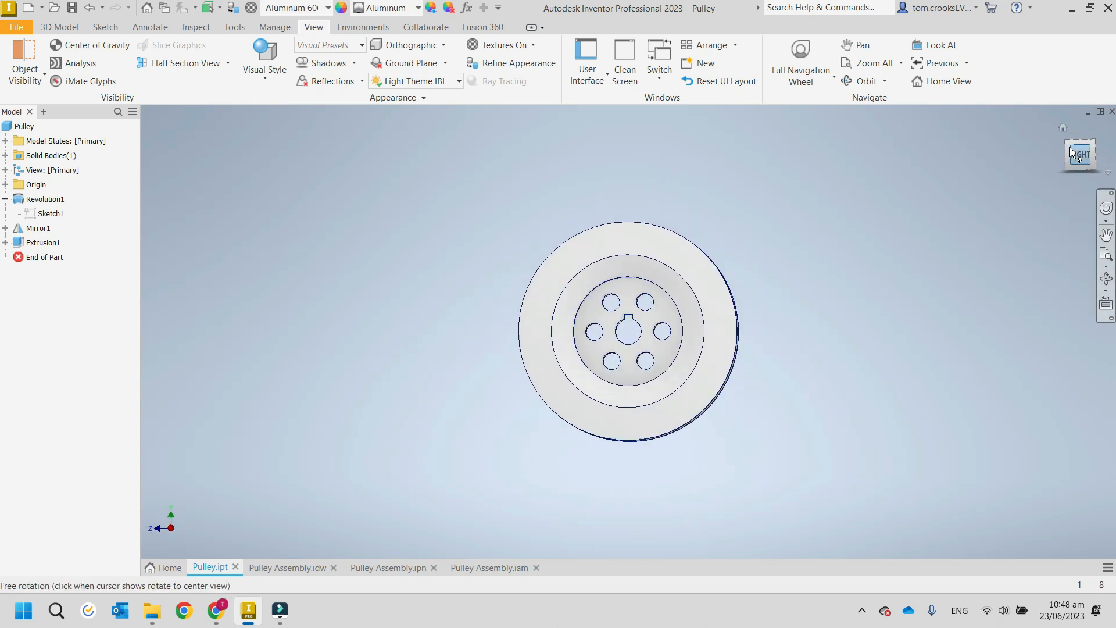
pyautogui.click(1061, 153)
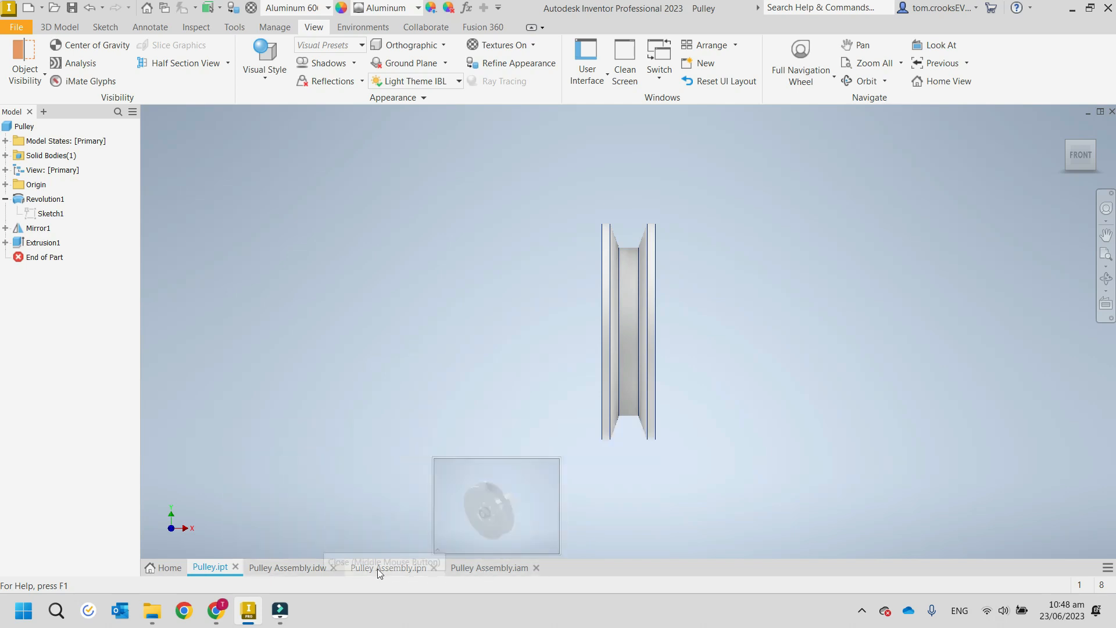
# View the home page's recent files as a list and as tiles, and return to the Pulley.ipt part.
pyautogui.click(162, 566)
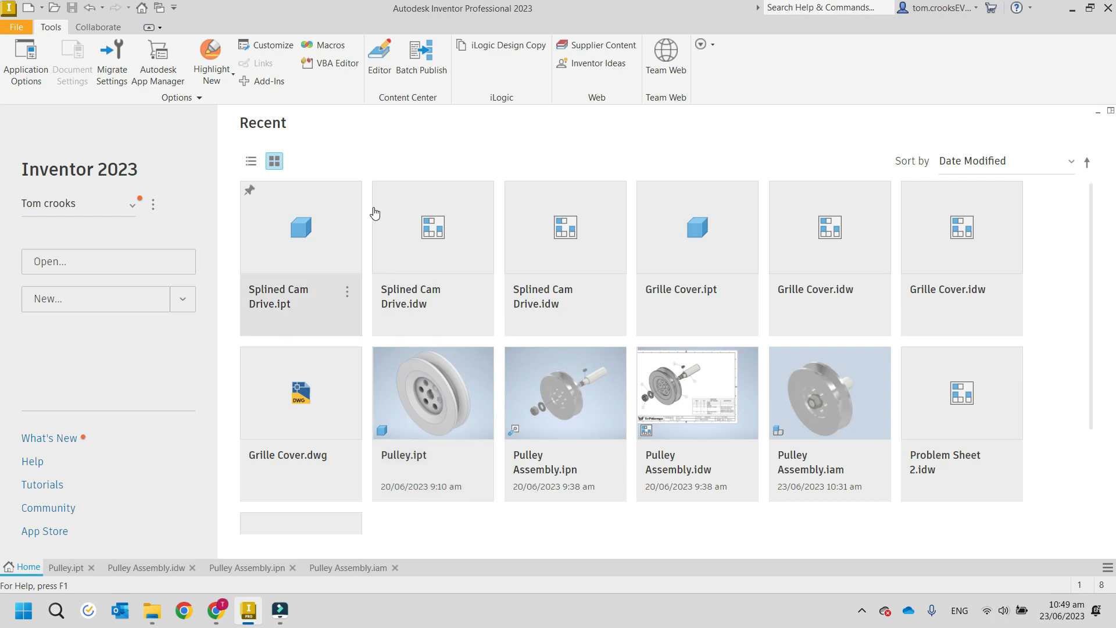
pyautogui.click(251, 168)
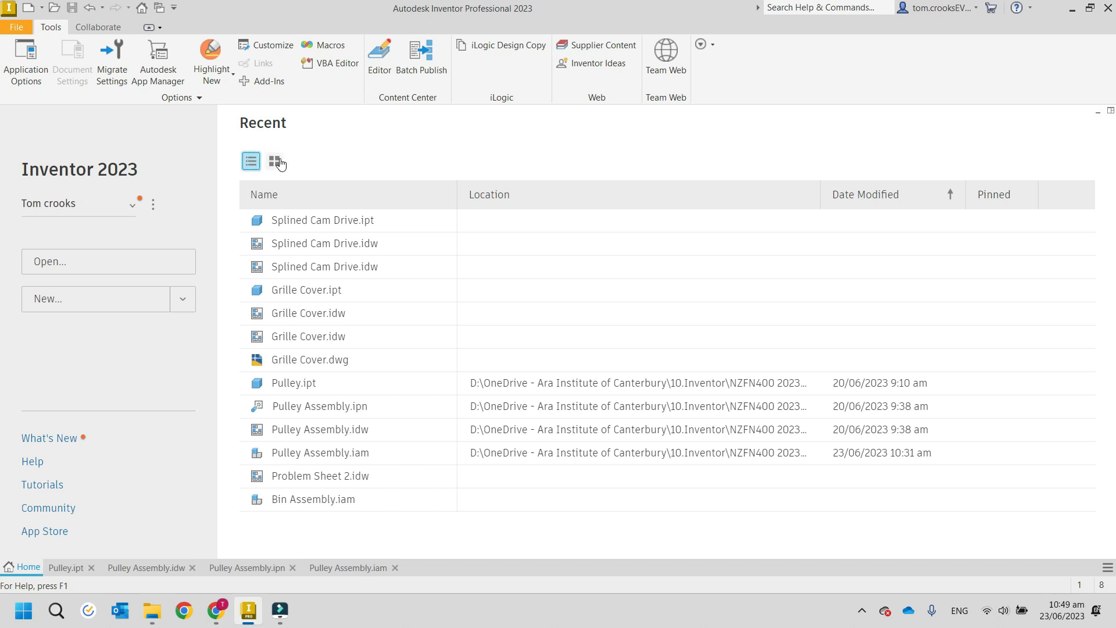
pyautogui.click(274, 162)
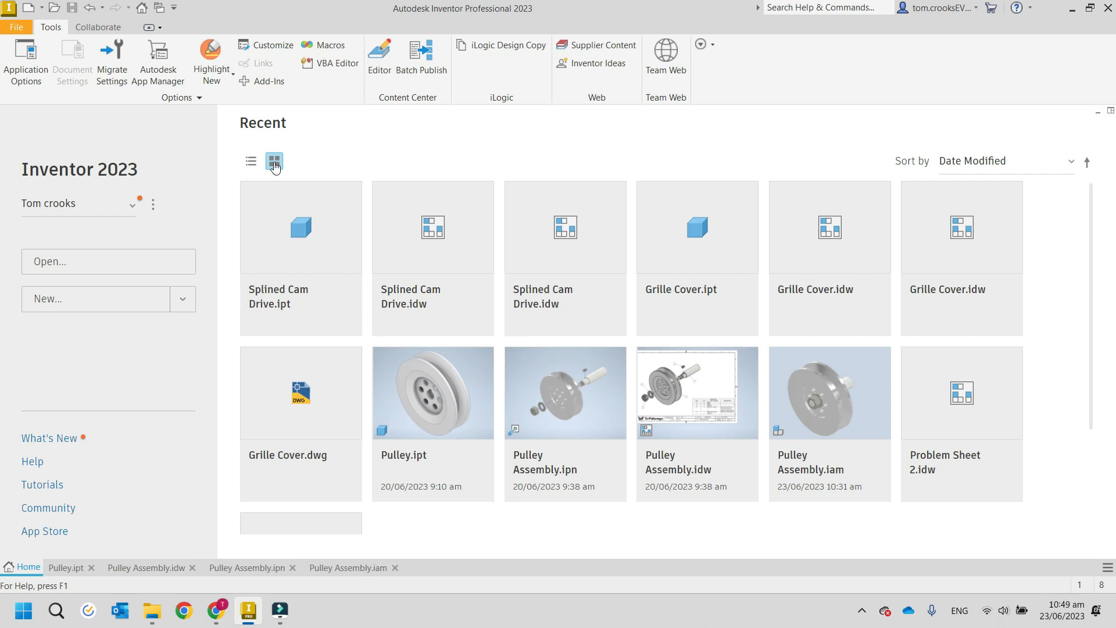
pyautogui.click(67, 567)
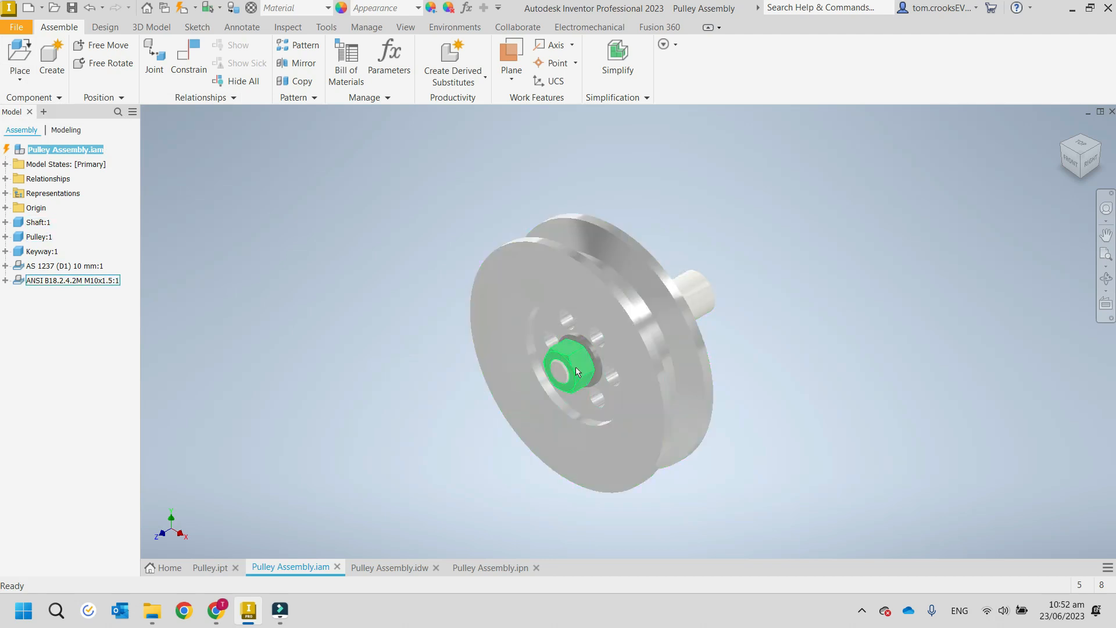
# Examine the nut in the pulley assembly and review the options for placing components.
pyautogui.moveTo(594, 385)
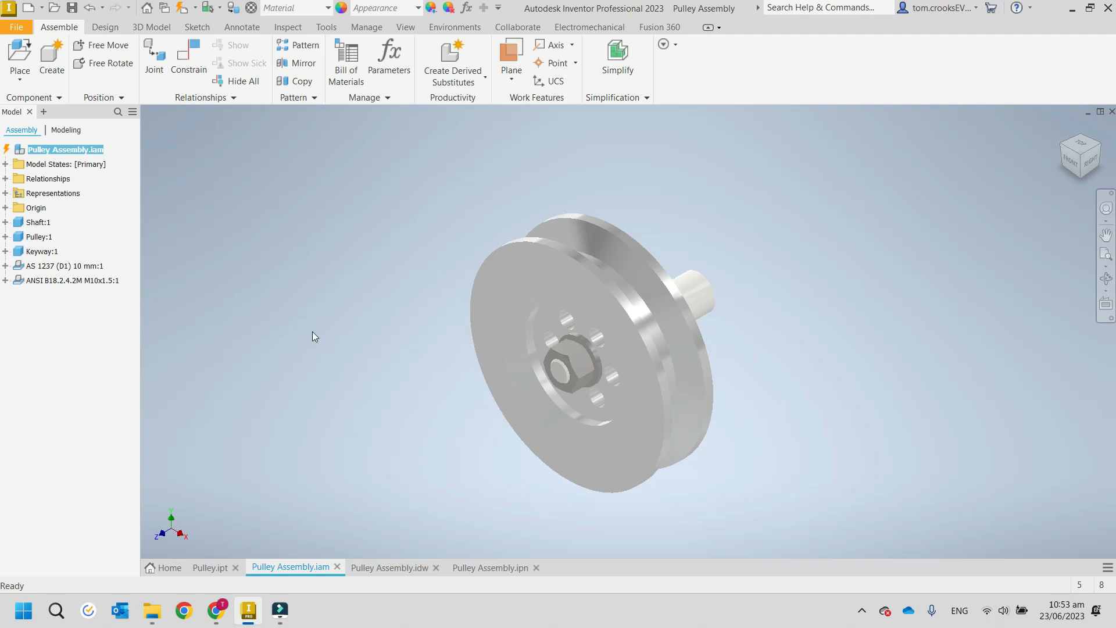
pyautogui.click(22, 80)
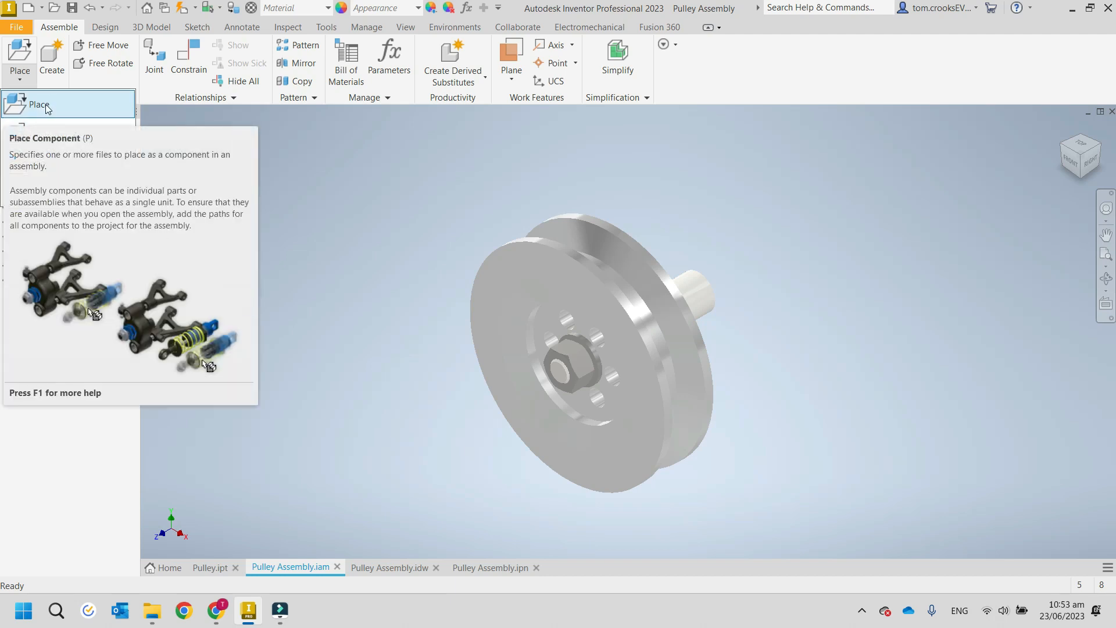
pyautogui.click(26, 78)
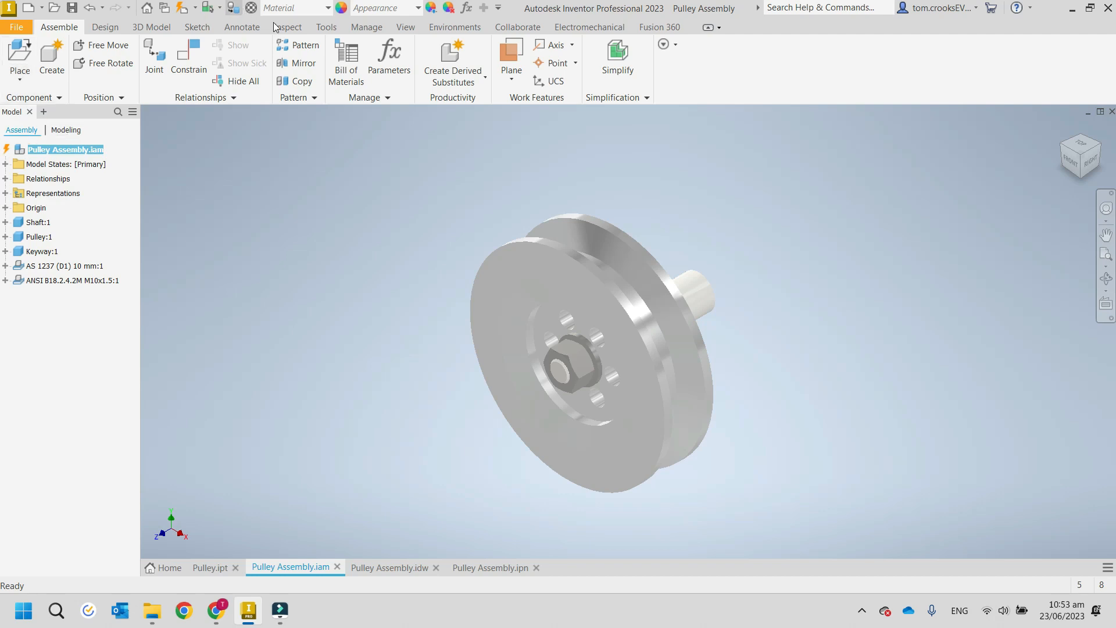
# Set the pulley assembly's visual style to Shaded with Edges.
pyautogui.click(395, 30)
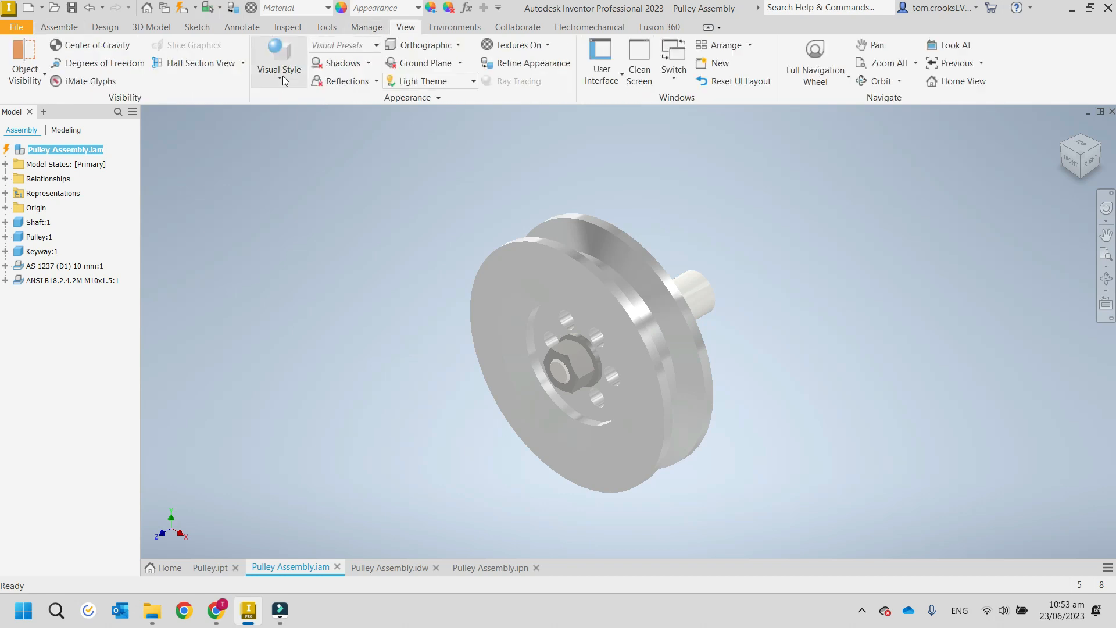
pyautogui.click(283, 76)
pyautogui.click(164, 167)
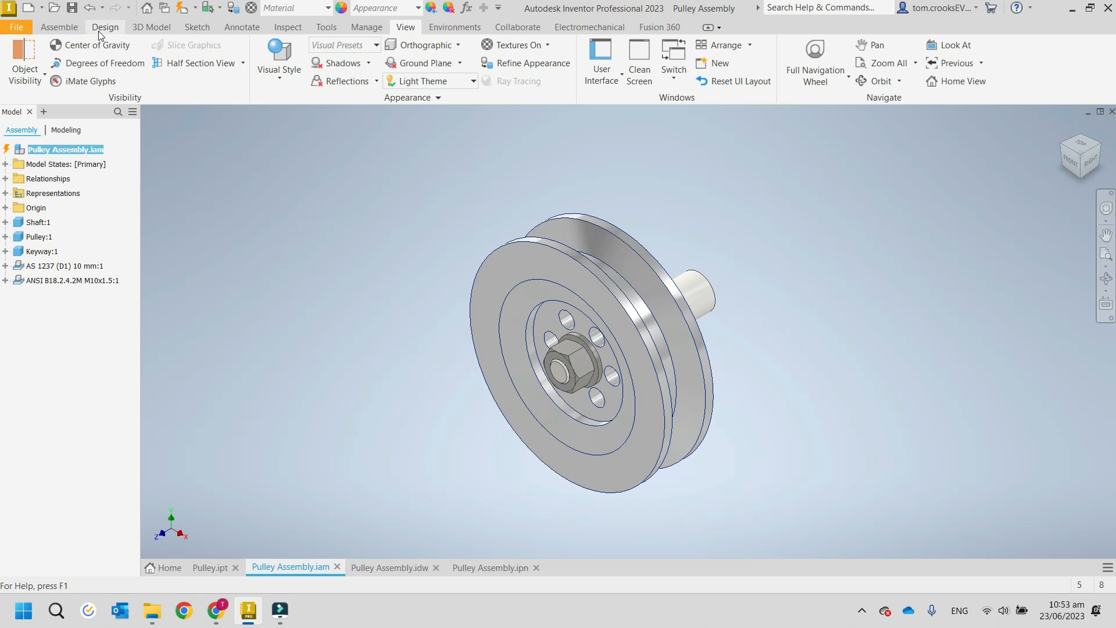
pyautogui.click(280, 72)
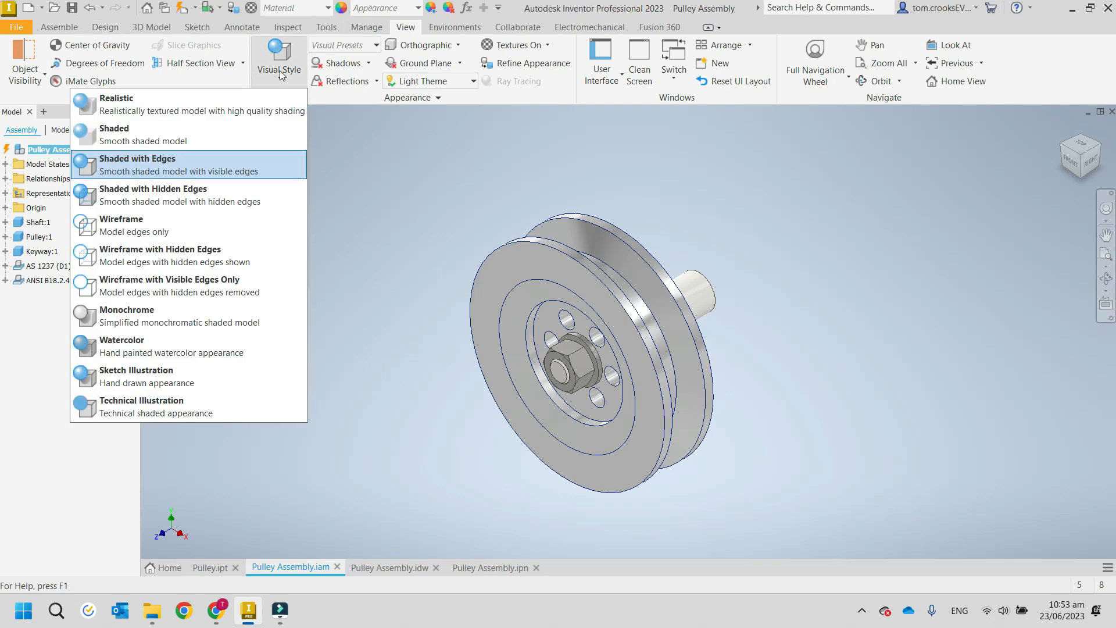
pyautogui.click(284, 72)
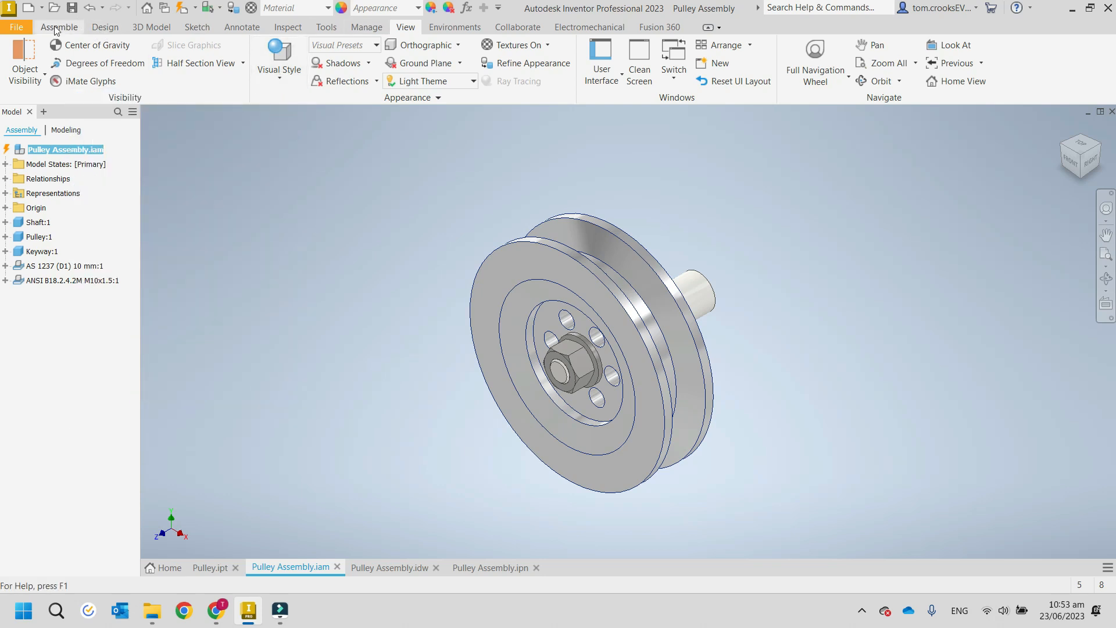
# Review the assembly's Design, 3D Model, Sketch and View command sets, and return to the Assemble commands.
pyautogui.click(56, 28)
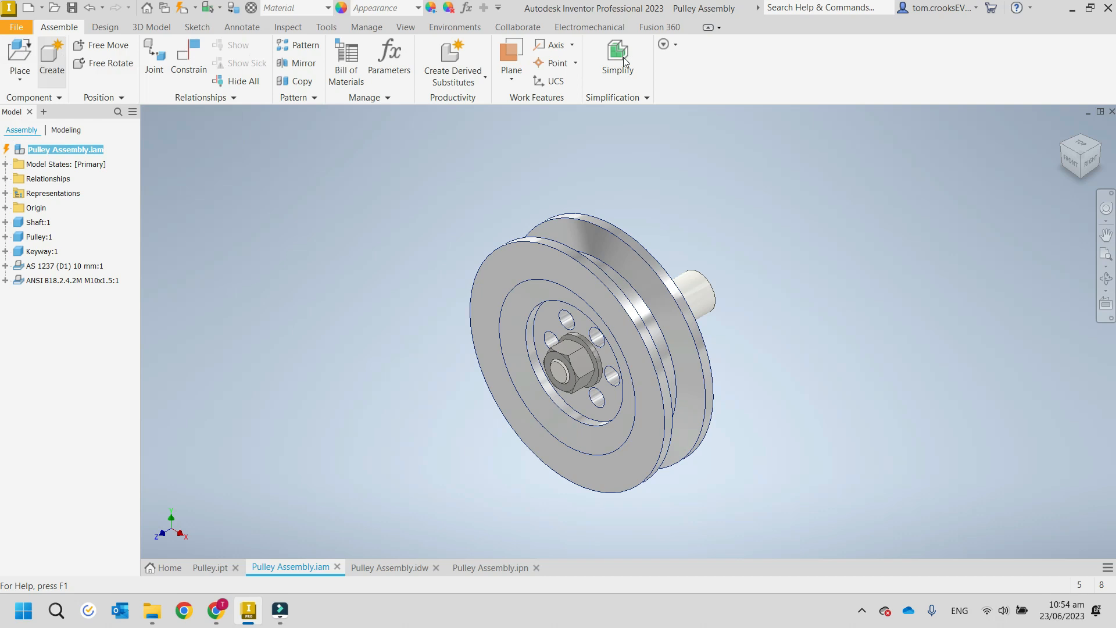
pyautogui.click(106, 27)
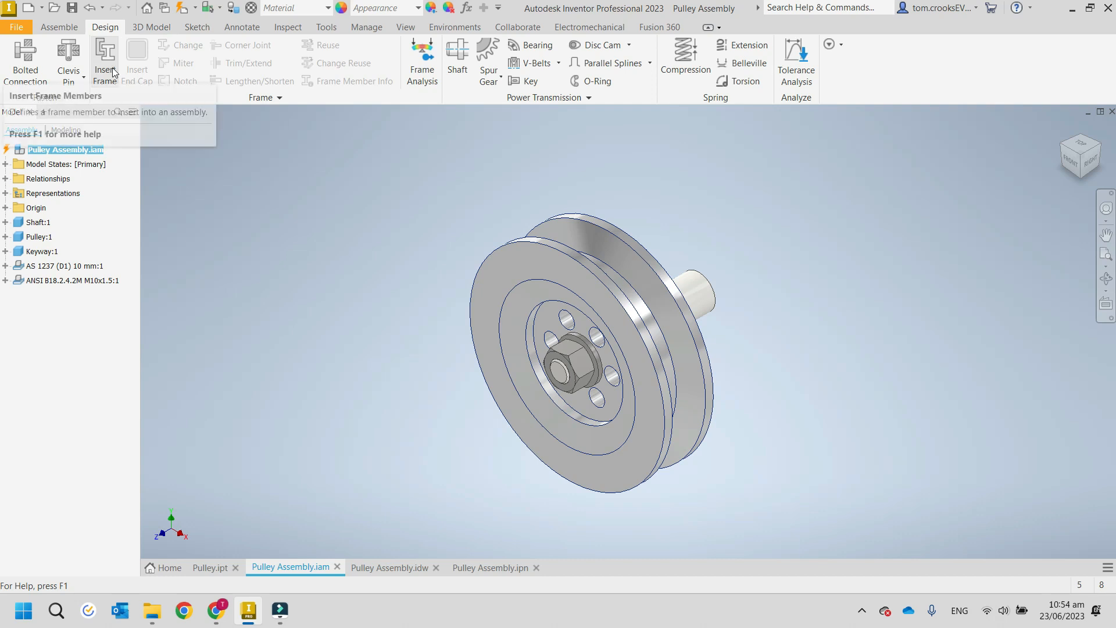
pyautogui.click(143, 27)
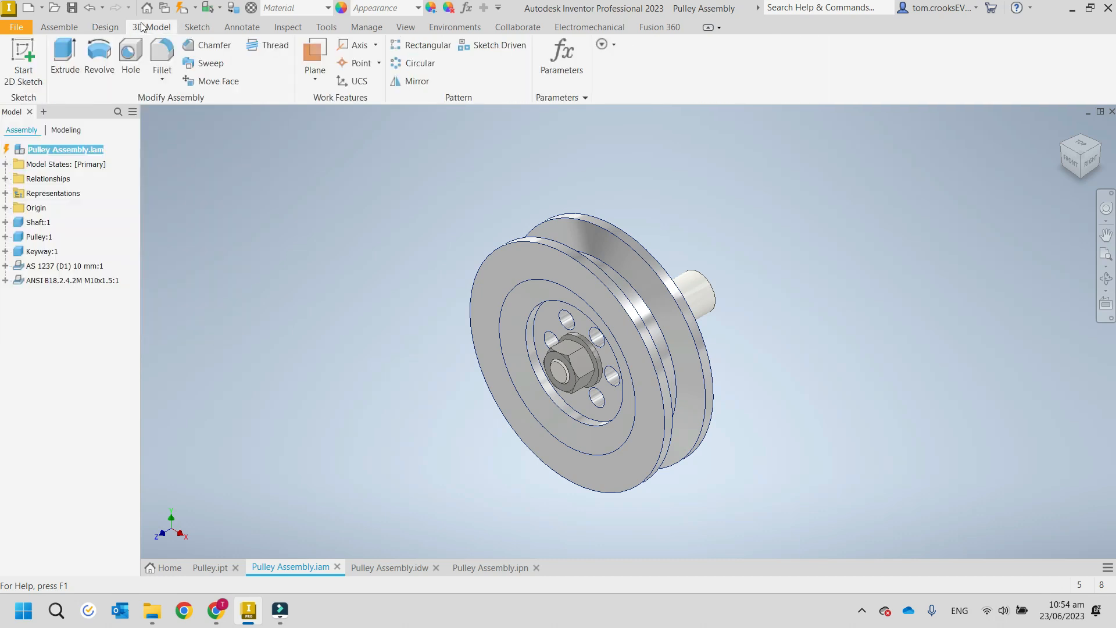
pyautogui.click(197, 27)
pyautogui.click(150, 27)
pyautogui.click(197, 26)
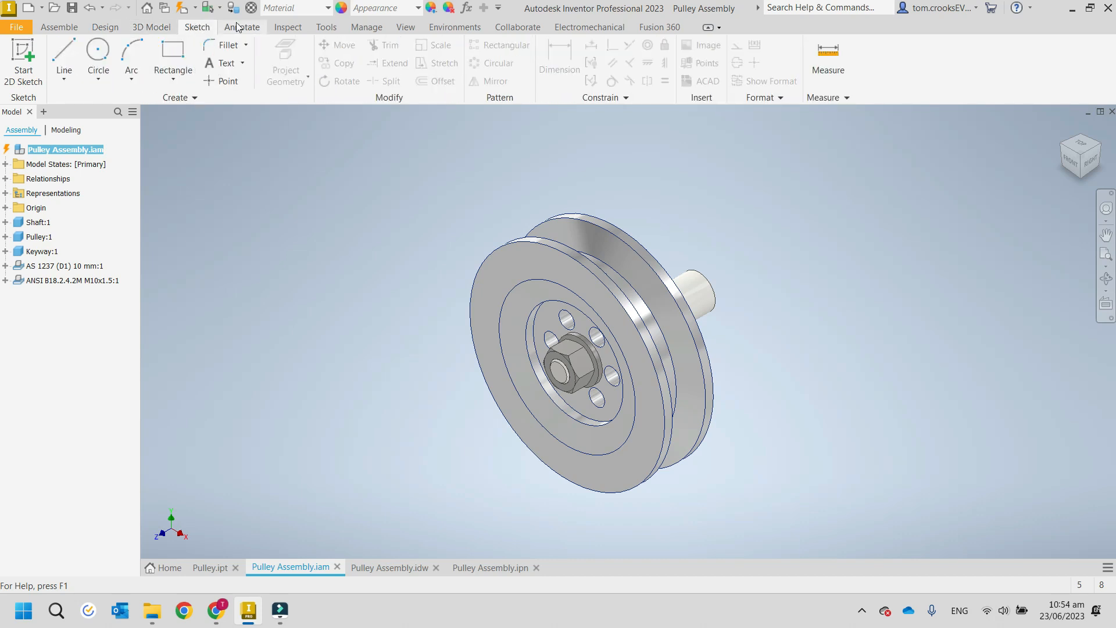
pyautogui.click(50, 28)
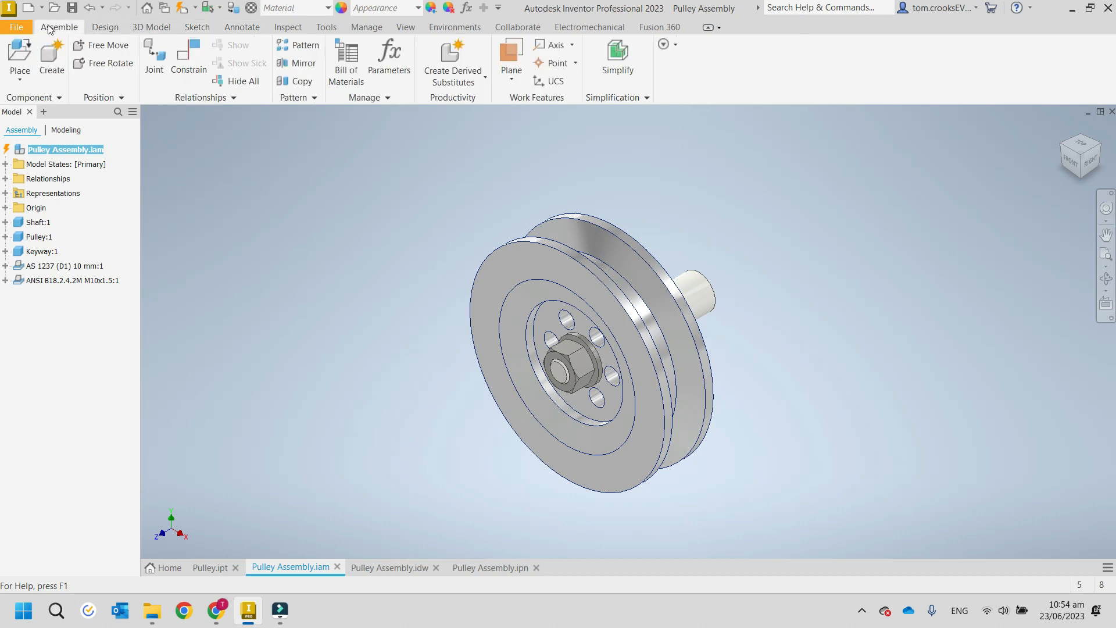
pyautogui.click(402, 25)
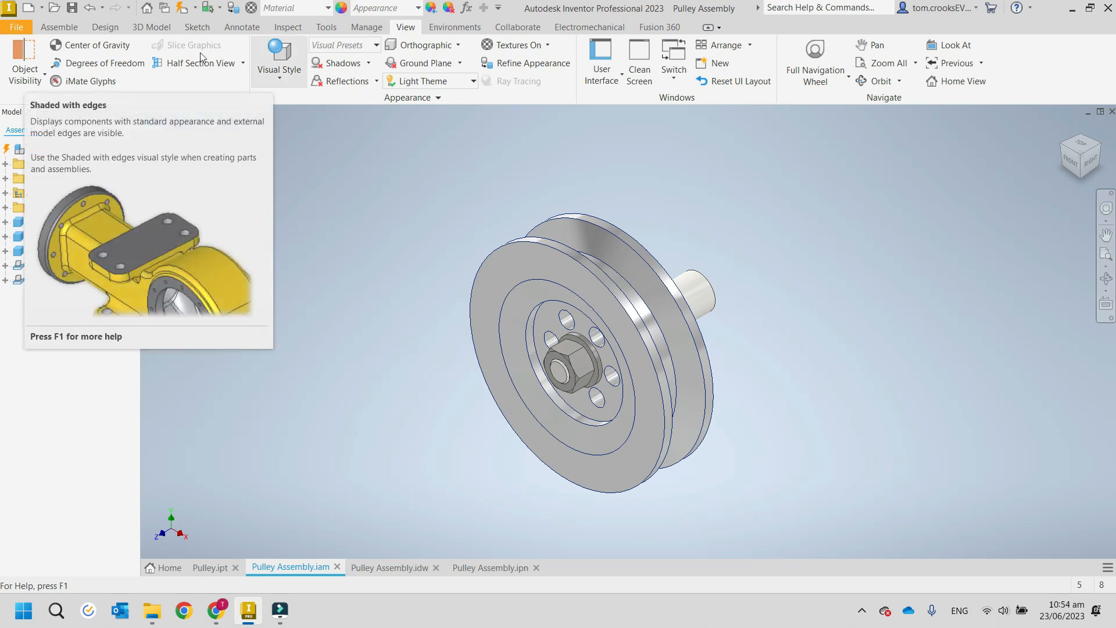
pyautogui.click(59, 28)
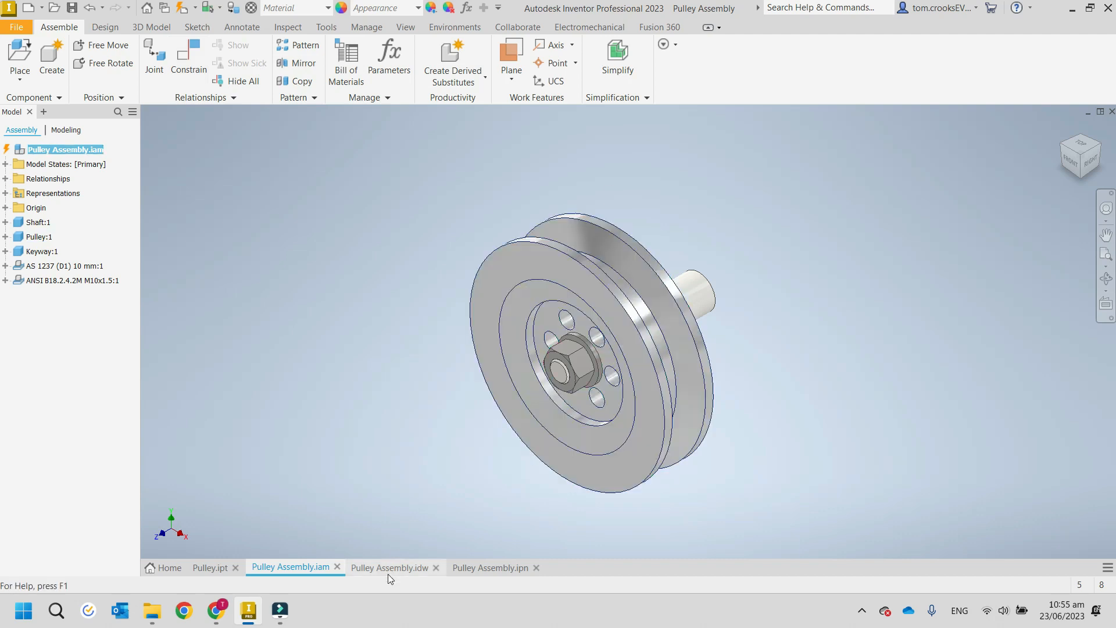
# Compare the exploded presentation Pulley Assembly.ipn with the drawing Pulley Assembly.idw, and return to the presentation.
pyautogui.click(467, 568)
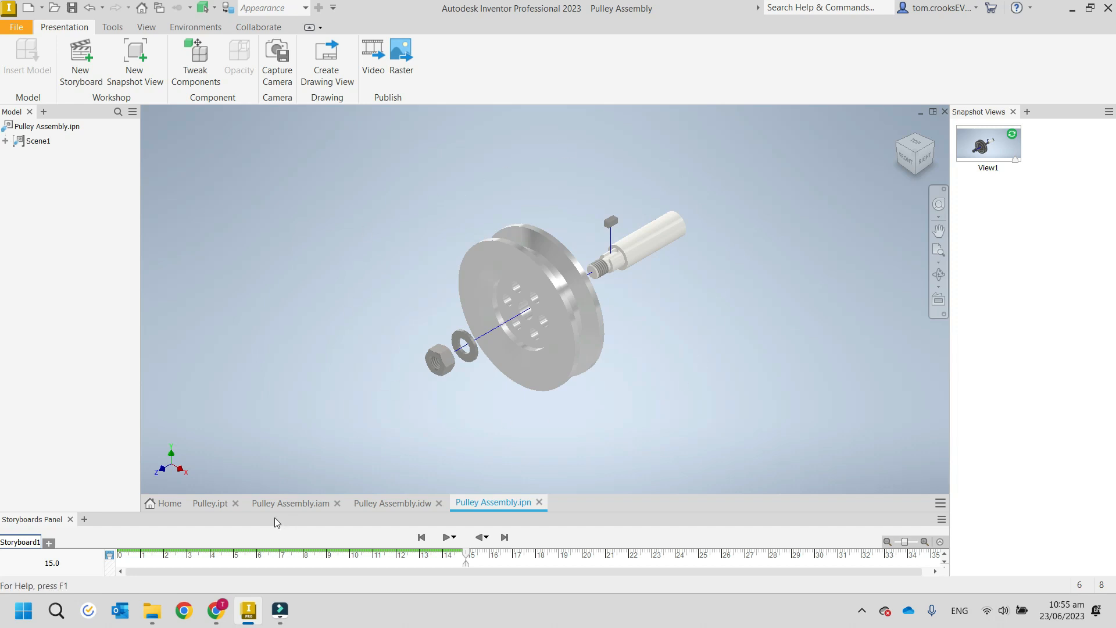
pyautogui.click(366, 503)
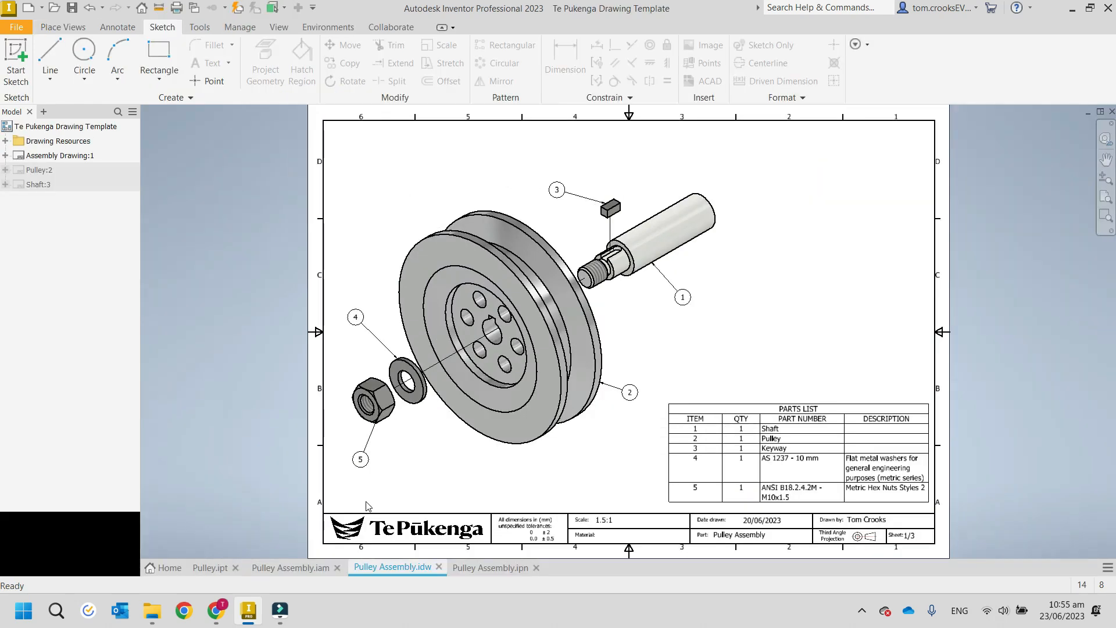
pyautogui.click(475, 568)
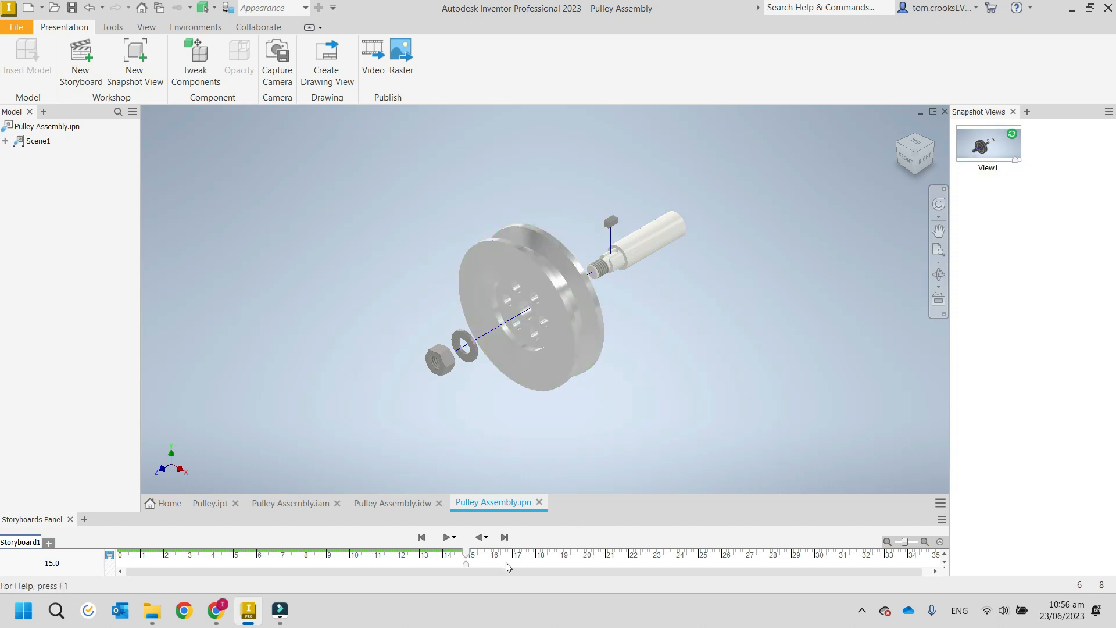
# Examine the nut, washer, pulley, key and threaded shaft end along the trails of the exploded presentation.
pyautogui.moveTo(207, 610)
pyautogui.scroll(-2, 455, 355)
pyautogui.scroll(-2, 455, 355)
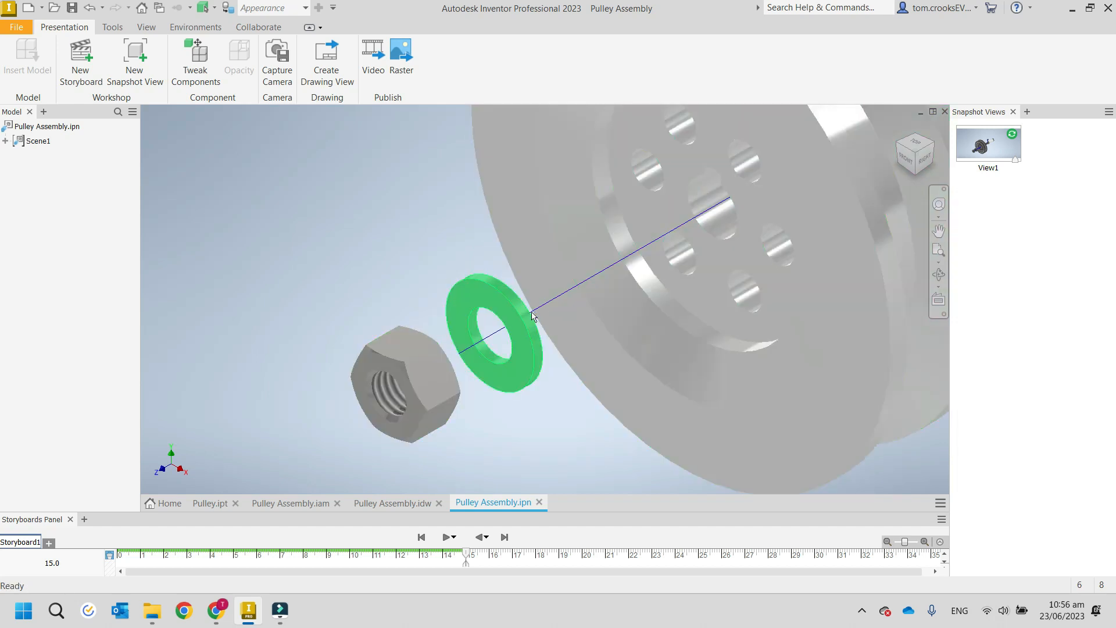
pyautogui.scroll(4, 529, 318)
pyautogui.scroll(-3, 712, 183)
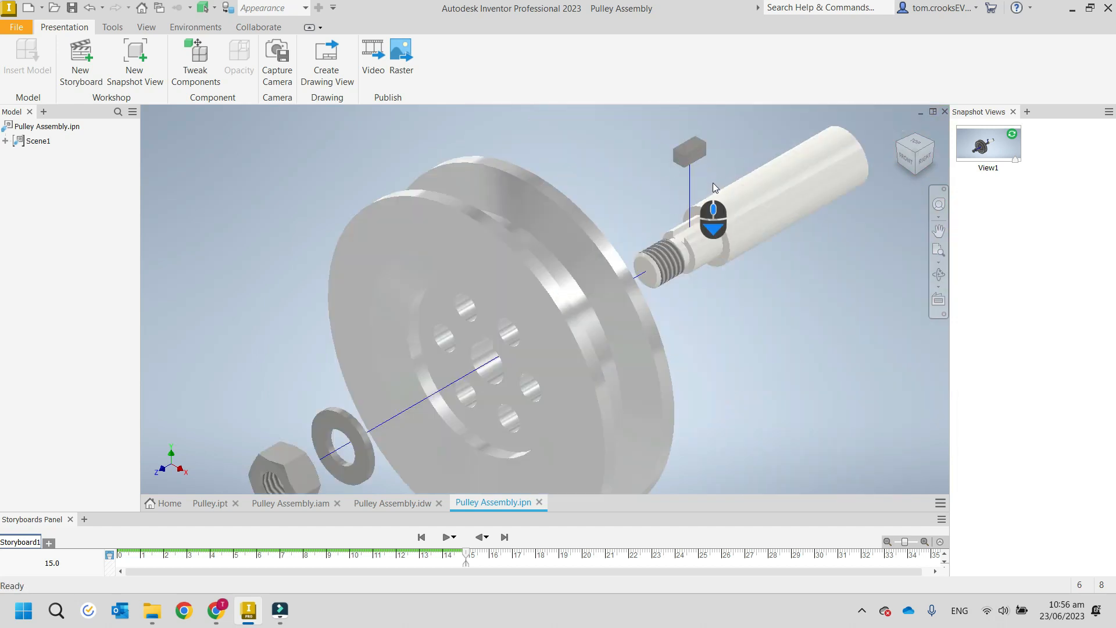
pyautogui.scroll(-3, 632, 273)
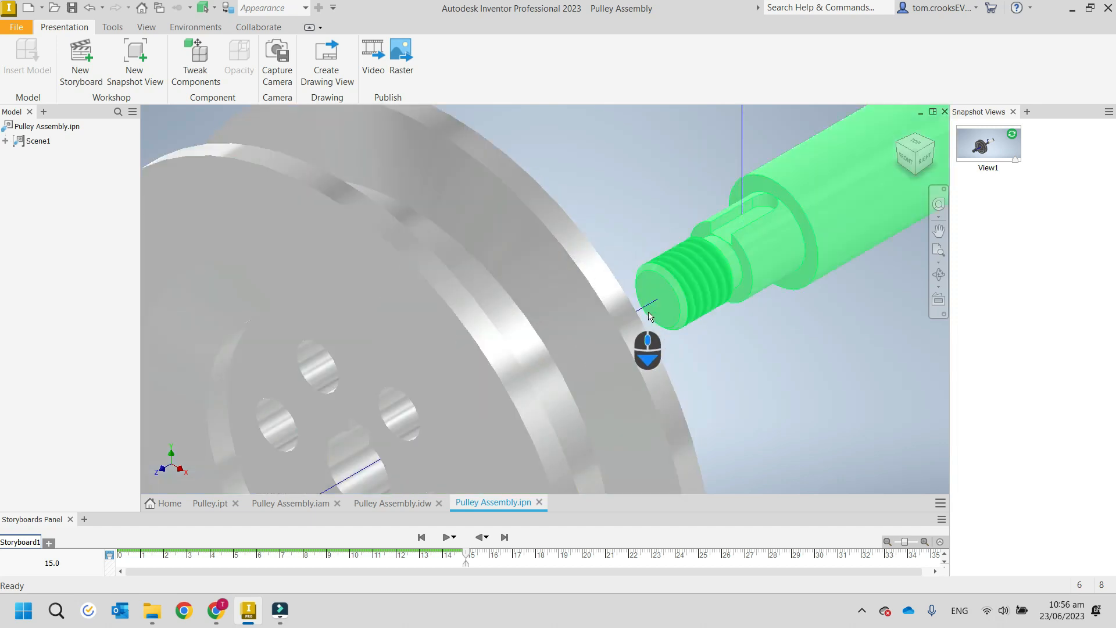
pyautogui.scroll(5, 649, 313)
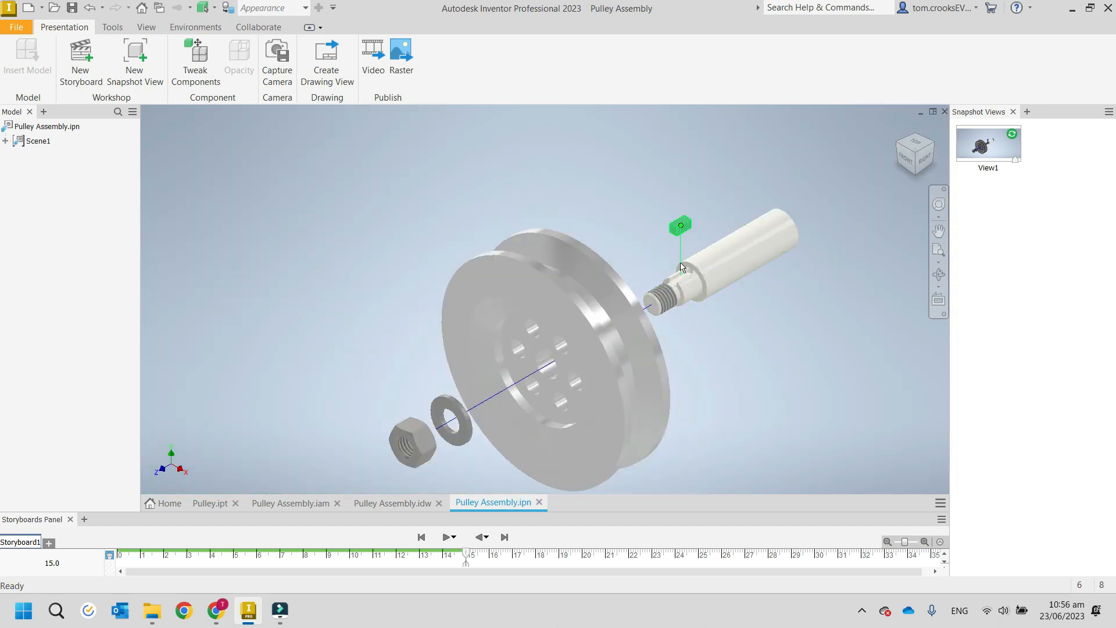
pyautogui.moveTo(413, 319); pyautogui.dragTo(374, 268, button='middle')
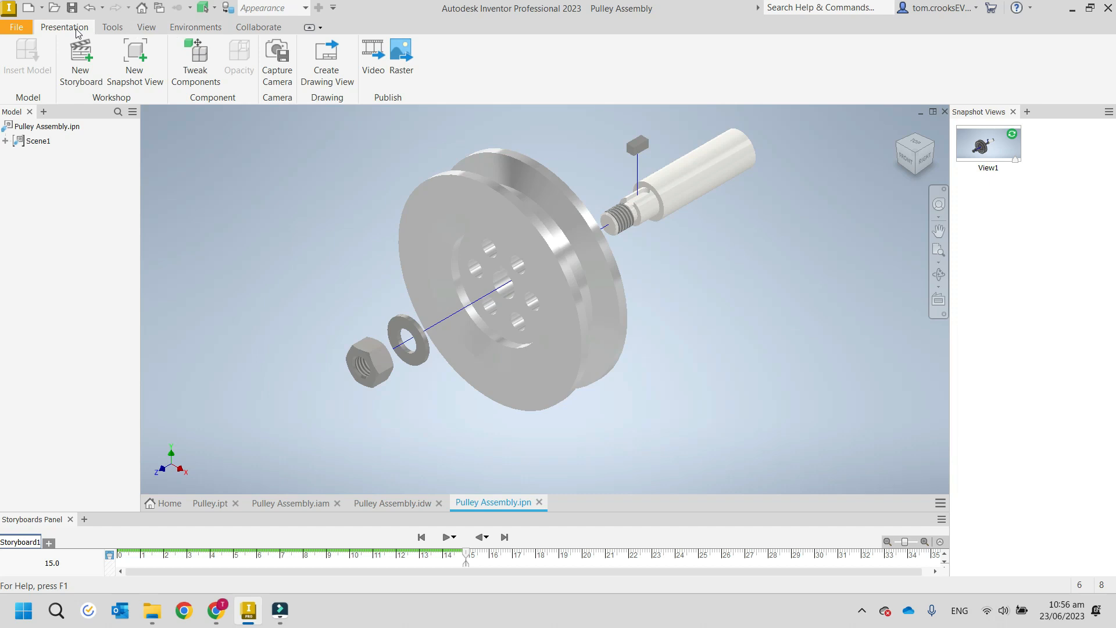
# Set the exploded presentation's visual style to Shaded with Edges and switch to the Pulley Assembly.idw drawing.
pyautogui.click(145, 28)
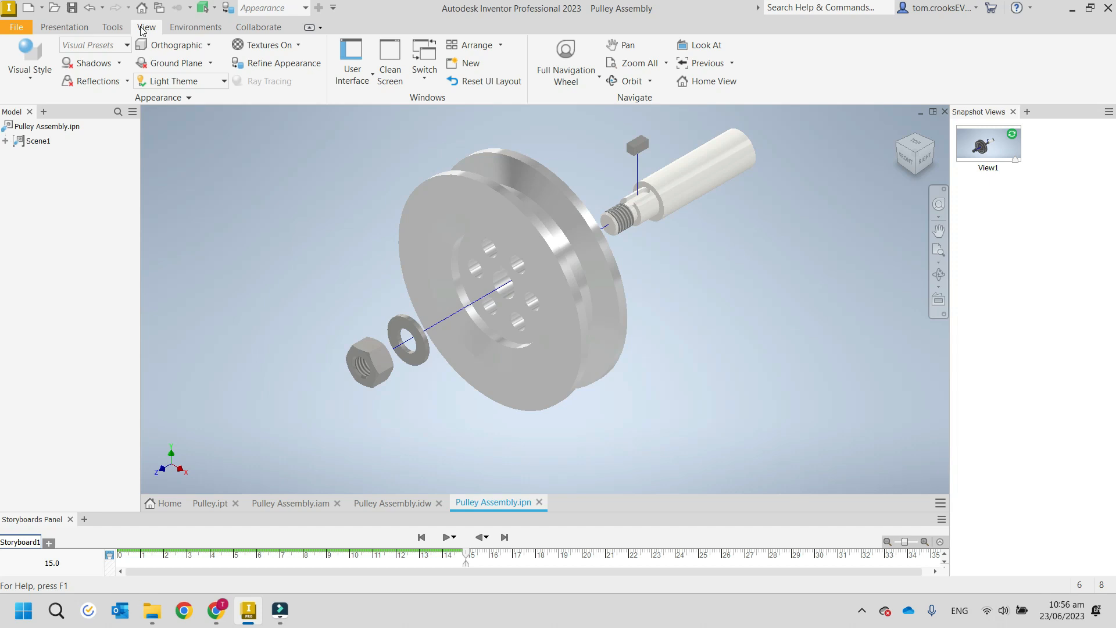
pyautogui.click(18, 85)
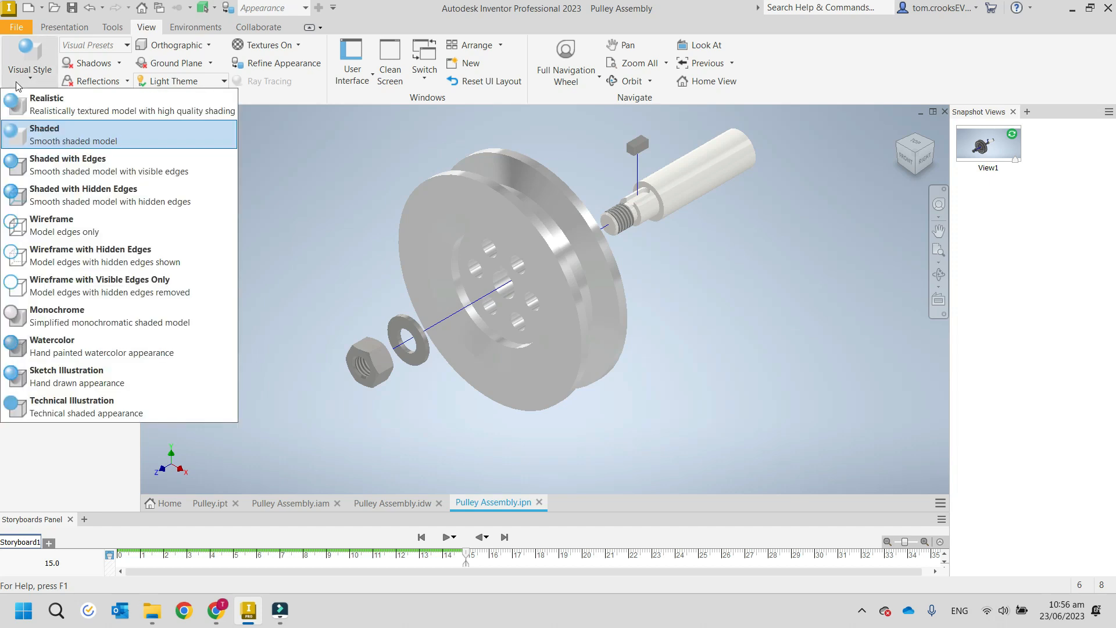
pyautogui.click(70, 168)
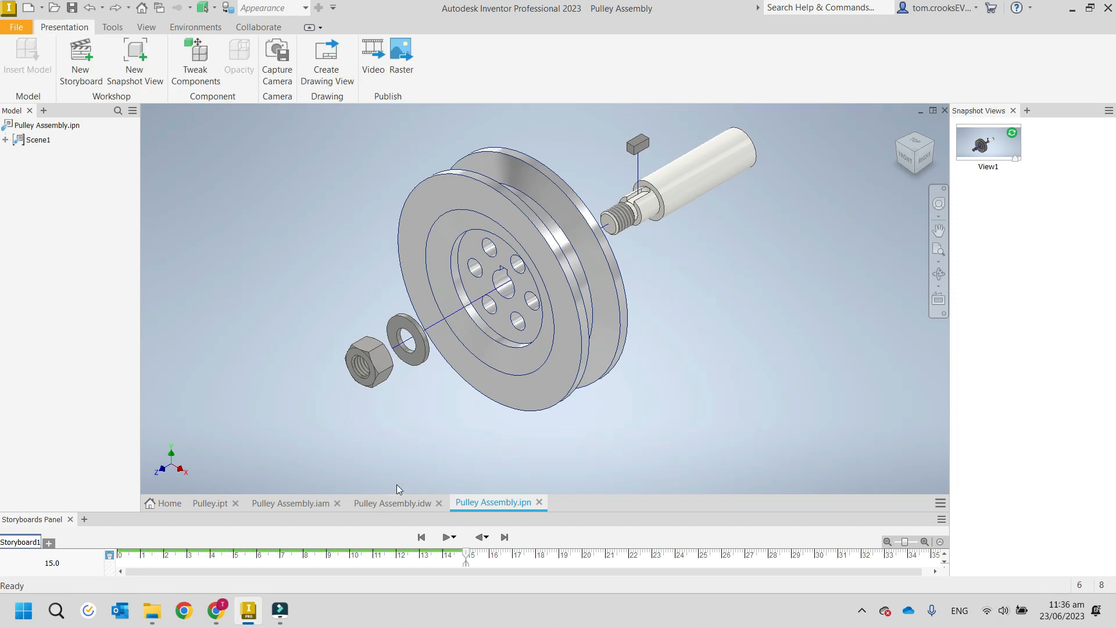
pyautogui.click(395, 502)
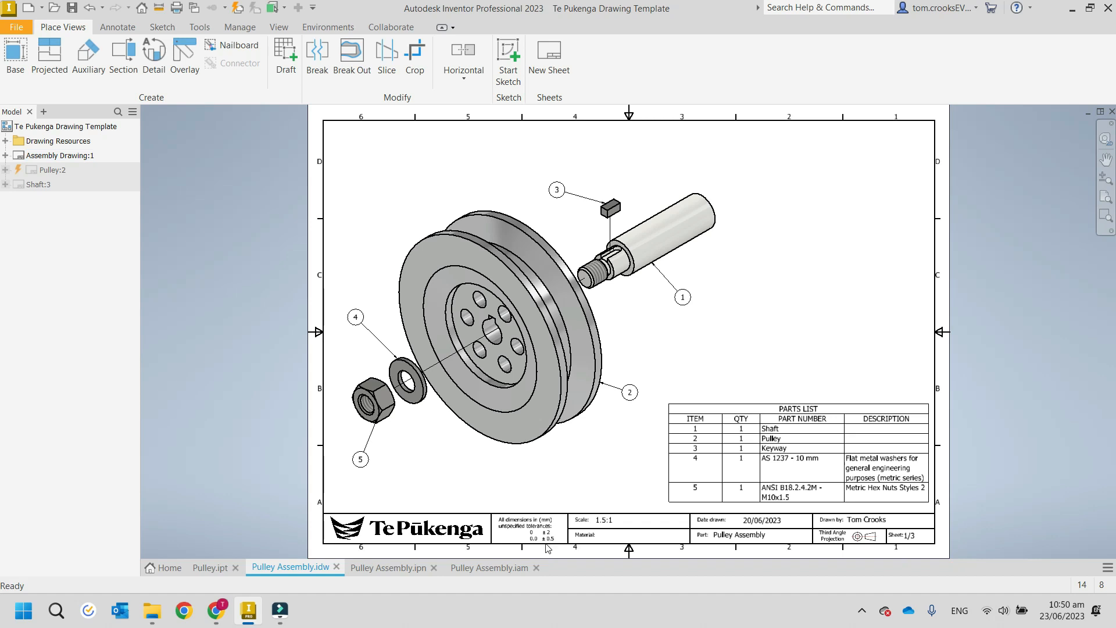
# Look through the drawing's Pulley:2 and Shaft:3 sheets and return to the Assembly Drawing:1 sheet.
pyautogui.click(5, 155)
pyautogui.click(5, 155)
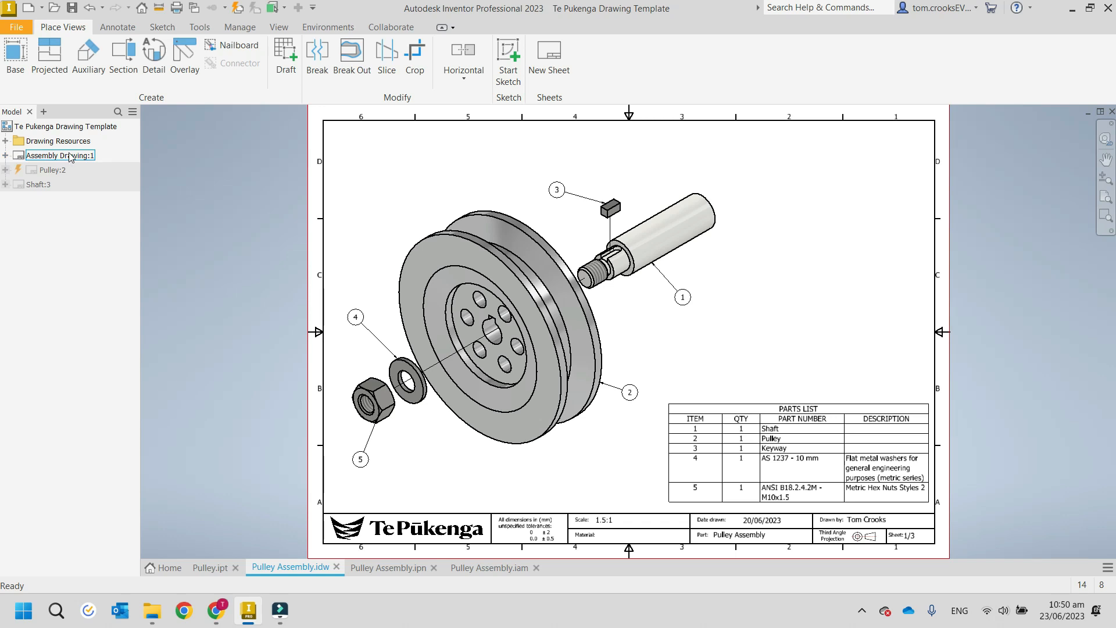
pyautogui.doubleClick(51, 169)
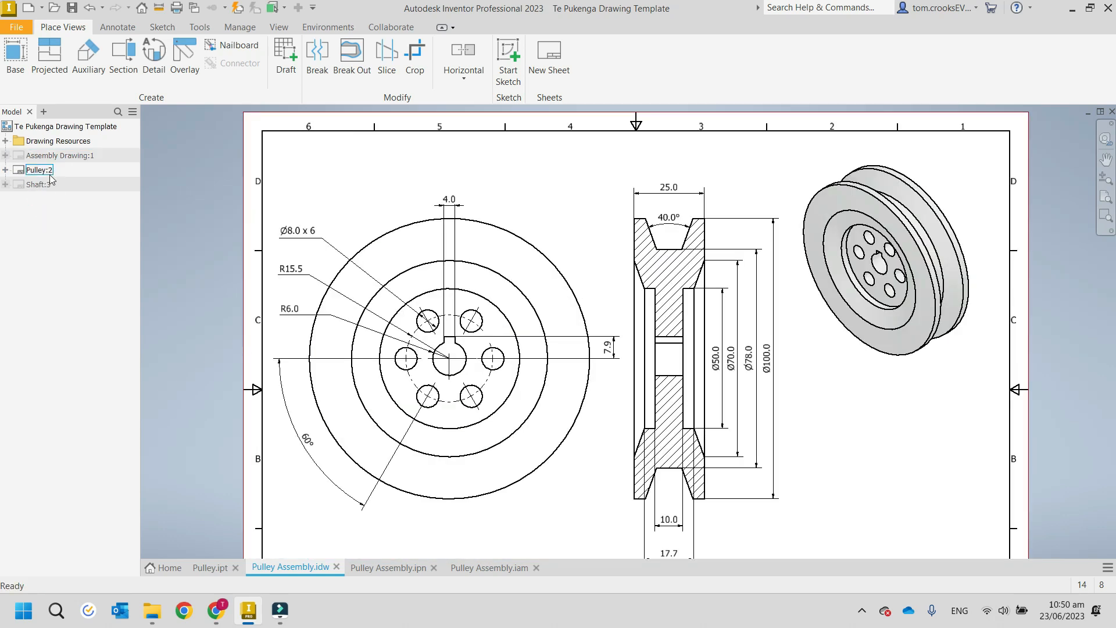
pyautogui.click(49, 185)
pyautogui.doubleClick(48, 185)
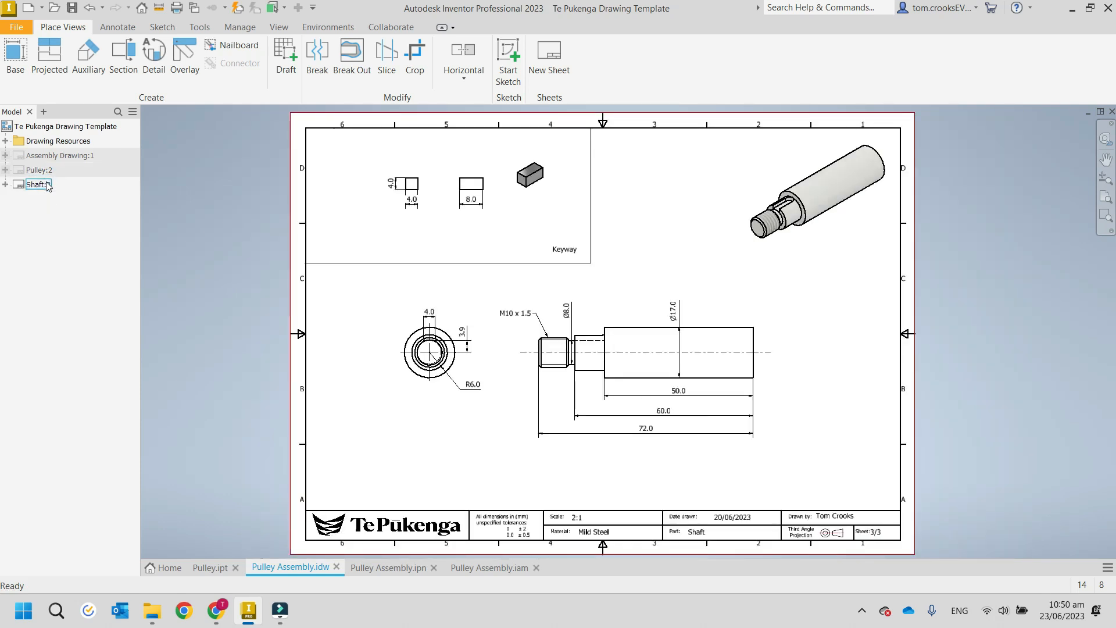
pyautogui.doubleClick(47, 163)
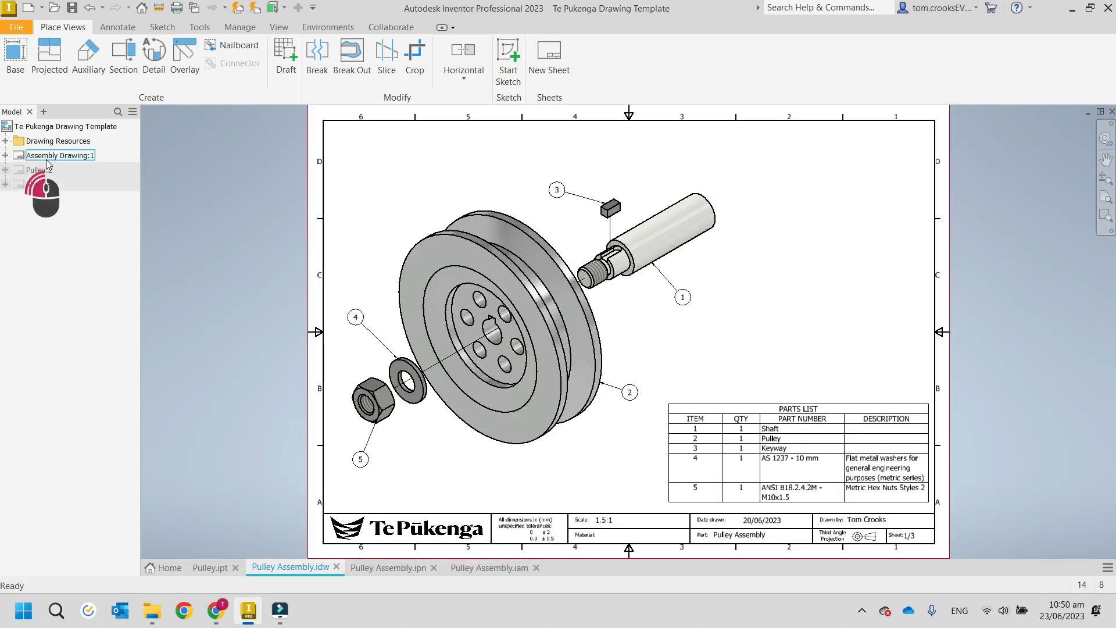
pyautogui.click(49, 171)
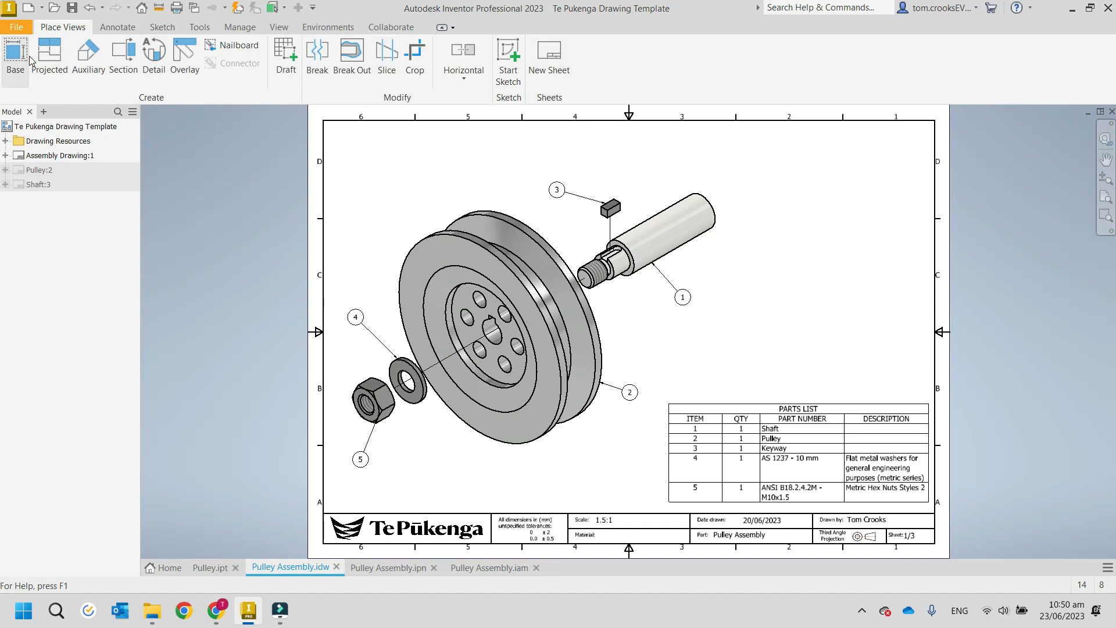
# Review the drawing's Annotate and Sketch command sets, pointing out the parts list on the assembly sheet.
pyautogui.click(131, 29)
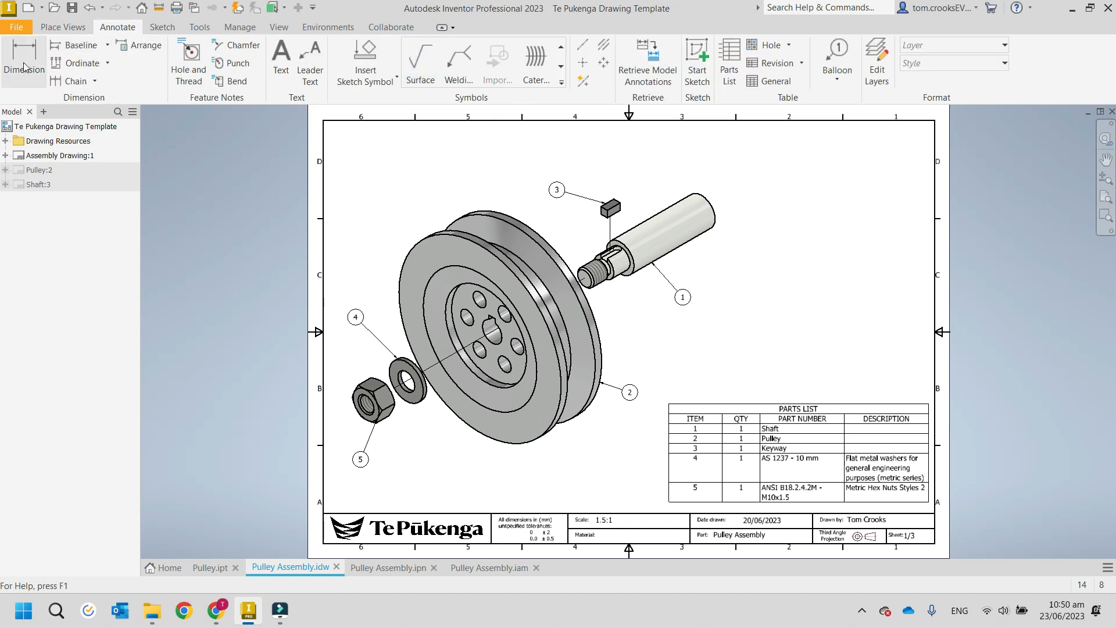
pyautogui.click(755, 445)
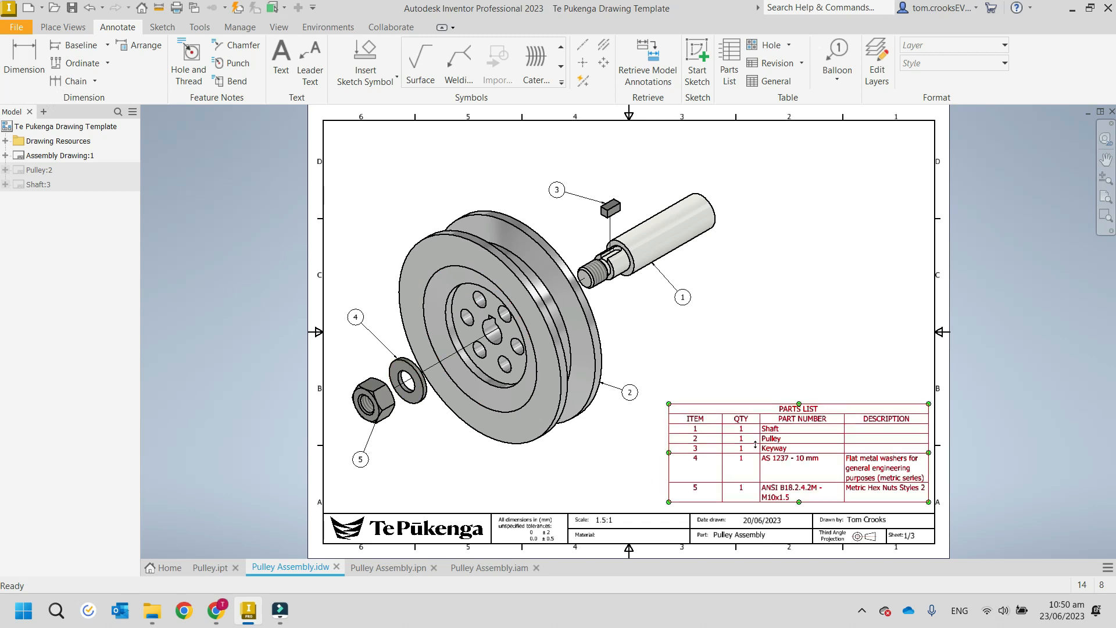
pyautogui.click(635, 431)
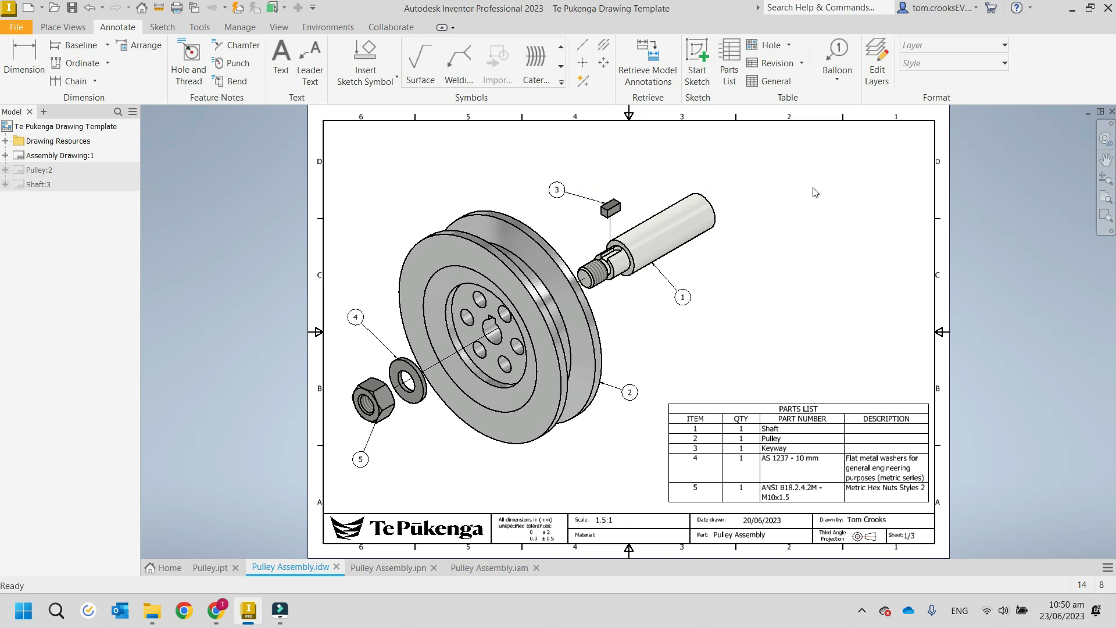
pyautogui.click(162, 28)
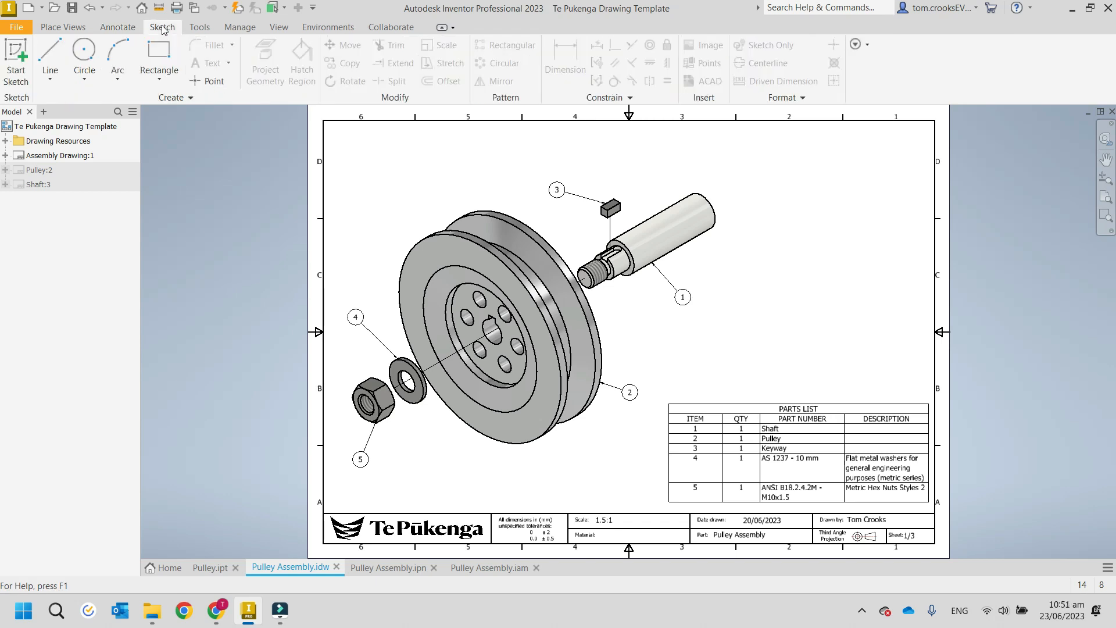
pyautogui.click(117, 27)
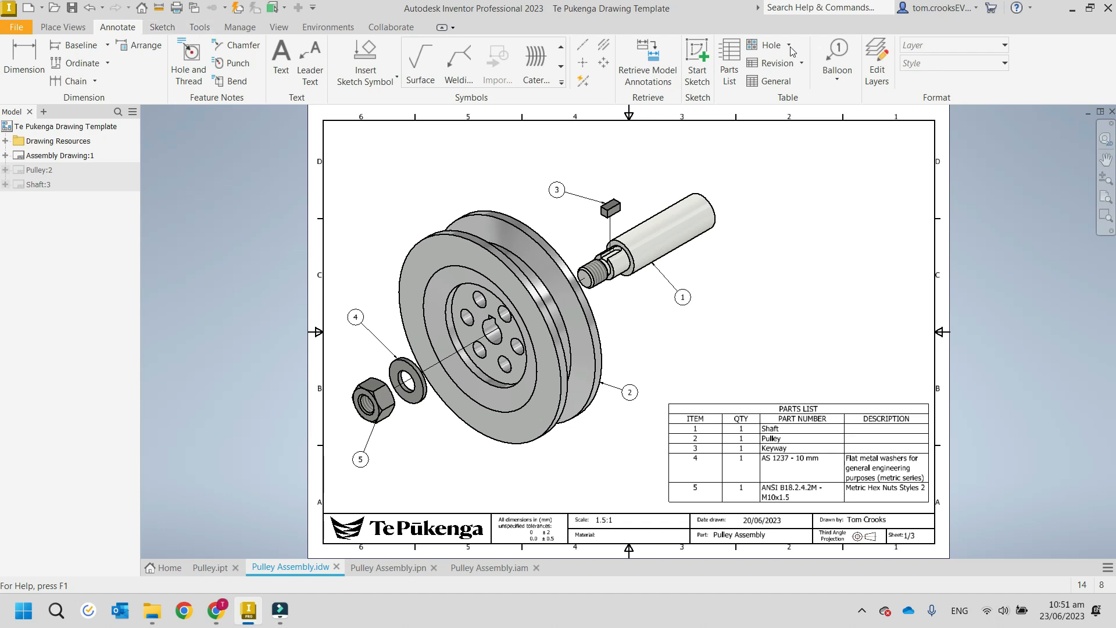
pyautogui.click(160, 28)
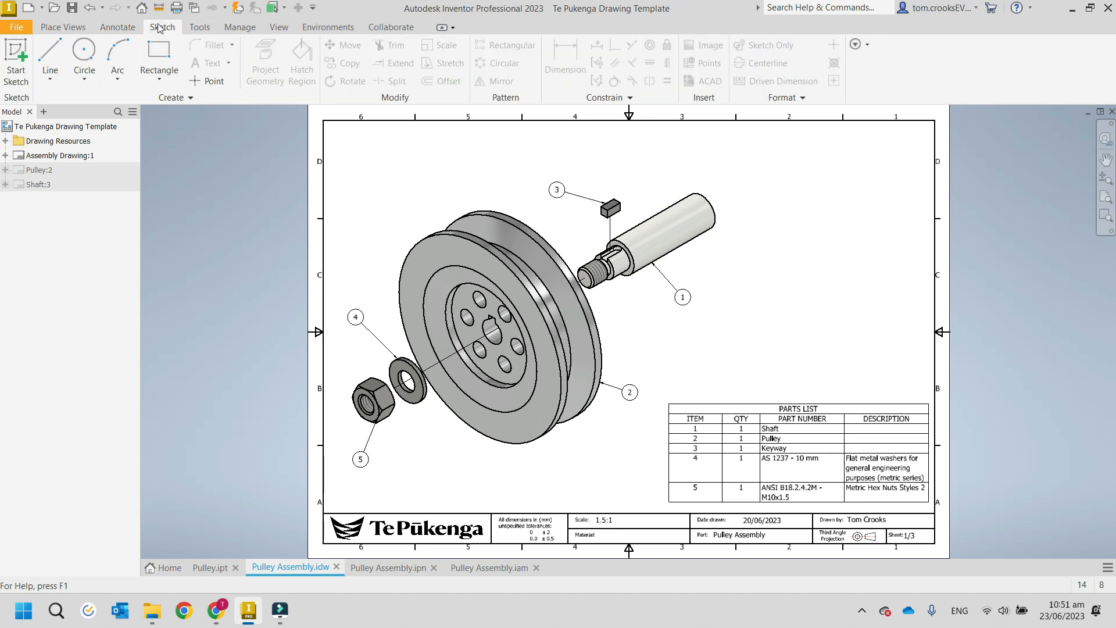
# Review the drawing's Tools, Manage, View, Environments and Collaborate command sets, including the User Interface visibility options.
pyautogui.click(199, 27)
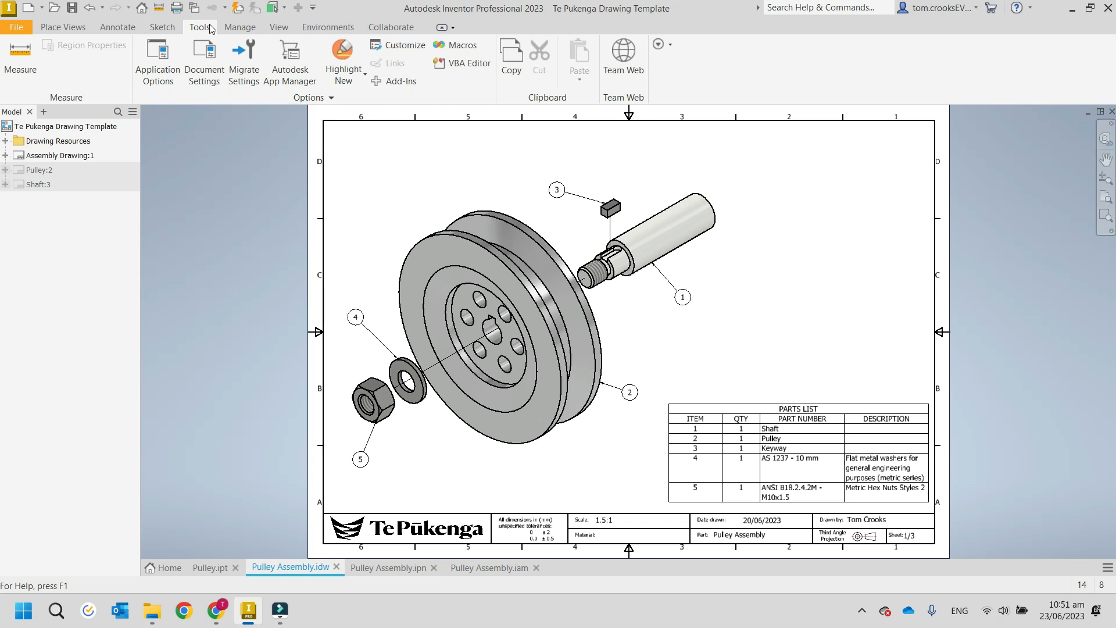
pyautogui.click(238, 28)
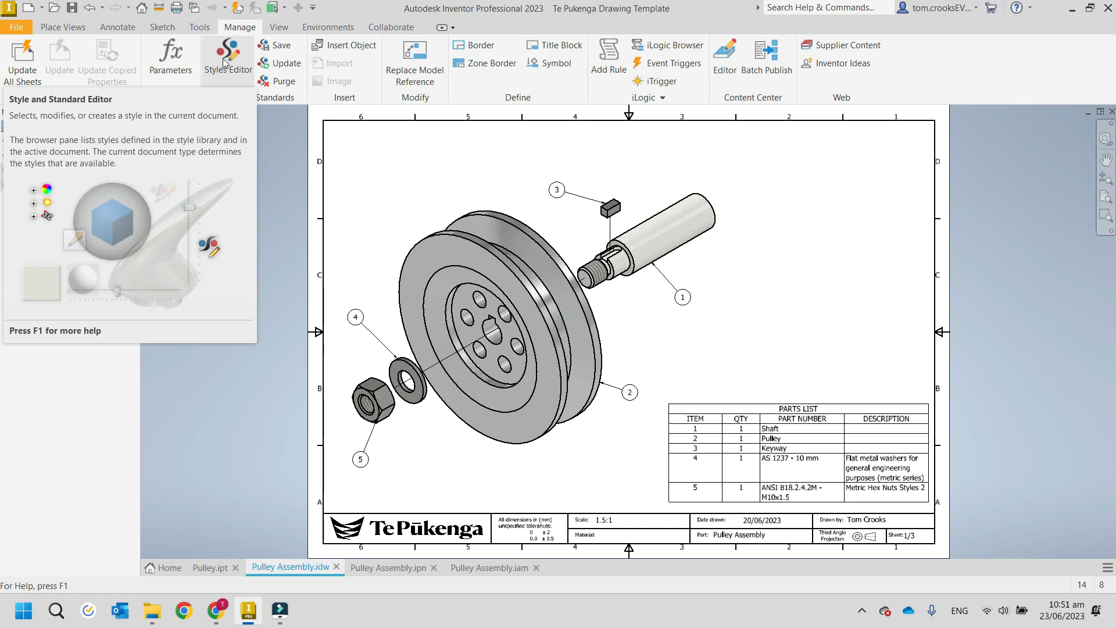
pyautogui.click(279, 27)
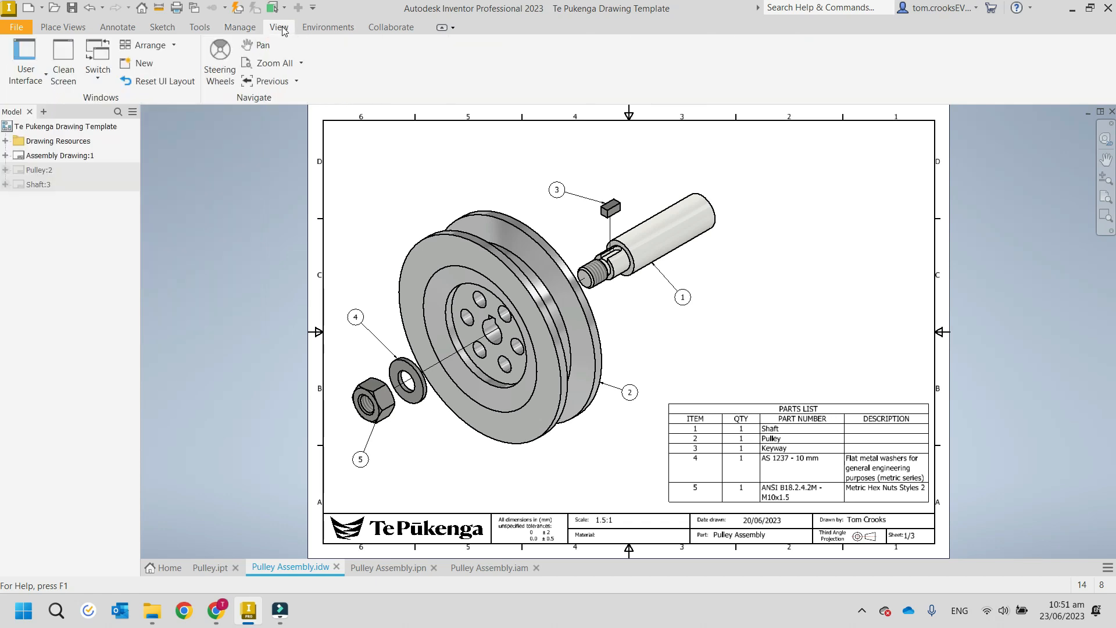
pyautogui.click(41, 80)
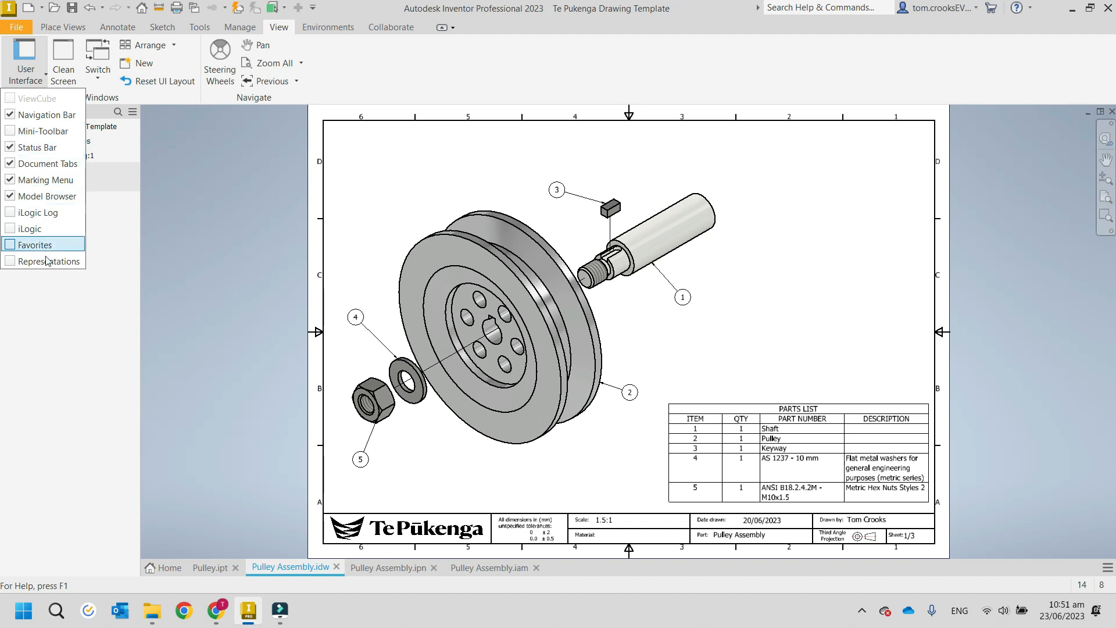
pyautogui.click(396, 82)
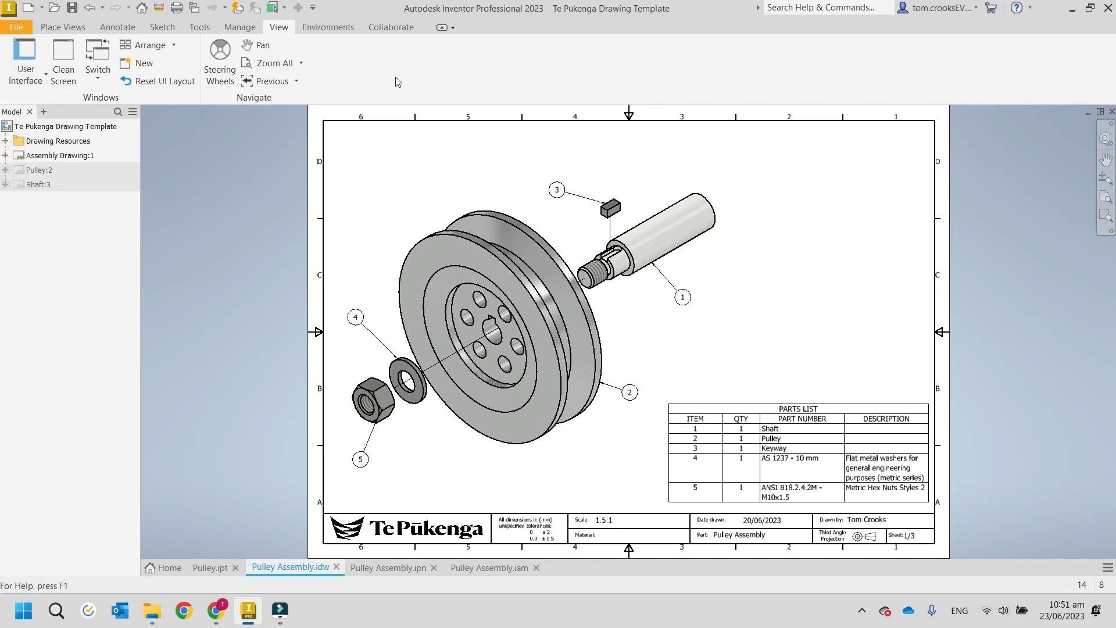
pyautogui.click(344, 27)
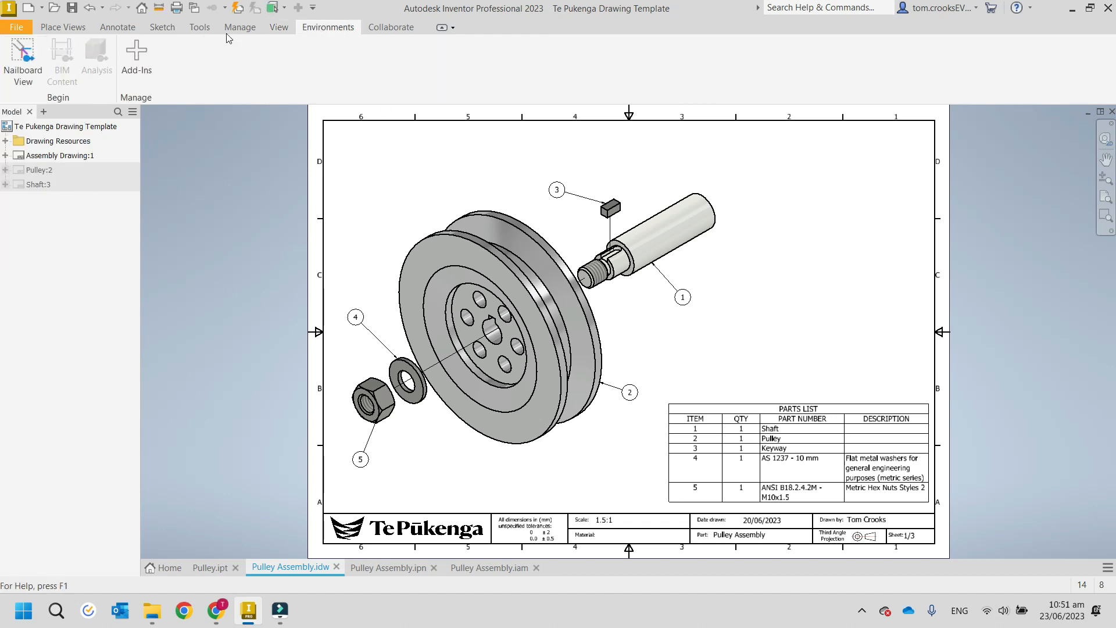
pyautogui.click(373, 30)
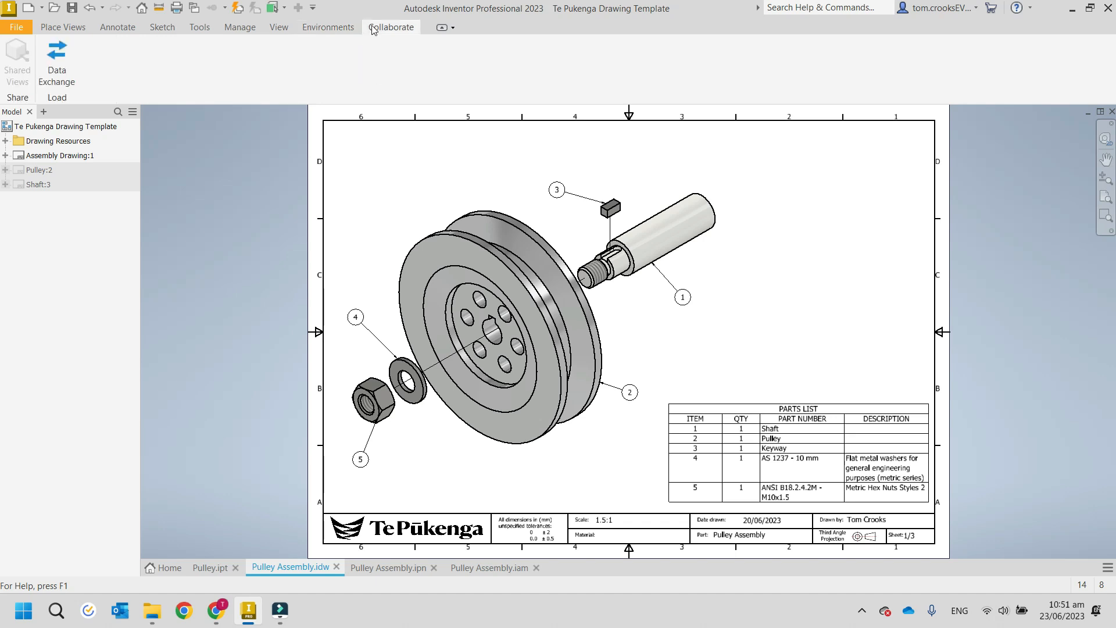
# Compare the drawing's Place Views, Annotate and Sketch command sets once more, ending on the Sketch commands.
pyautogui.click(72, 30)
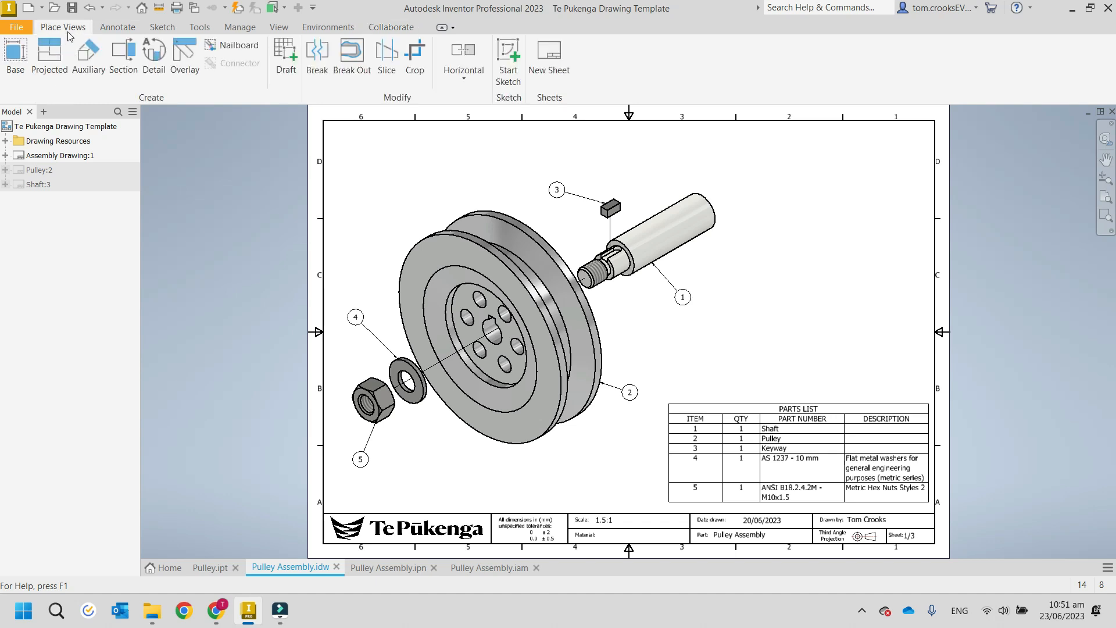
pyautogui.click(130, 30)
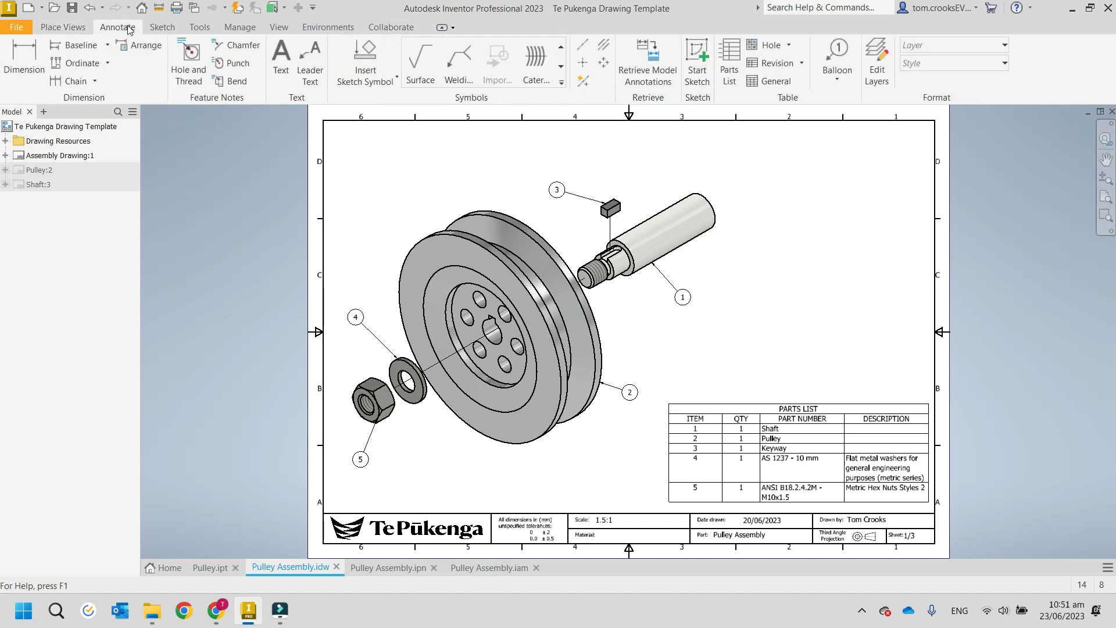
pyautogui.click(162, 28)
pyautogui.click(68, 31)
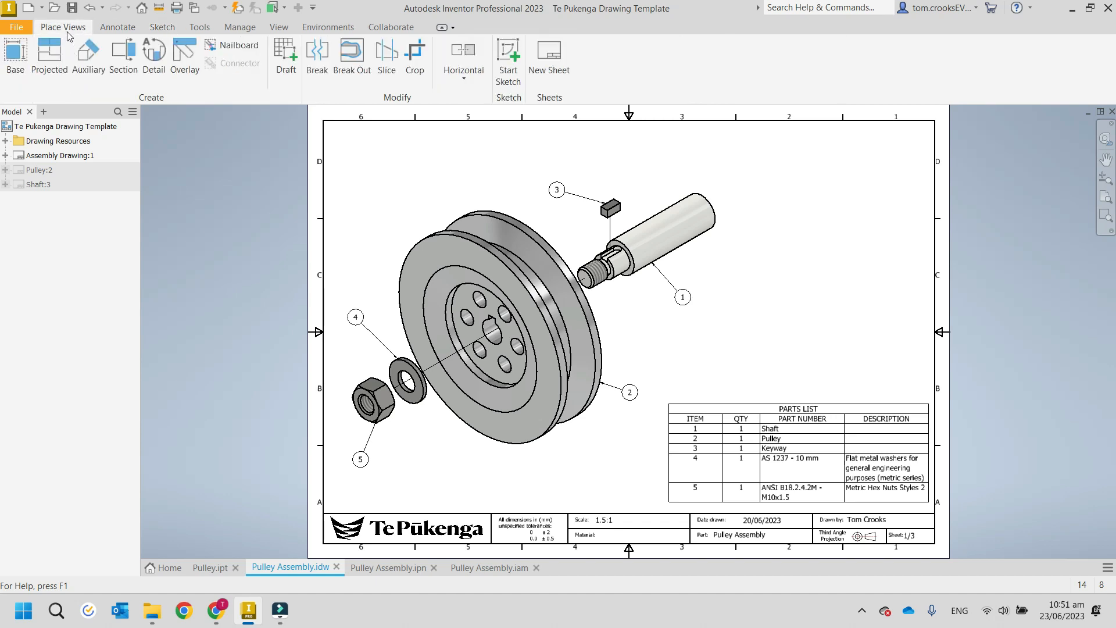
pyautogui.click(108, 27)
pyautogui.click(162, 28)
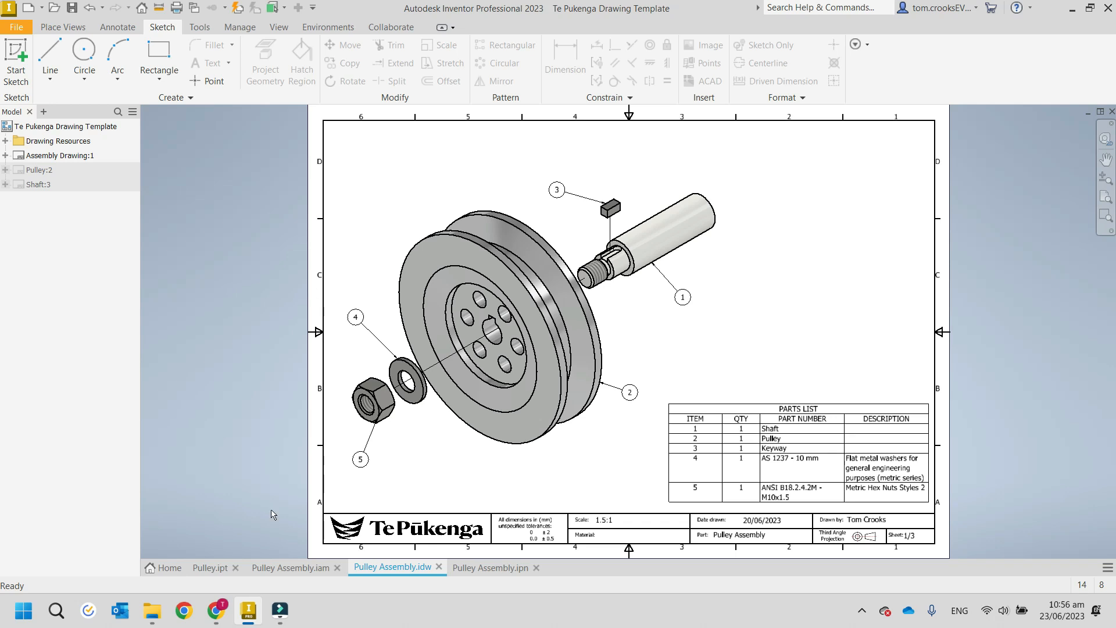
# Switch to Pulley.ipt, show the pulley isometrically and start a 2D sketch on its flat outer rim face.
pyautogui.click(204, 568)
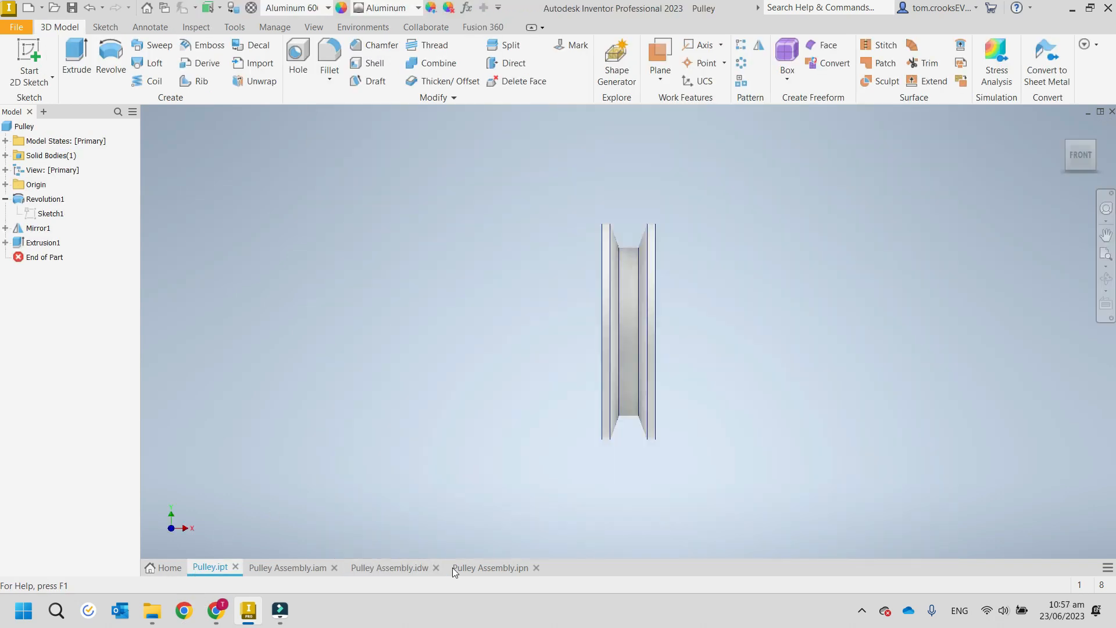
pyautogui.click(1066, 144)
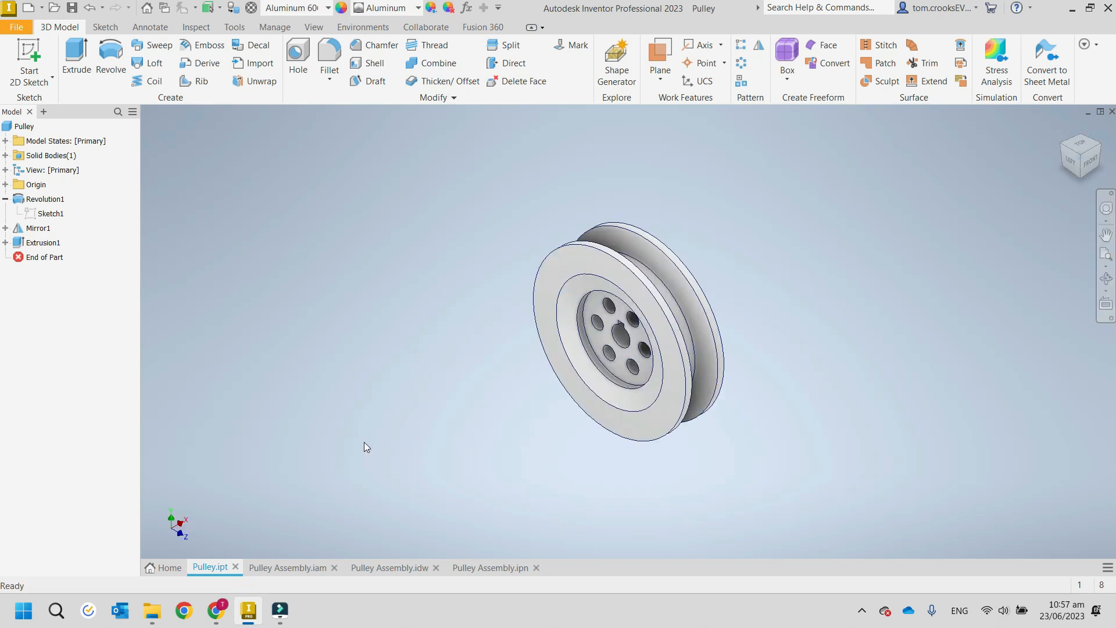
pyautogui.scroll(5, 509, 409)
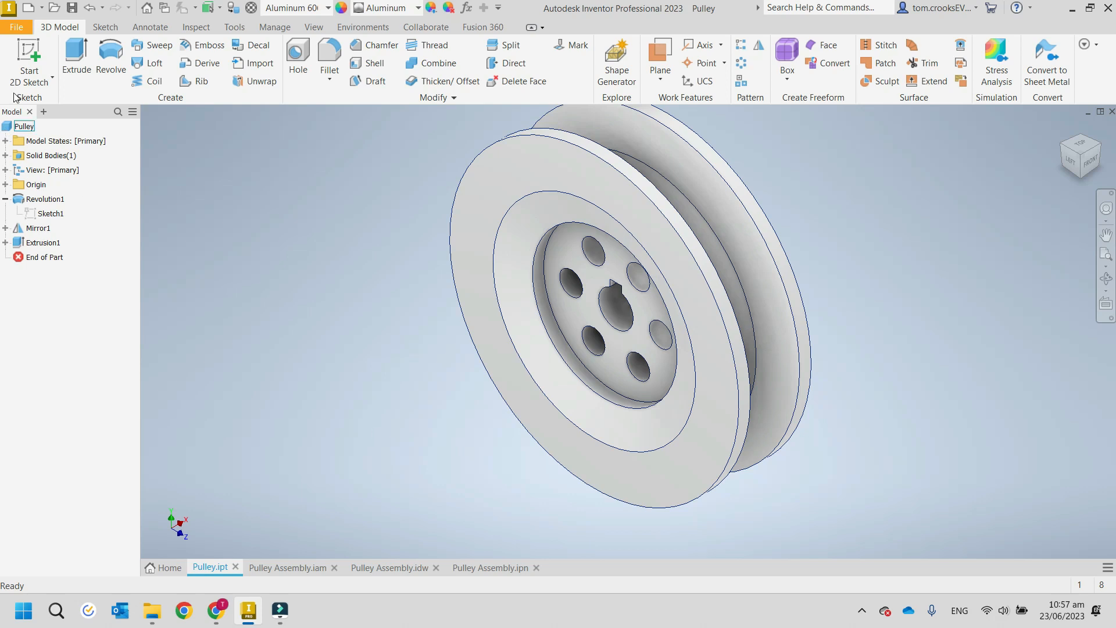
pyautogui.click(28, 64)
pyautogui.click(509, 176)
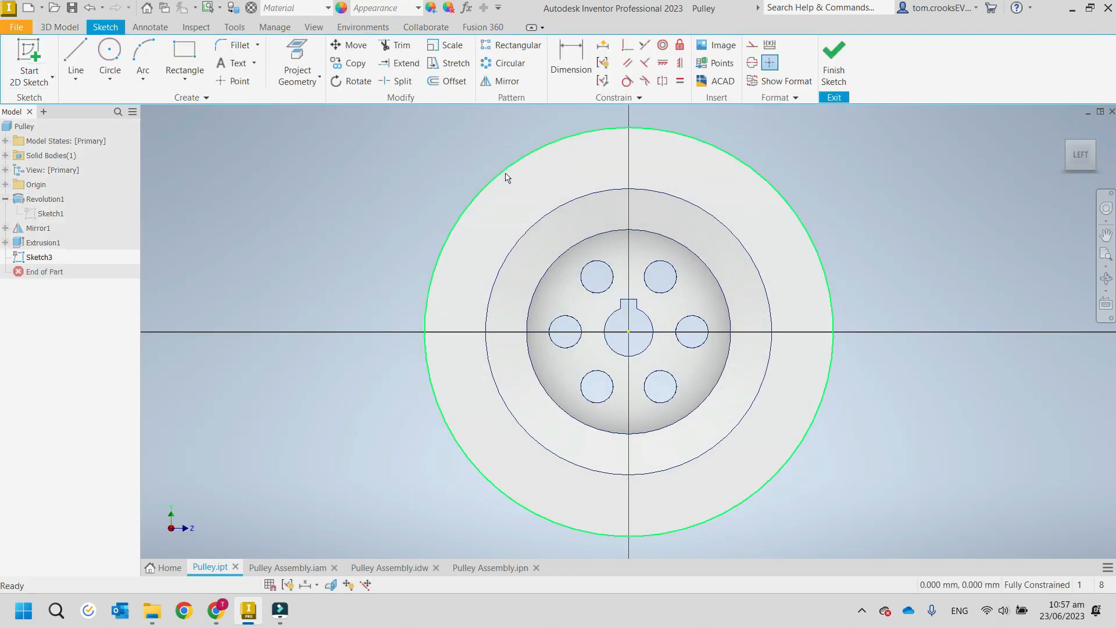
# Sketch a sloping line from outside the pulley's rim to just inside the edge of its central recess.
pyautogui.click(75, 58)
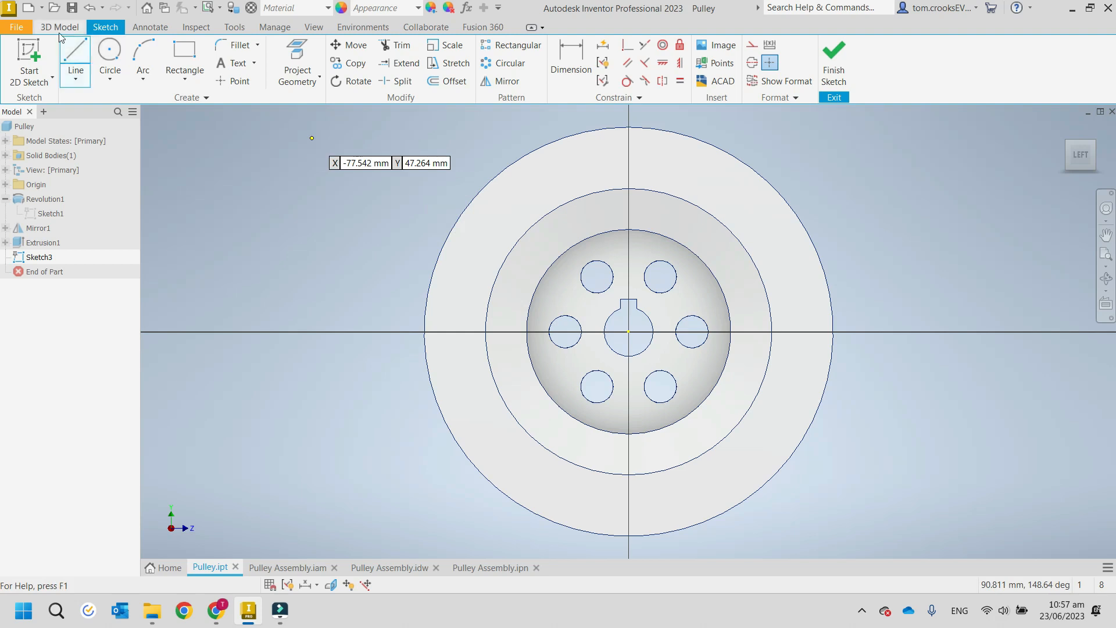
pyautogui.click(361, 194)
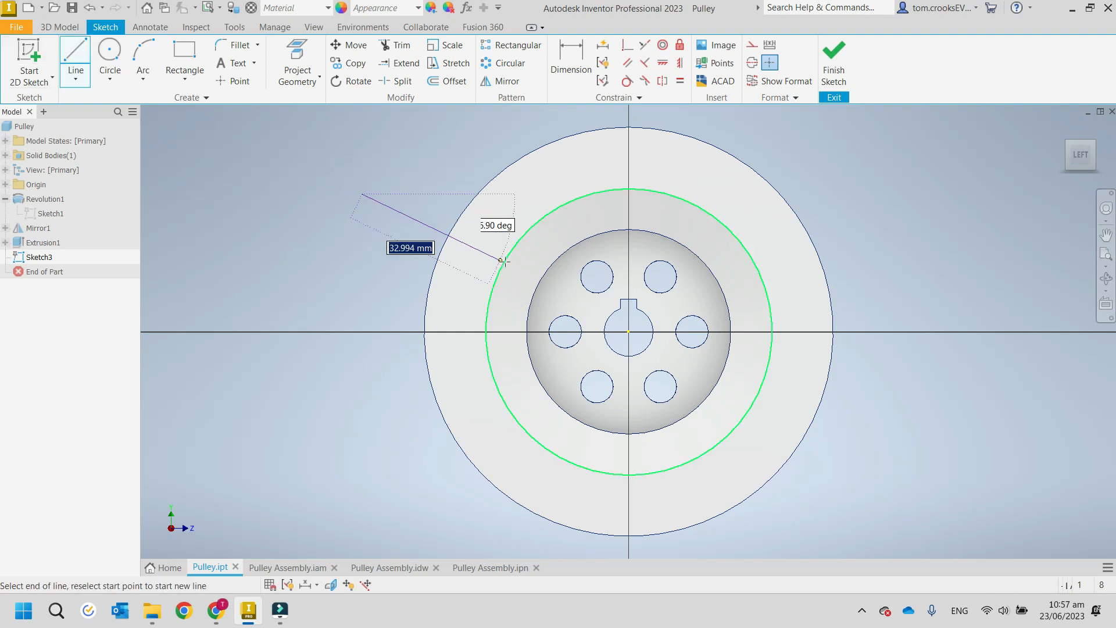
pyautogui.click(535, 273)
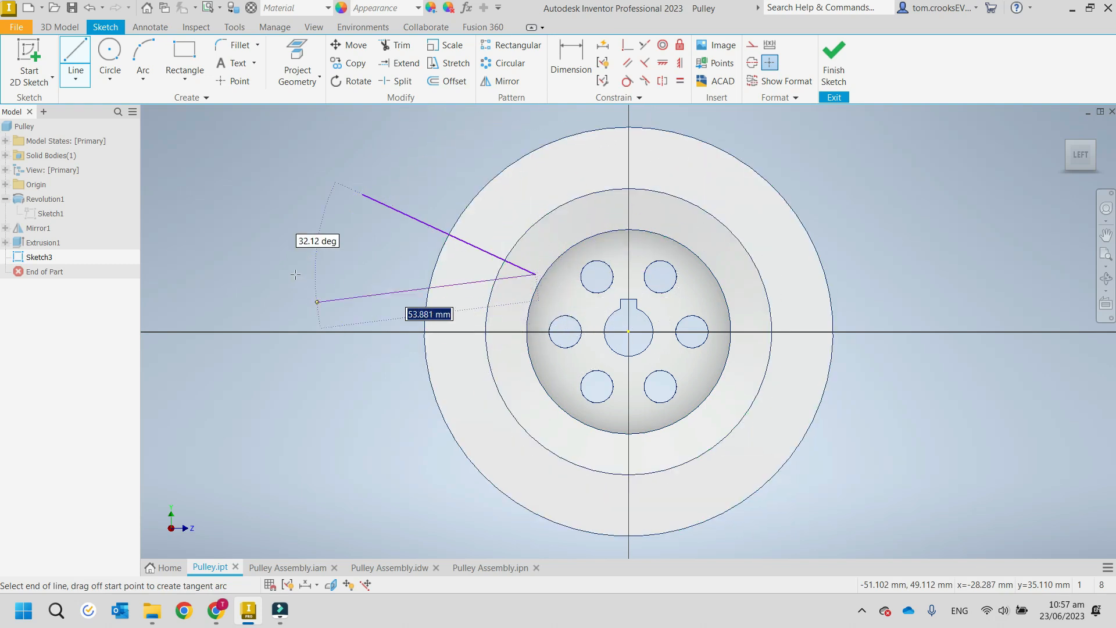
pyautogui.press('Escape')
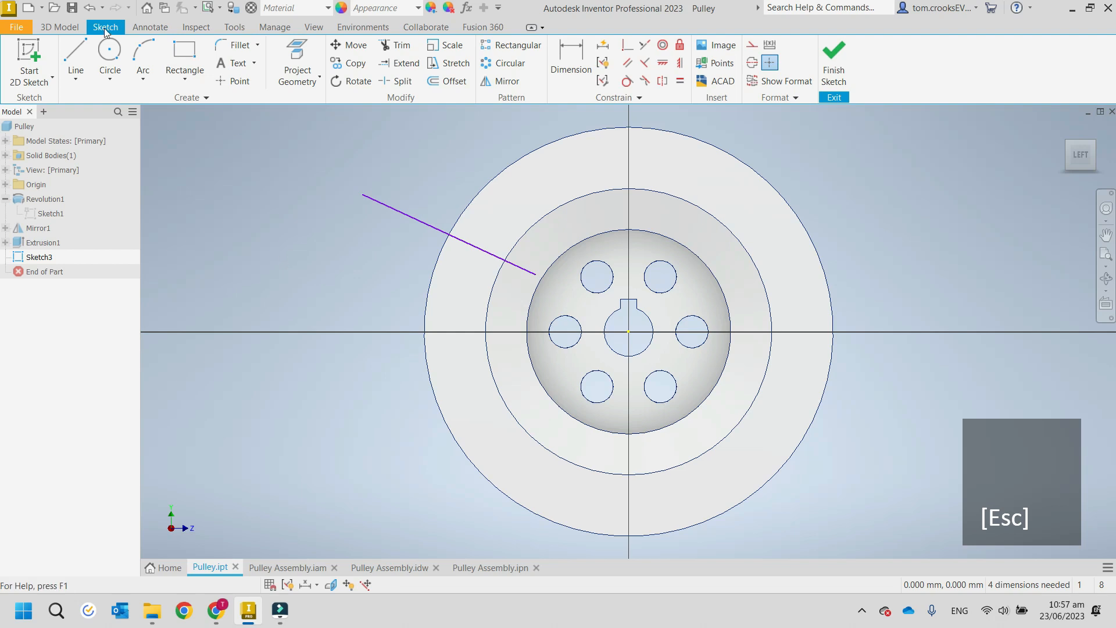
pyautogui.click(109, 59)
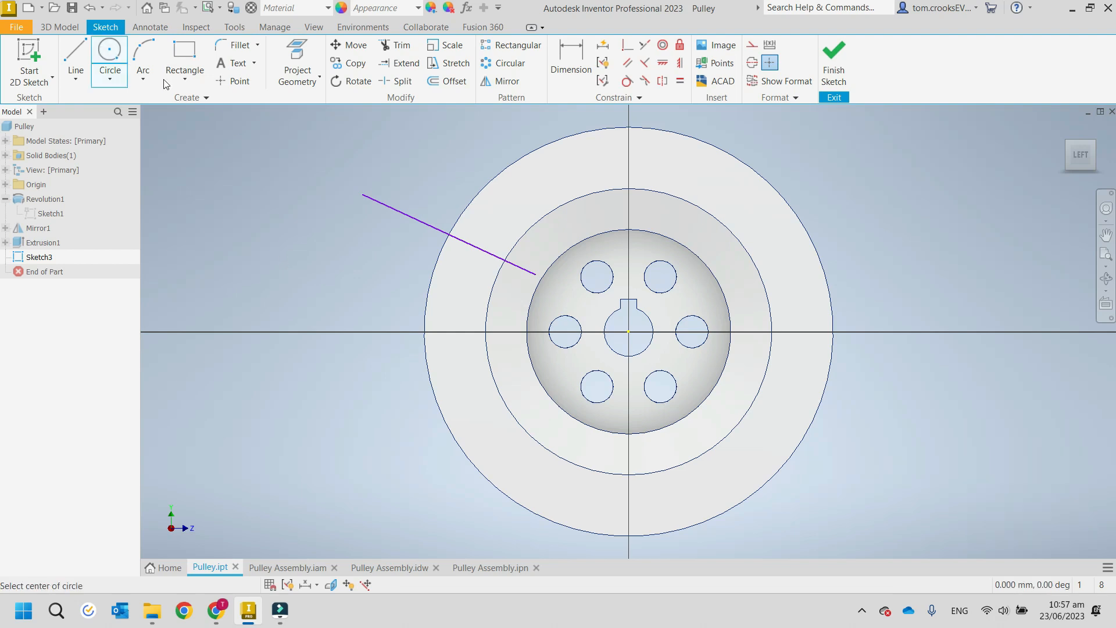
pyautogui.click(362, 194)
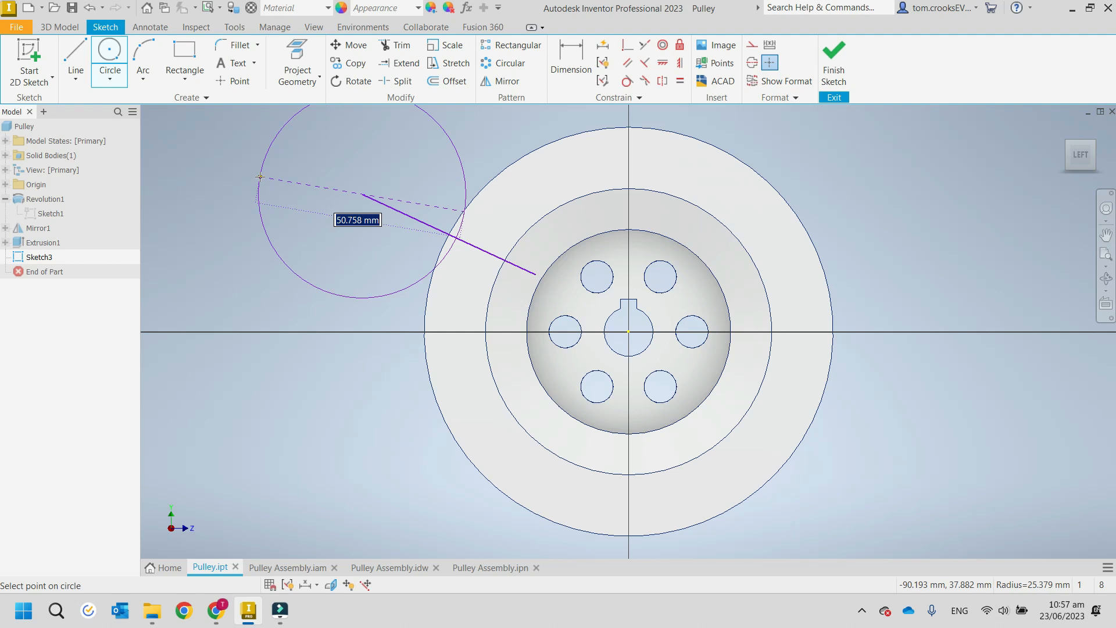
pyautogui.press('Escape')
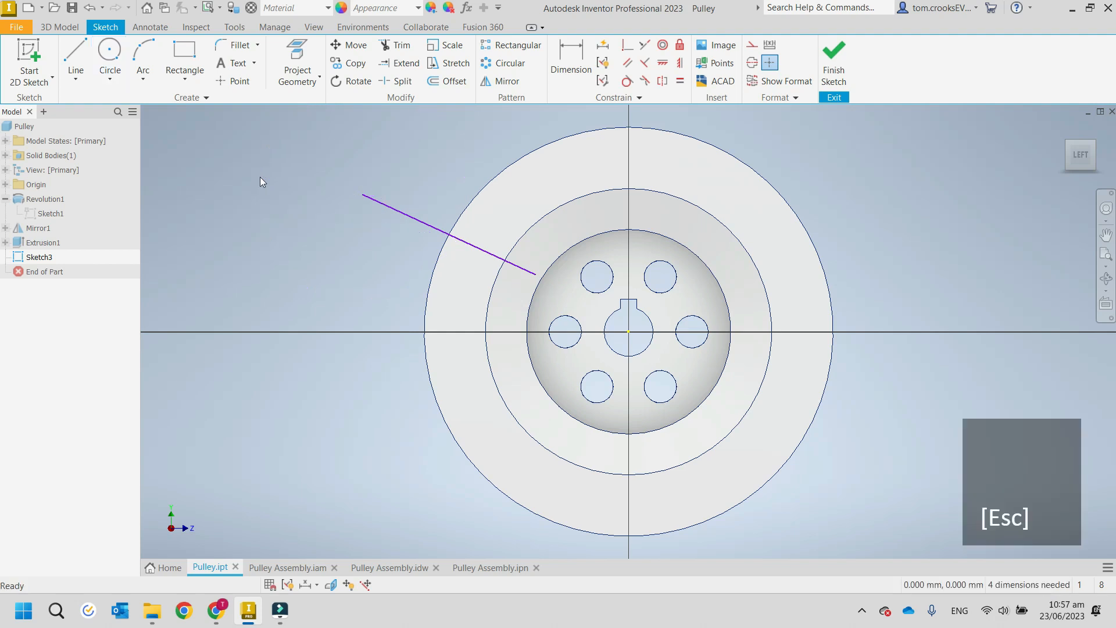
# Delete the sloping line from the sketch on the pulley's face.
pyautogui.click(467, 247)
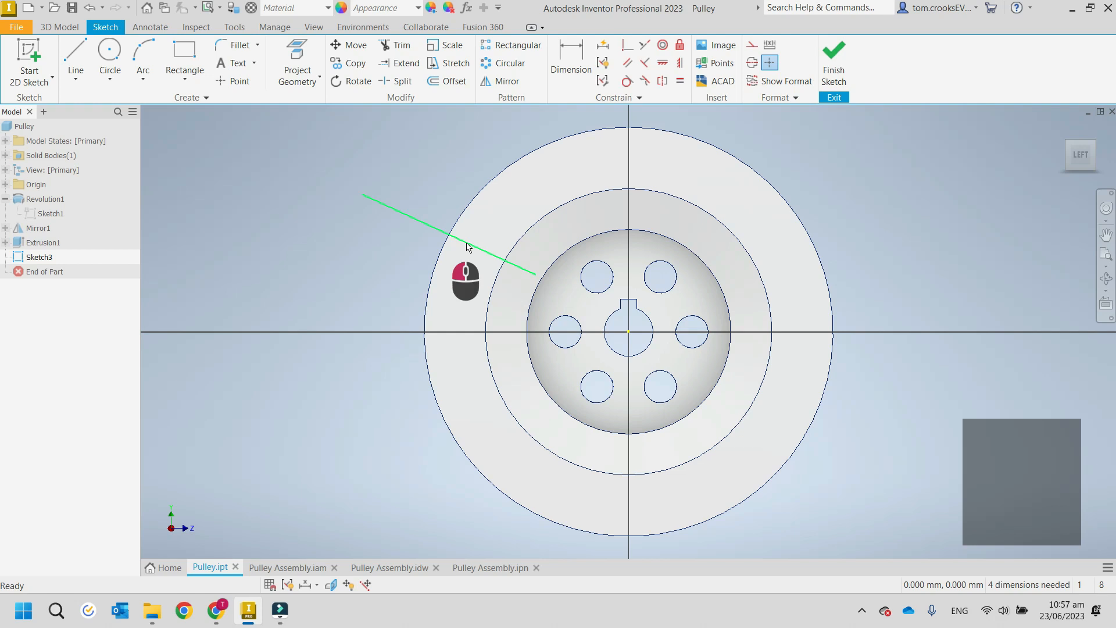
pyautogui.press('Delete')
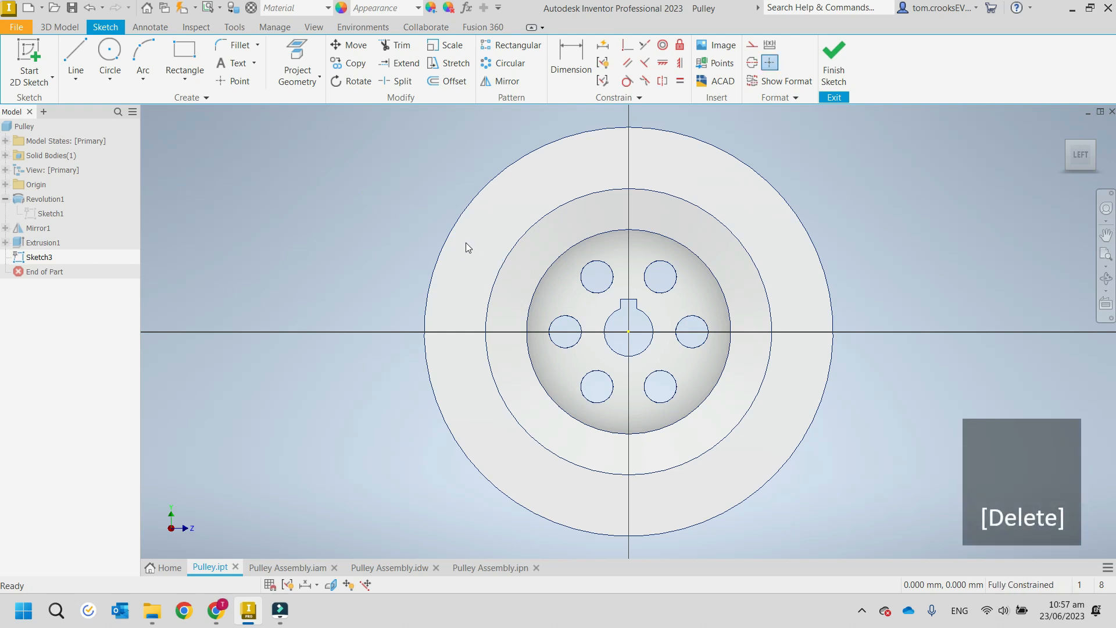
# Undo the recent changes to the pulley part until the new sketch on its outer rim face is removed.
pyautogui.press('ctrl')
pyautogui.hotkey('ctrl', 'z')
pyautogui.hotkey('ctrl', 'z')
pyautogui.hotkey('ctrl', 'z')
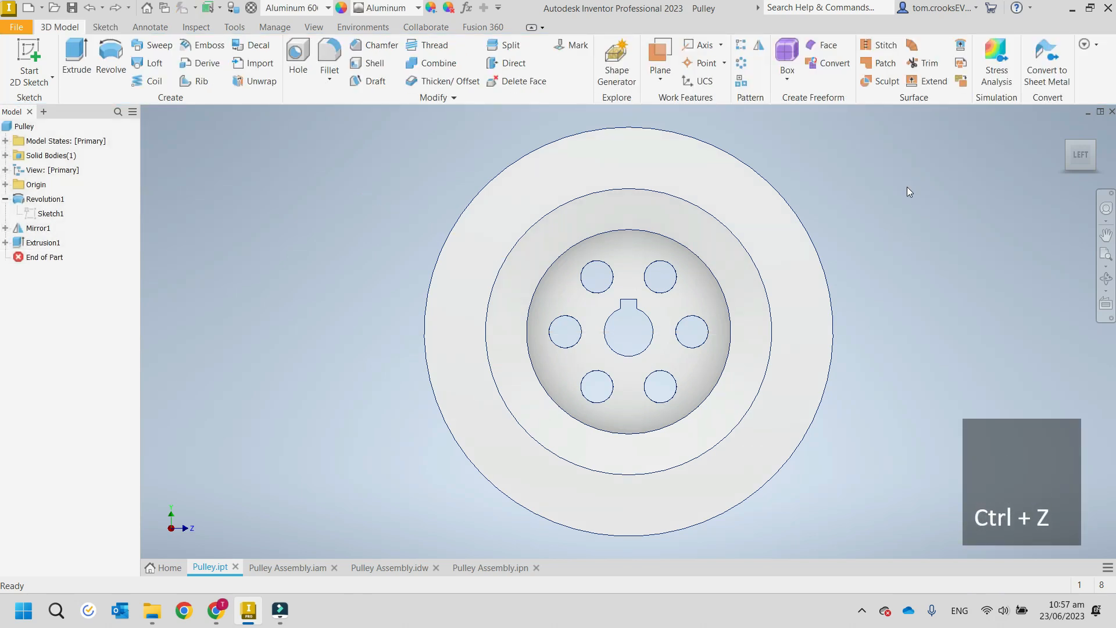
pyautogui.hotkey('ctrl', 'z')
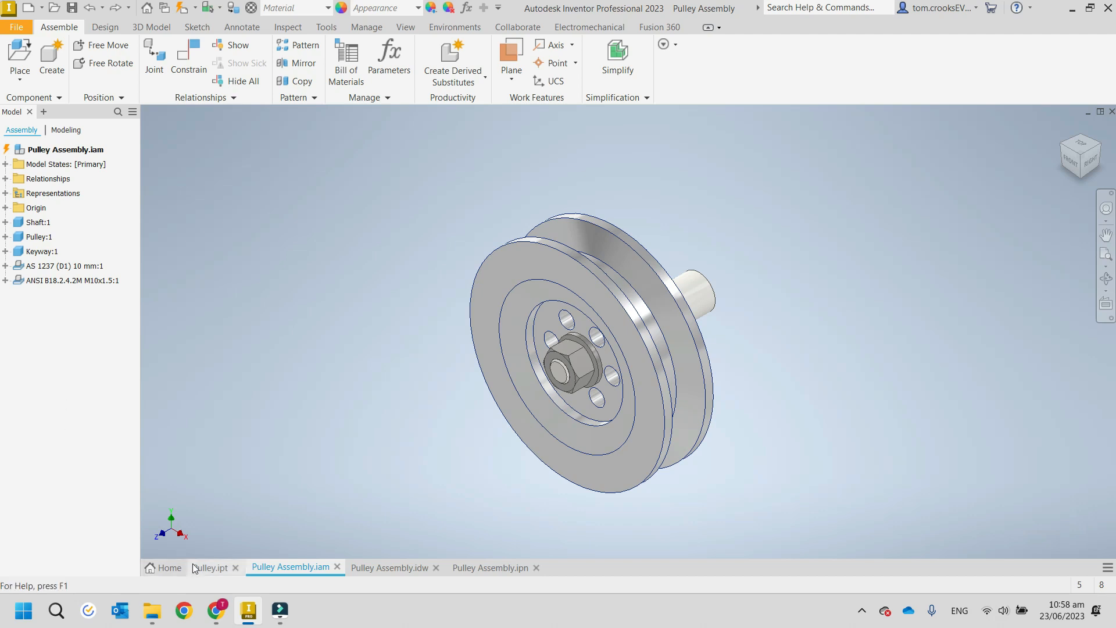
# Switch to Pulley.ipt and try redoing and undoing the last change, ending in Pulley Assembly.iam.
pyautogui.click(209, 573)
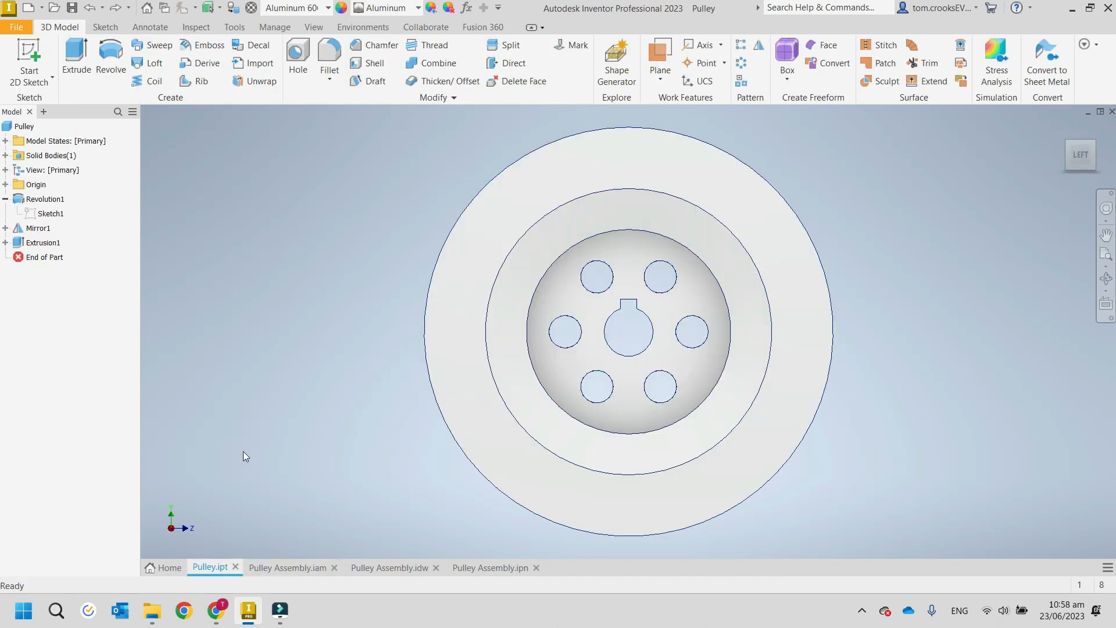
pyautogui.hotkey('ctrl', 'y')
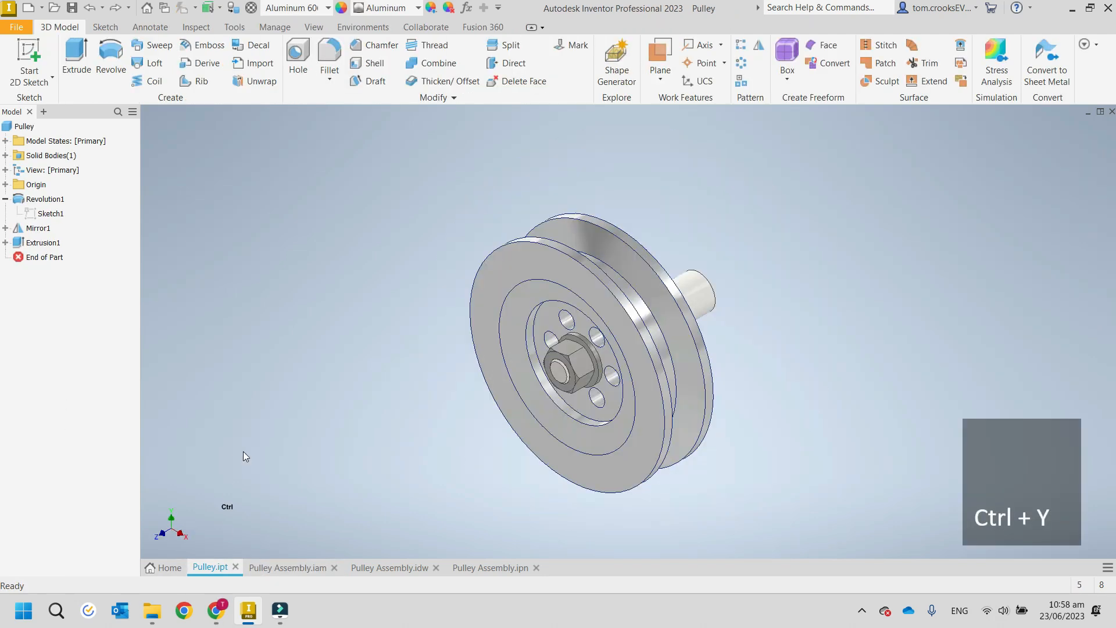
pyautogui.hotkey('ctrl', 'Tab')
pyautogui.hotkey('ctrl', 'z')
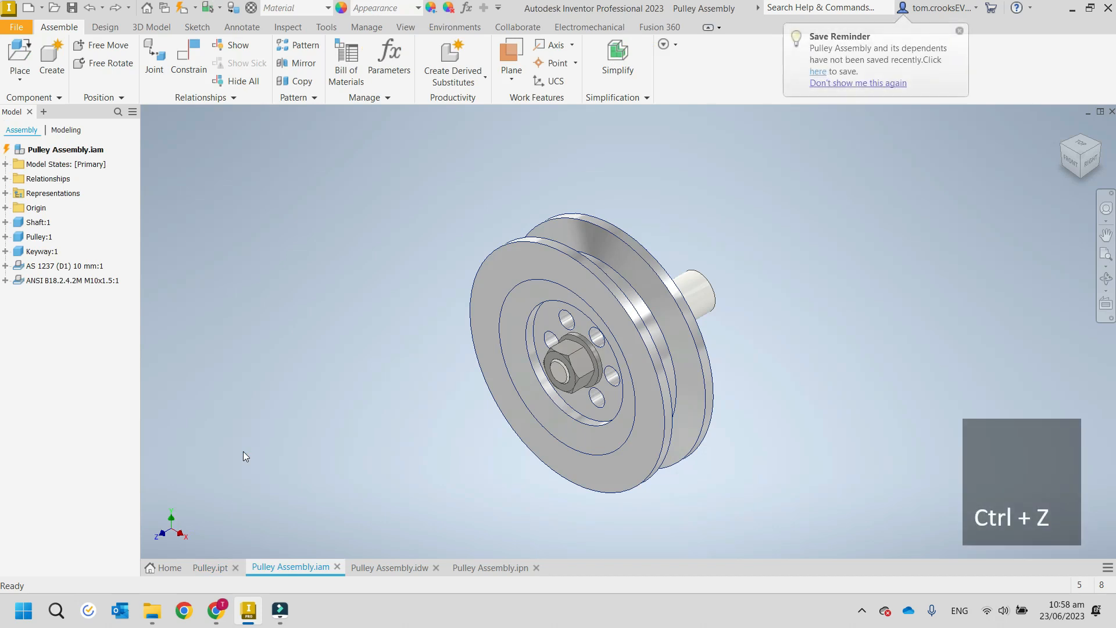
pyautogui.hotkey('ctrl', 'y')
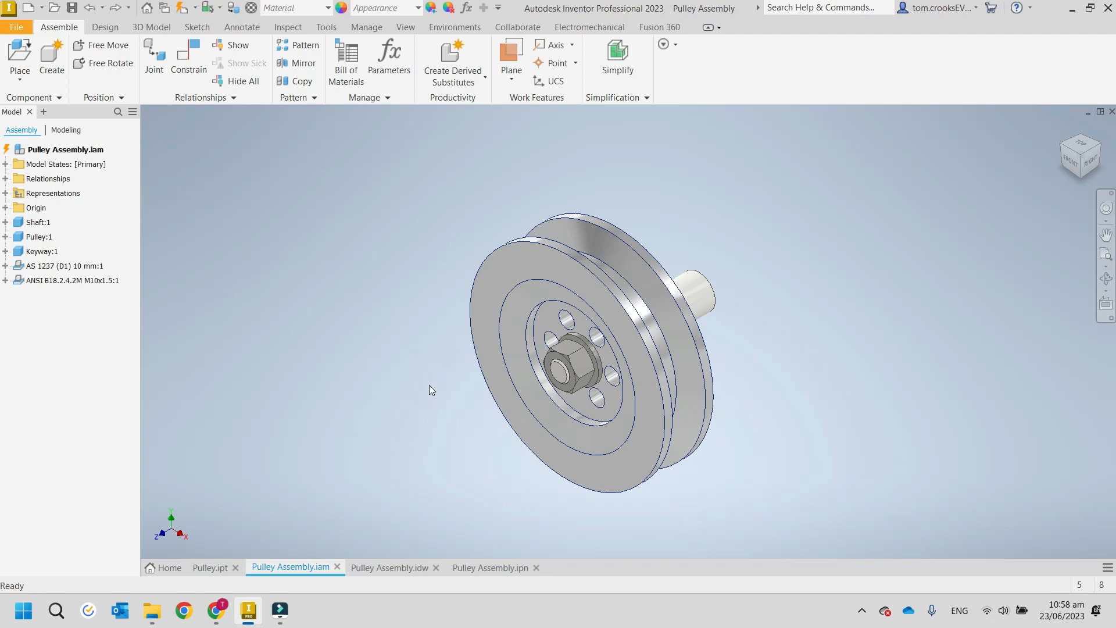
# Orbit the pulley assembly to view it from below, select the pulley and the shaft in turn, and clear the selection.
pyautogui.moveTo(429, 385)
pyautogui.keyDown('shift'); pyautogui.mouseDown(button='middle')
pyautogui.moveTo(491, 326)
pyautogui.moveTo(400, 319)
pyautogui.moveTo(349, 410)
pyautogui.moveTo(477, 441)
pyautogui.moveTo(543, 385)
pyautogui.moveTo(428, 402)
pyautogui.mouseUp(button='middle'); pyautogui.keyUp('shift')
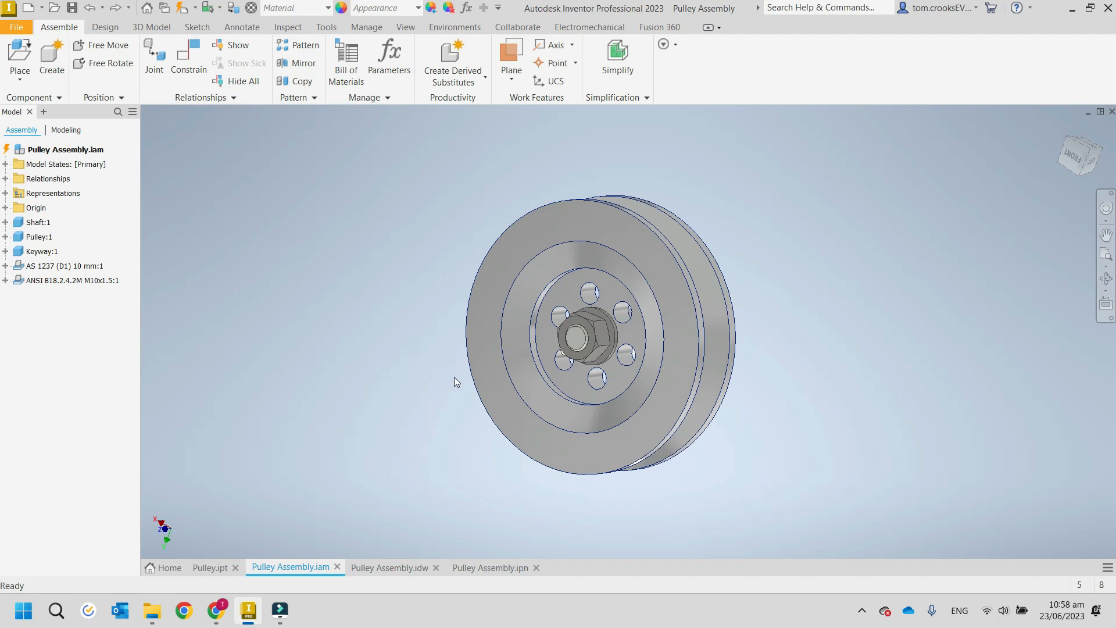
pyautogui.moveTo(454, 376)
pyautogui.keyDown('ctrl'); pyautogui.mouseDown(button='middle')
pyautogui.moveTo(316, 407)
pyautogui.moveTo(273, 128)
pyautogui.moveTo(212, 492)
pyautogui.moveTo(712, 561)
pyautogui.moveTo(882, 302)
pyautogui.moveTo(366, 332)
pyautogui.moveTo(394, 367)
pyautogui.moveTo(398, 327)
pyautogui.moveTo(363, 361)
pyautogui.mouseUp(button='middle'); pyautogui.keyUp('ctrl')
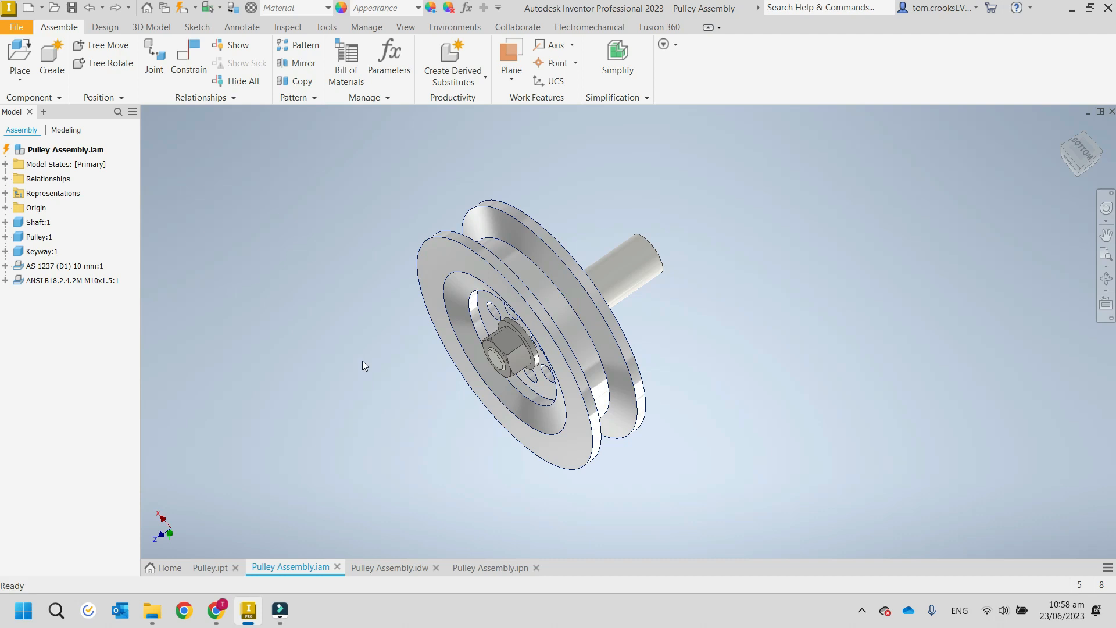
pyautogui.click(437, 355)
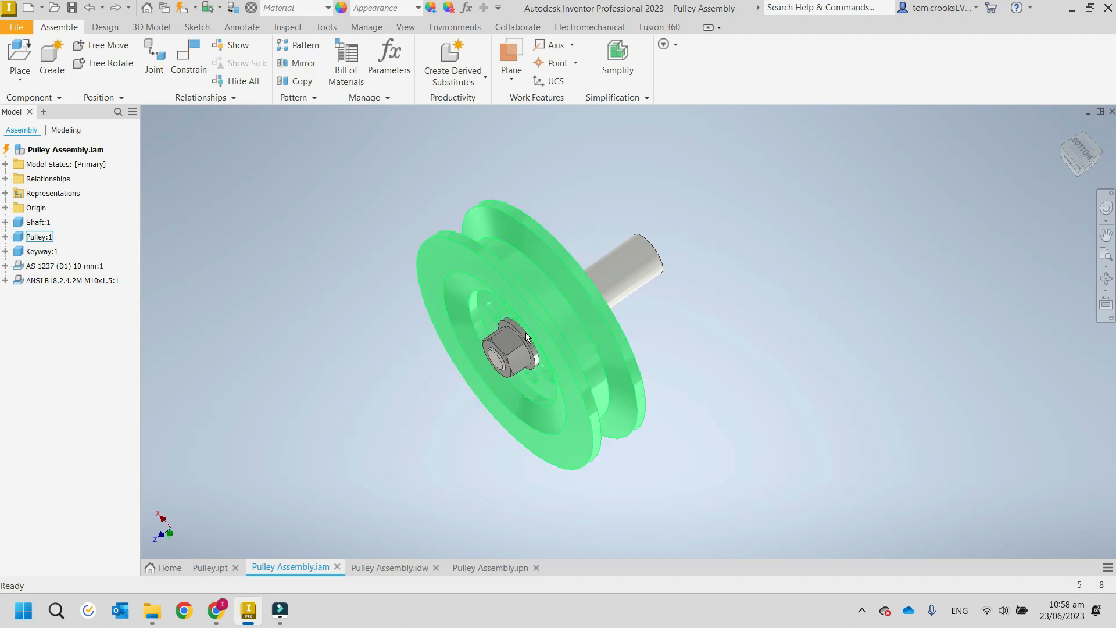
pyautogui.click(491, 355)
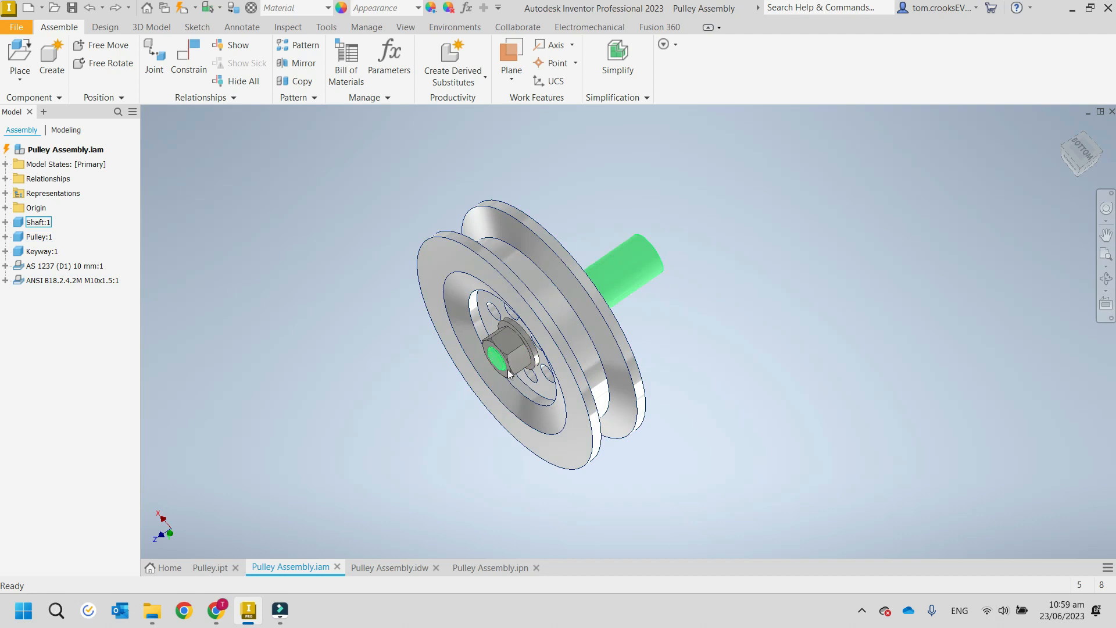
pyautogui.press('Escape')
# Zoom the pulley assembly far out and close in several times and pan it slightly upward.
pyautogui.scroll(3, 501, 340)
pyautogui.scroll(5, 503, 345)
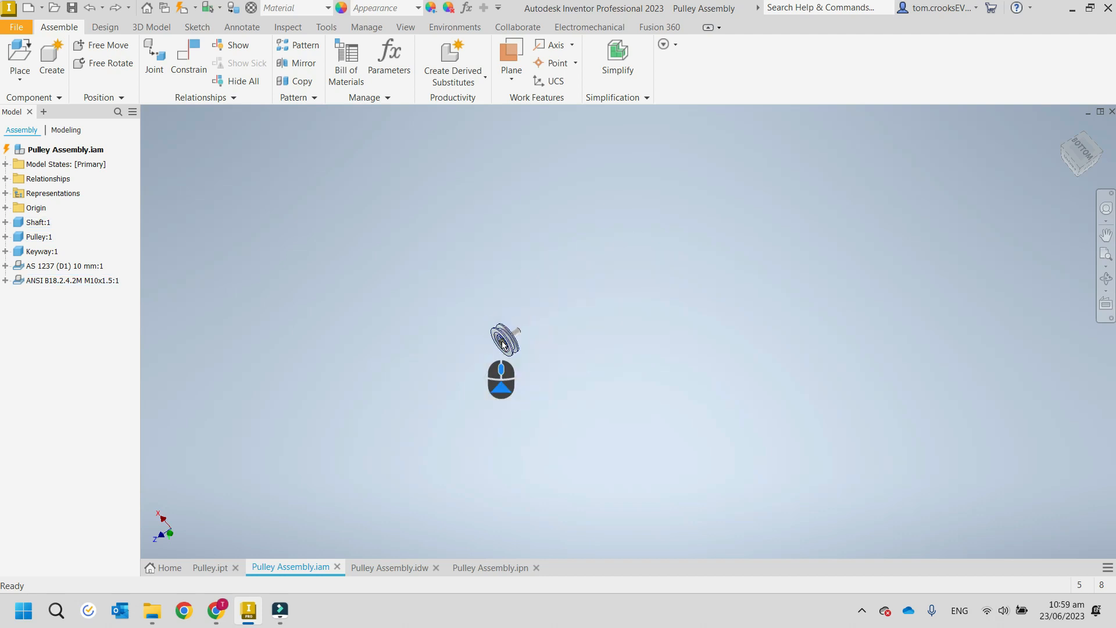
pyautogui.scroll(3, 503, 344)
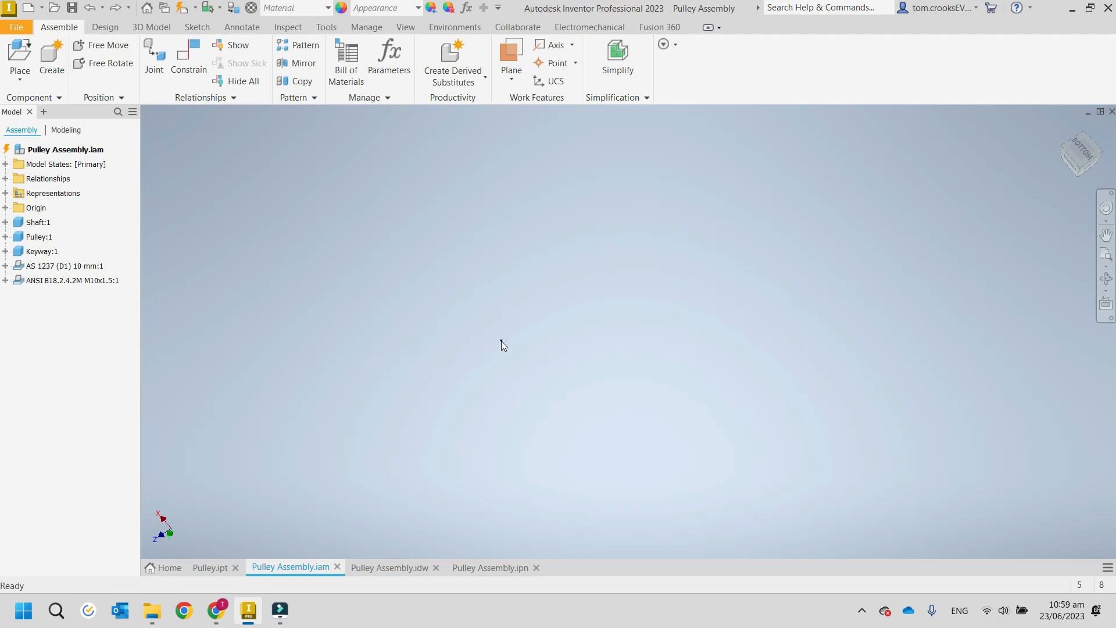
pyautogui.scroll(-6, 501, 340)
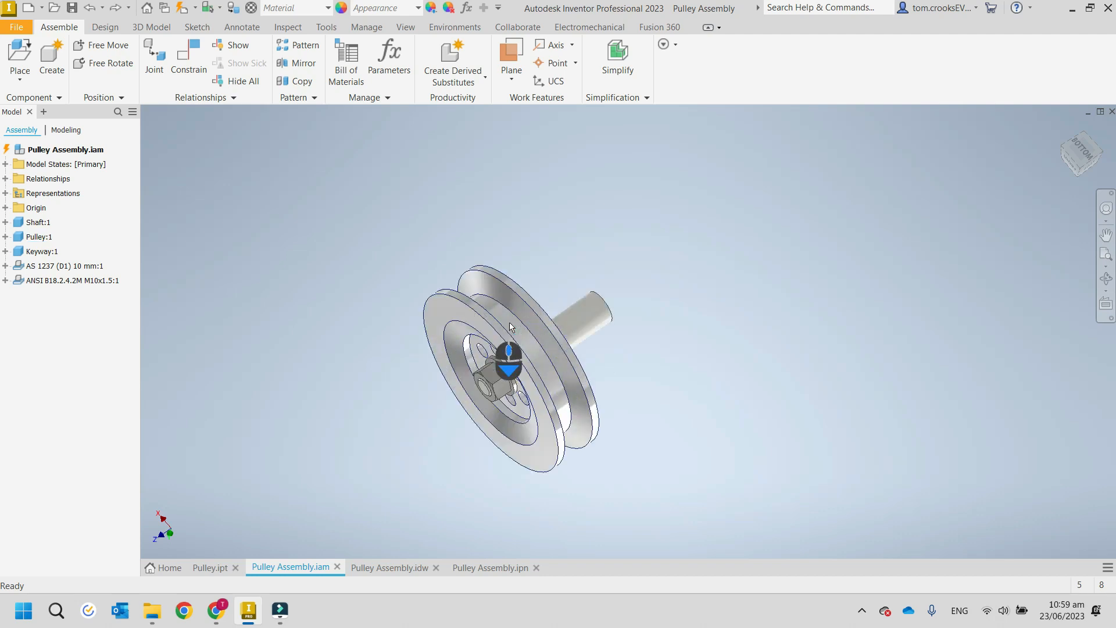
pyautogui.scroll(-5, 510, 327)
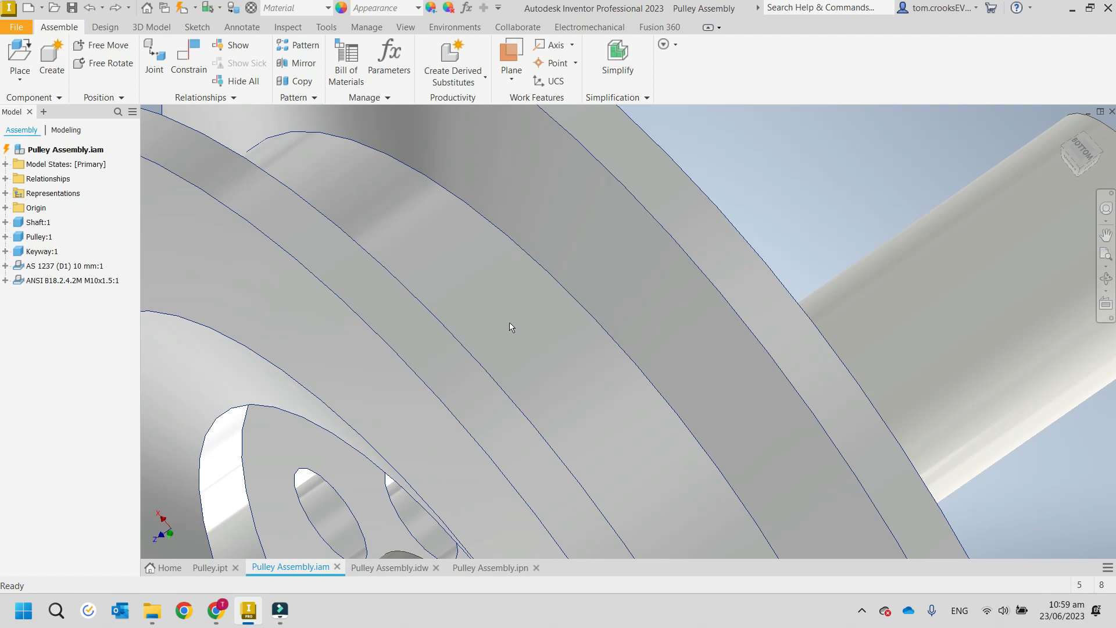
pyautogui.scroll(6, 509, 327)
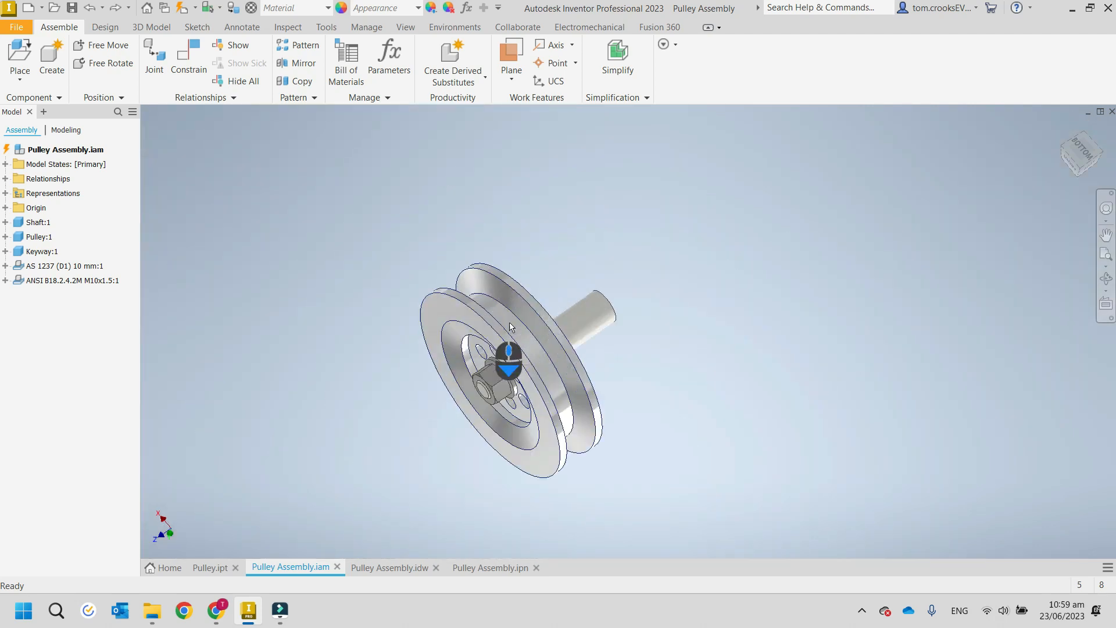
pyautogui.scroll(-5, 509, 327)
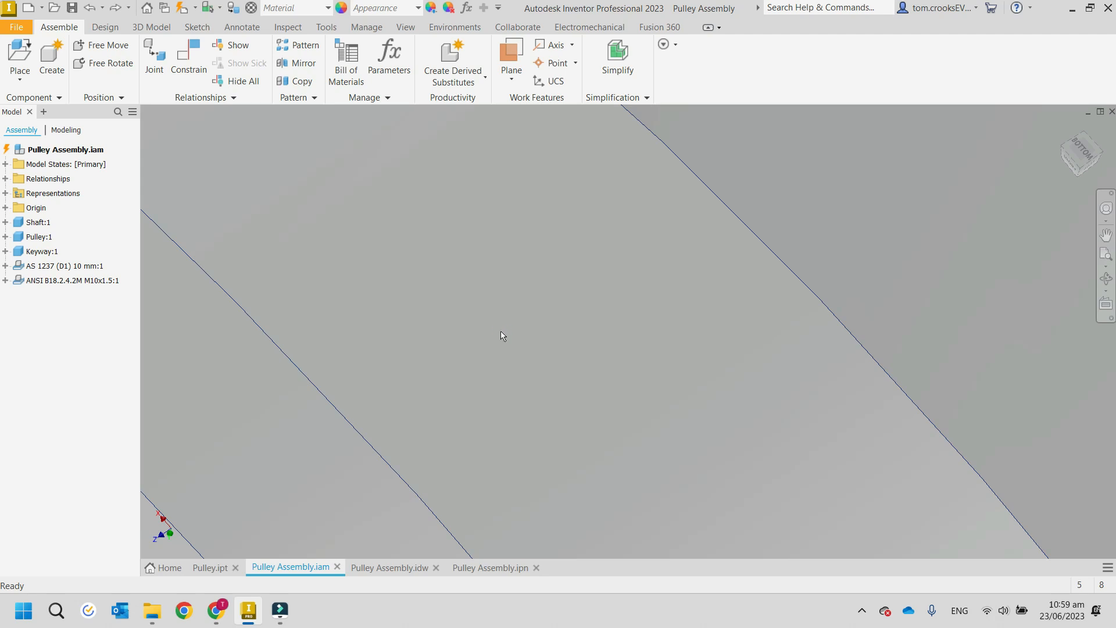
pyautogui.scroll(10, 502, 336)
pyautogui.scroll(-4, 503, 336)
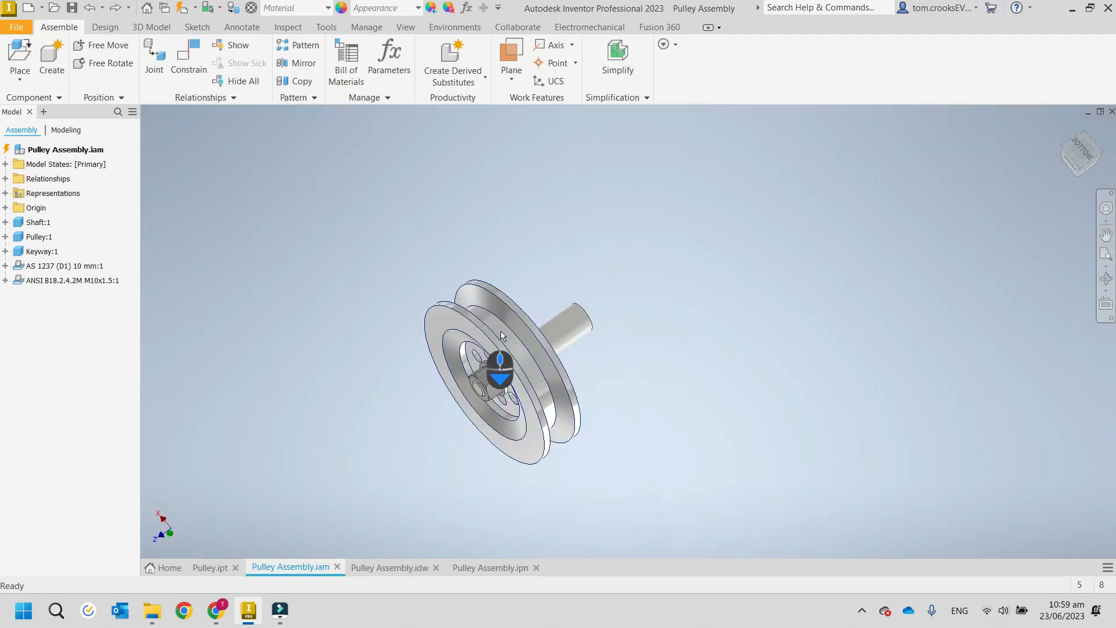
pyautogui.scroll(-8, 503, 336)
pyautogui.scroll(10, 502, 336)
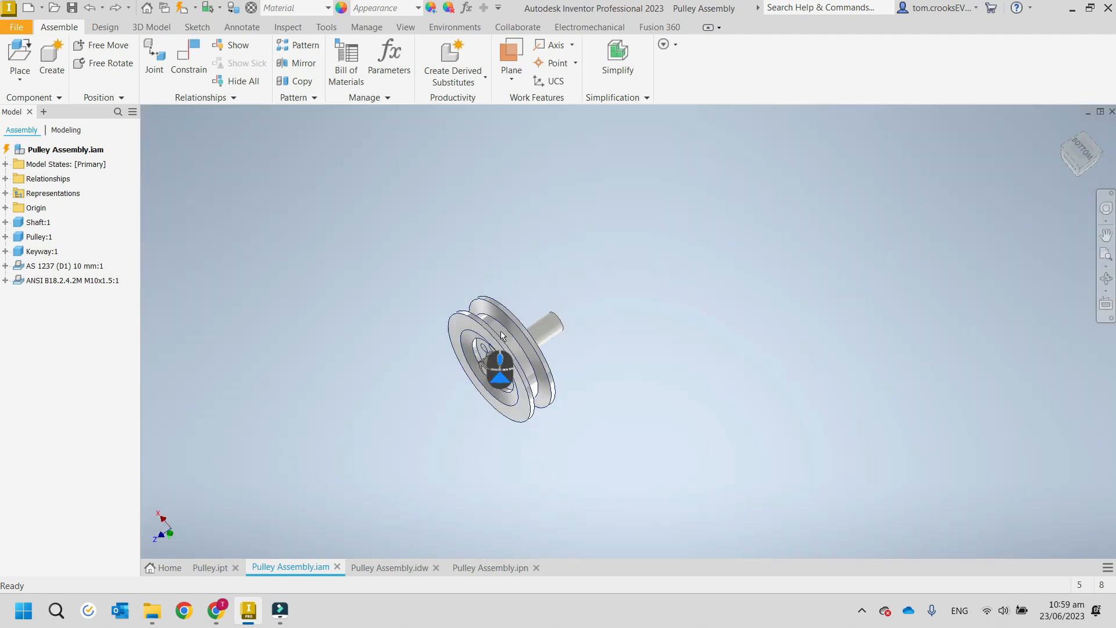
pyautogui.scroll(-8, 503, 336)
pyautogui.scroll(10, 503, 335)
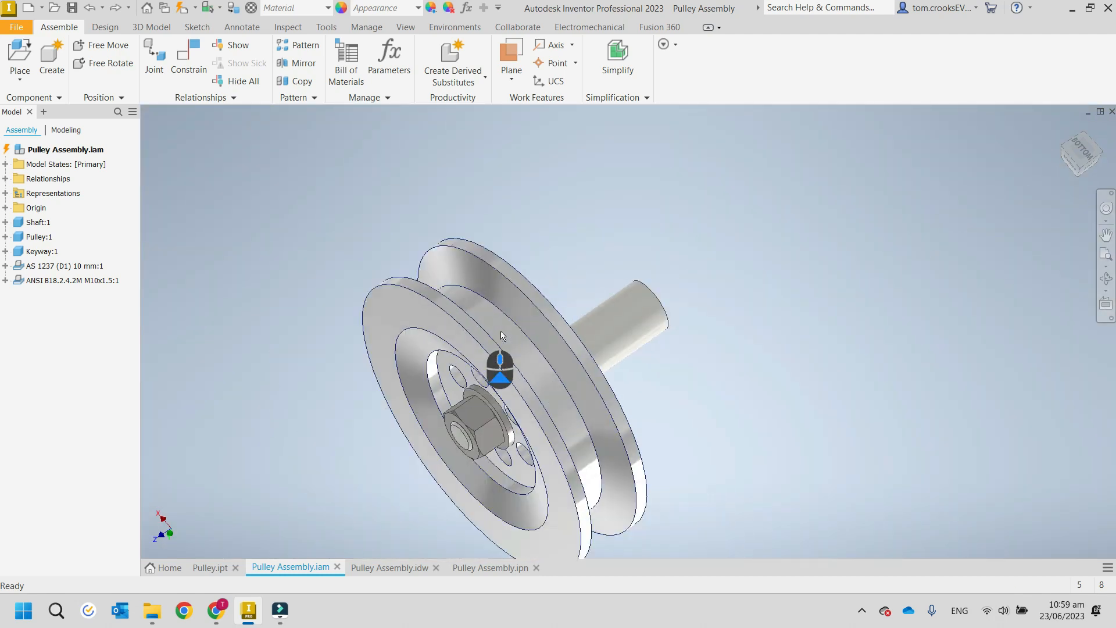
pyautogui.scroll(-8, 502, 335)
pyautogui.scroll(4, 502, 336)
pyautogui.moveTo(445, 316); pyautogui.dragTo(449, 283, button='middle')
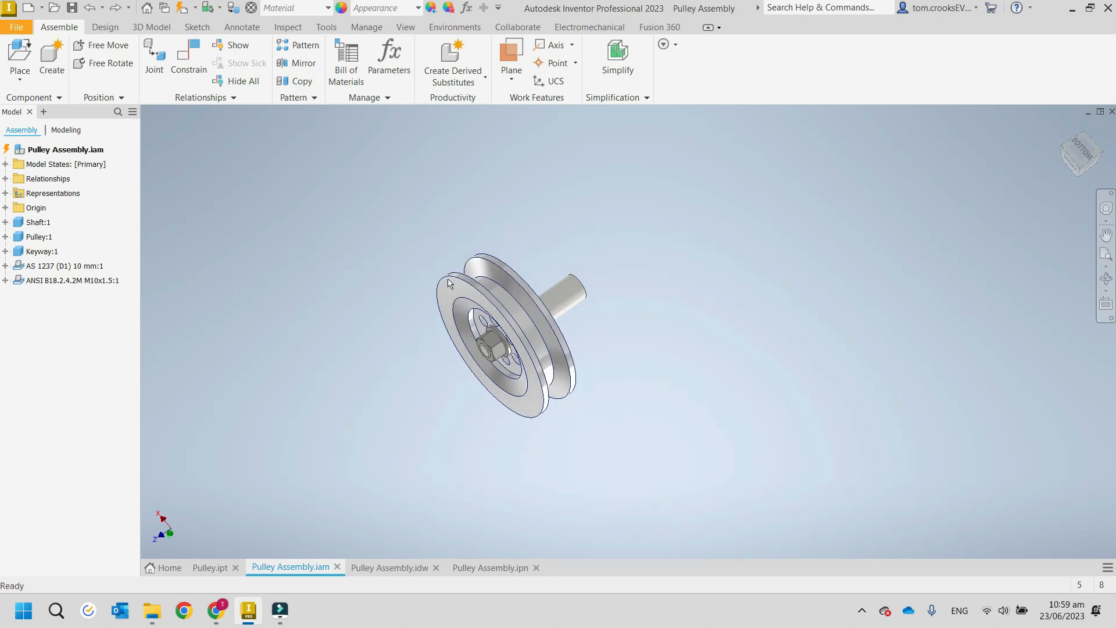